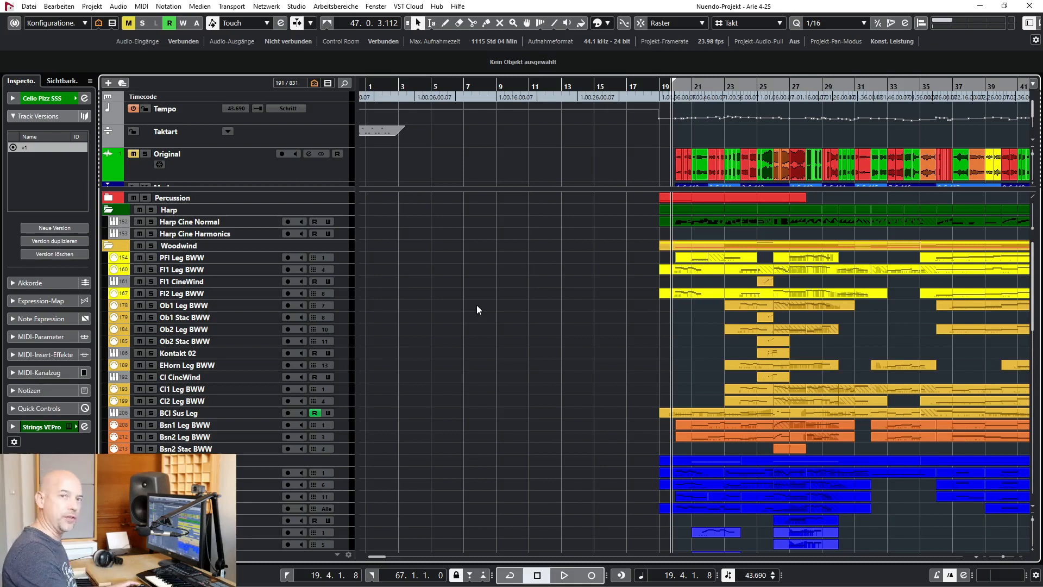
Play the full orchestral arrangement from 19.4.1.8 and stop playback in bar 23
key("space")
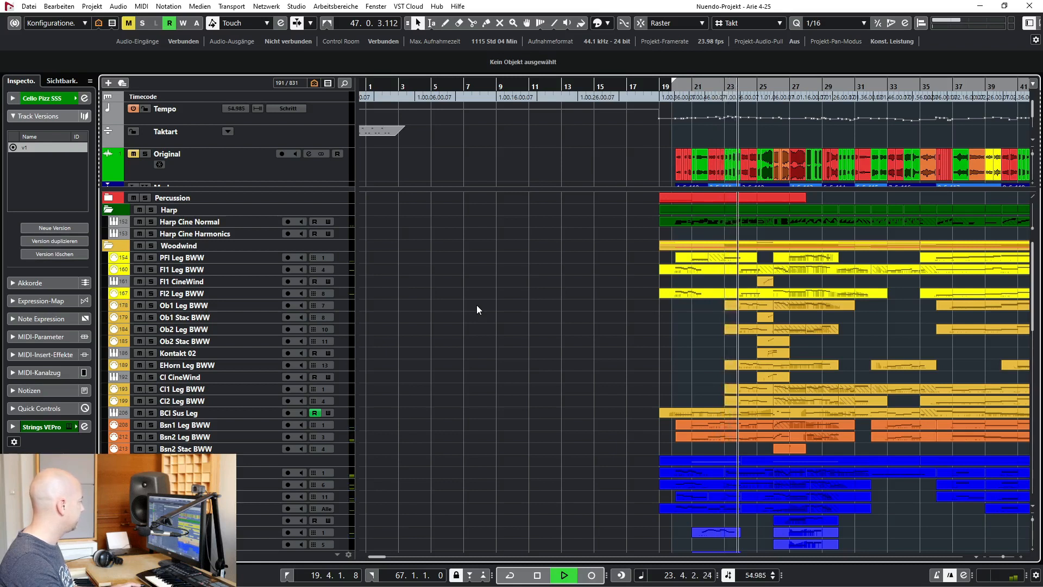
key("space")
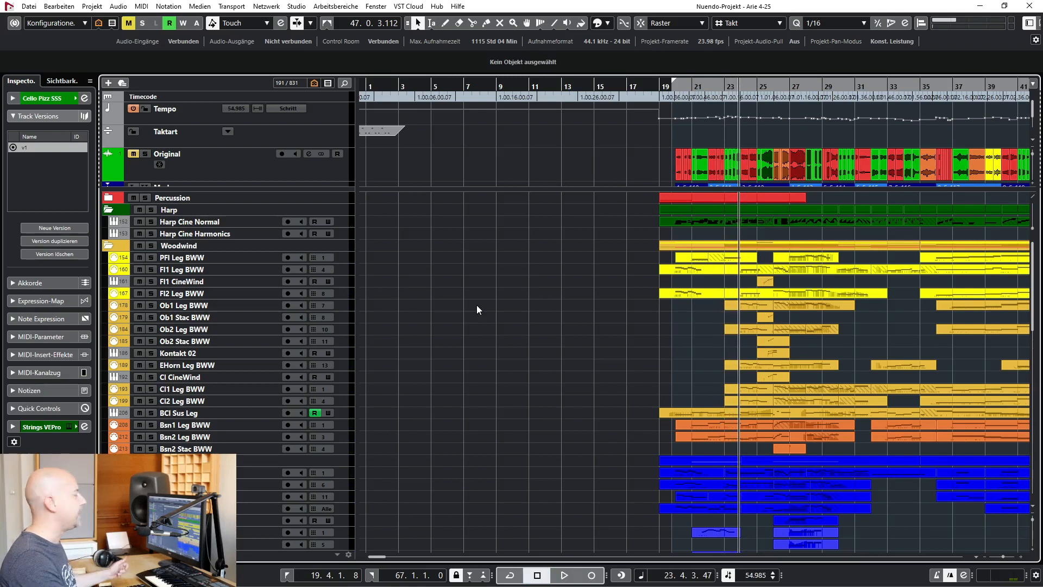
Select individual string tracks in turn: Vla Trem SSS, Vla Spic SSS, Vl2 Sus SSS, Vl2 Leg SSS, and Vl1 Leg SCS A and B
scroll(477, 305, "down", 10)
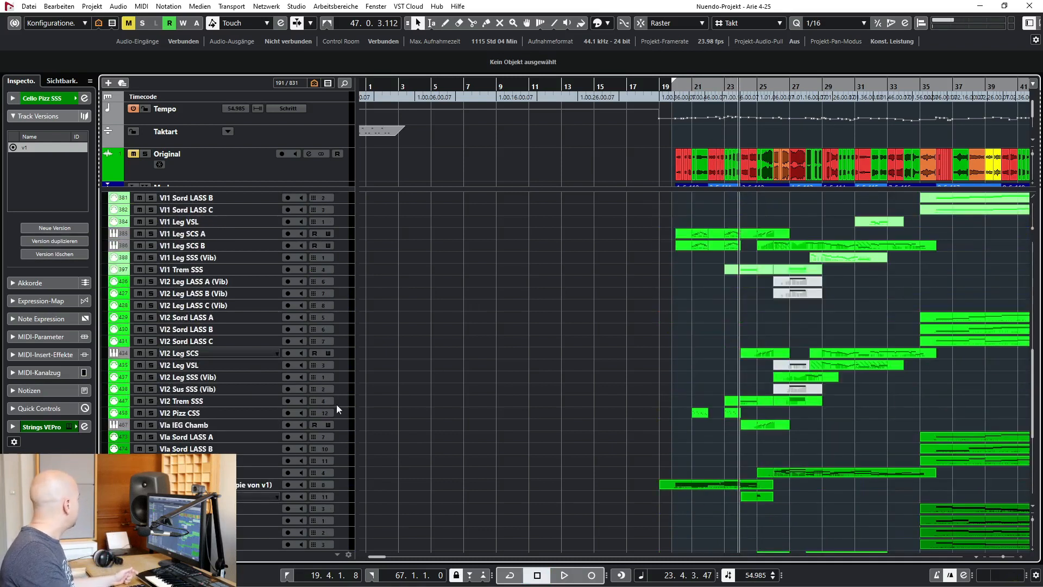
left_click(207, 472)
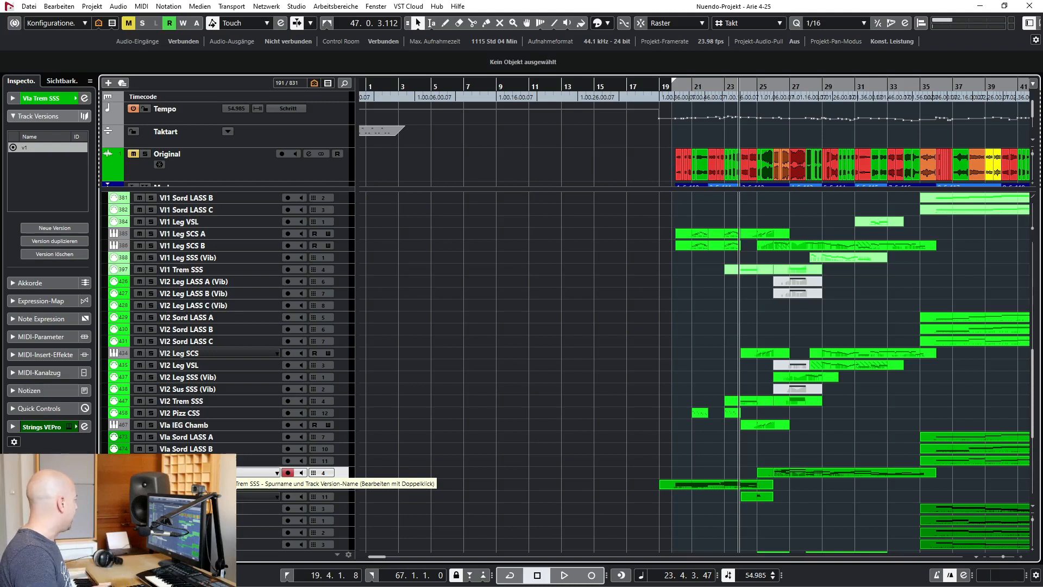
left_click(218, 497)
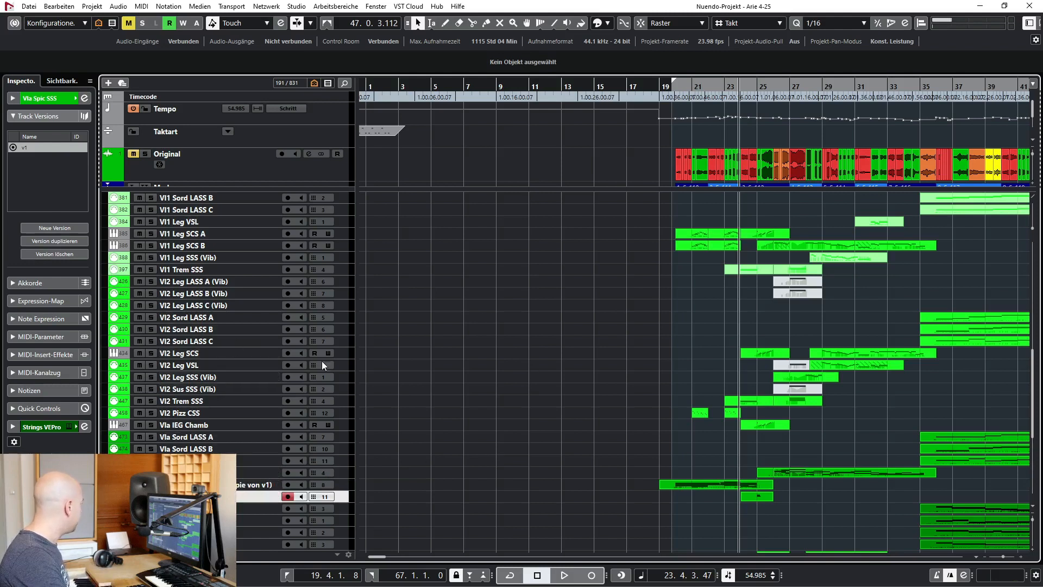
left_click(227, 386)
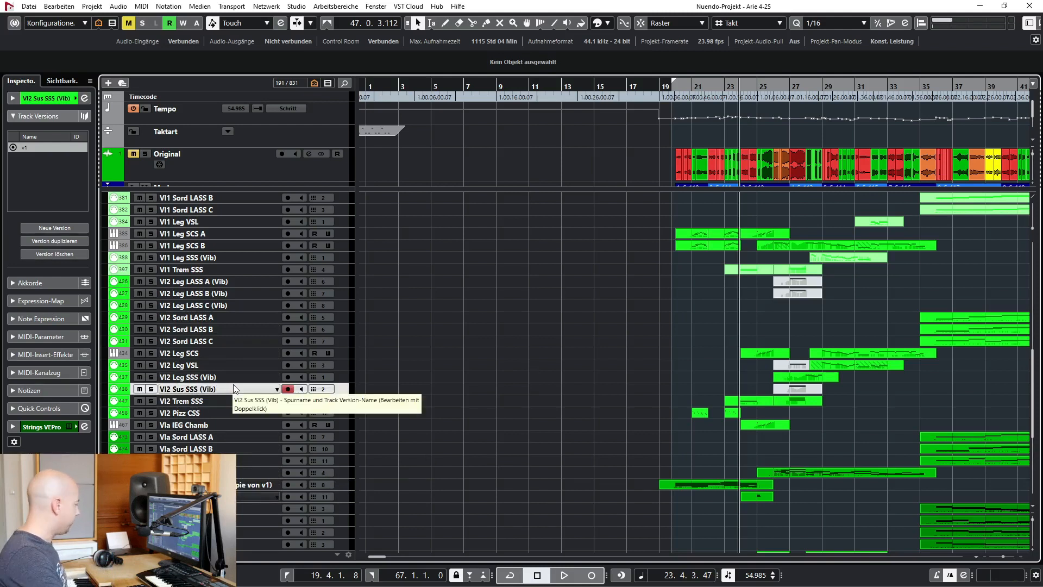
key("Up")
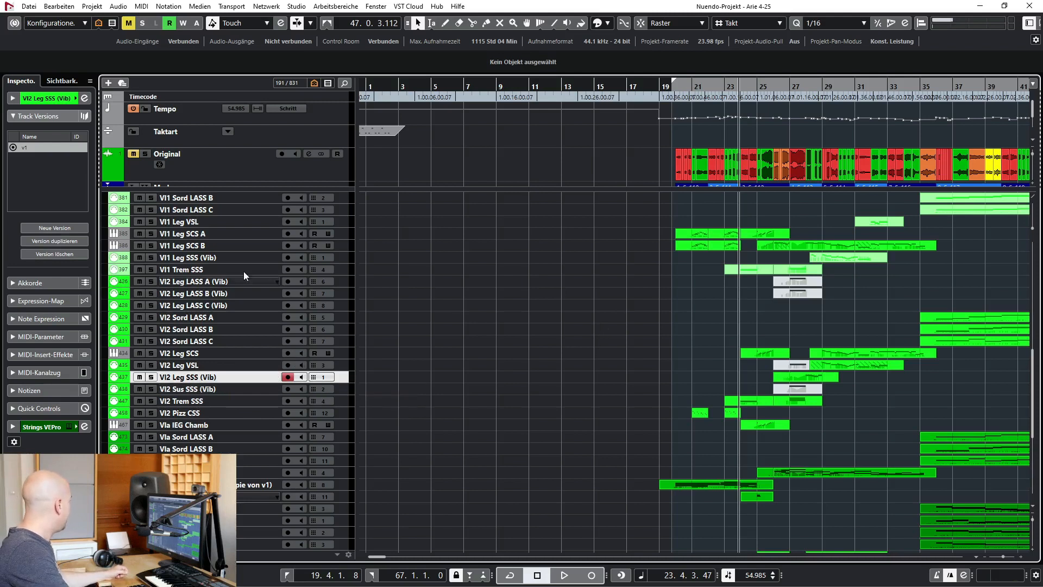
left_click(210, 235)
left_click(211, 245)
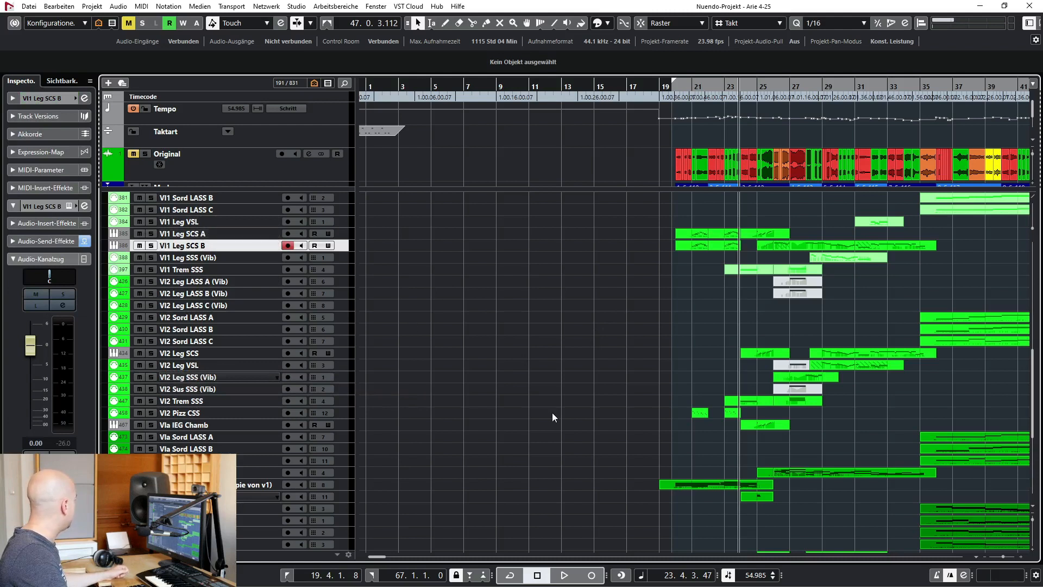
Audition the tracks from Vla Trill SS through Cello Trill SS in solo from bar 20, and clear all solos
scroll(554, 408, "down", 2)
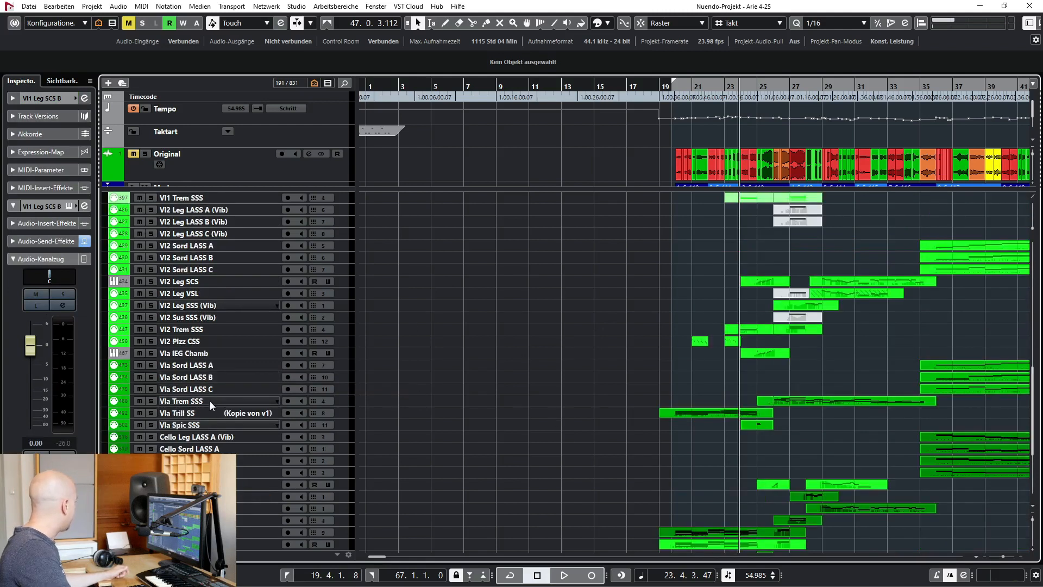
left_click(240, 413)
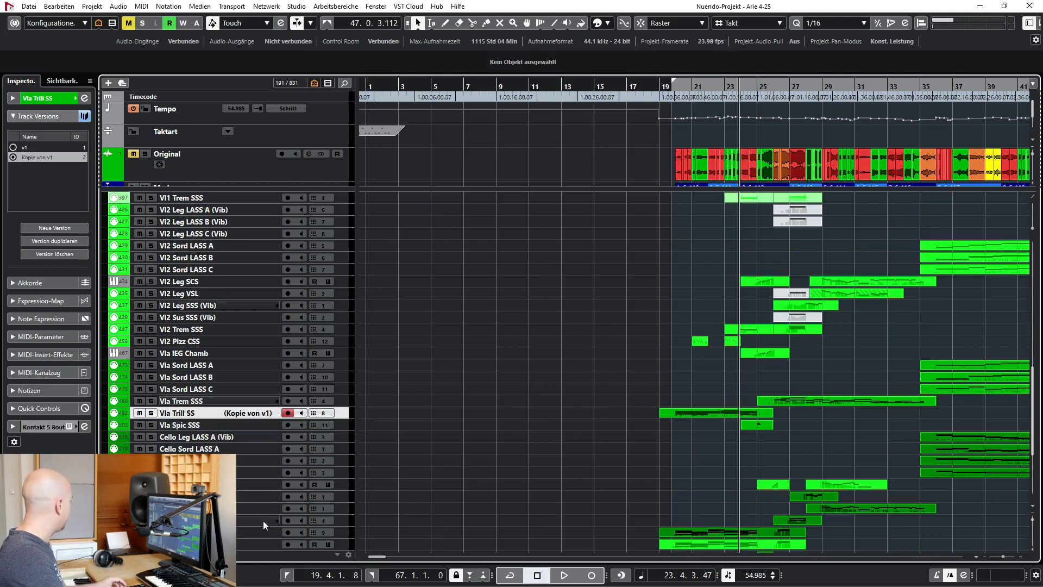
left_click(253, 535)
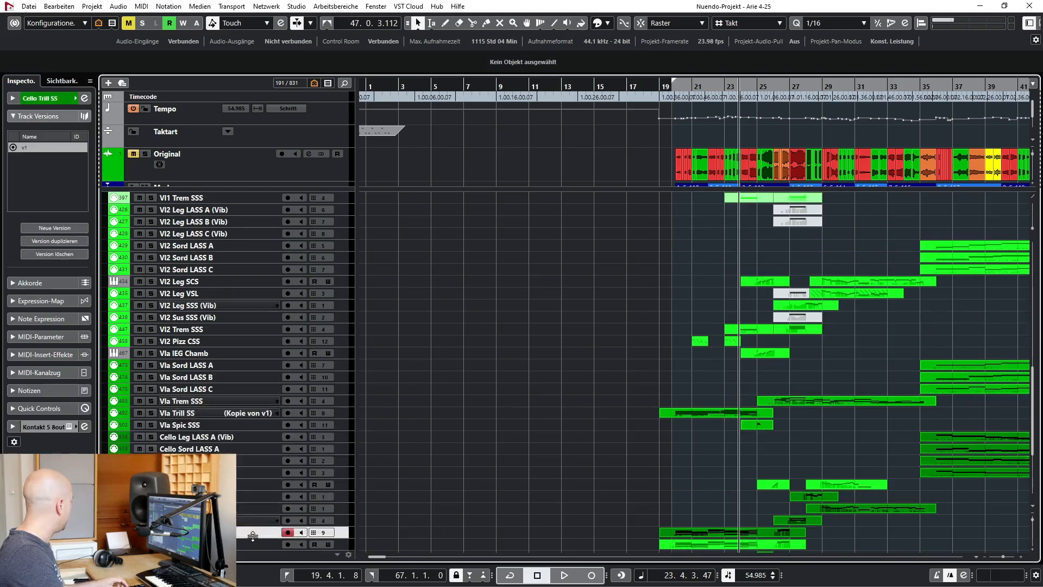
left_click(262, 411, "shift")
key("s")
left_click(685, 87)
key("space")
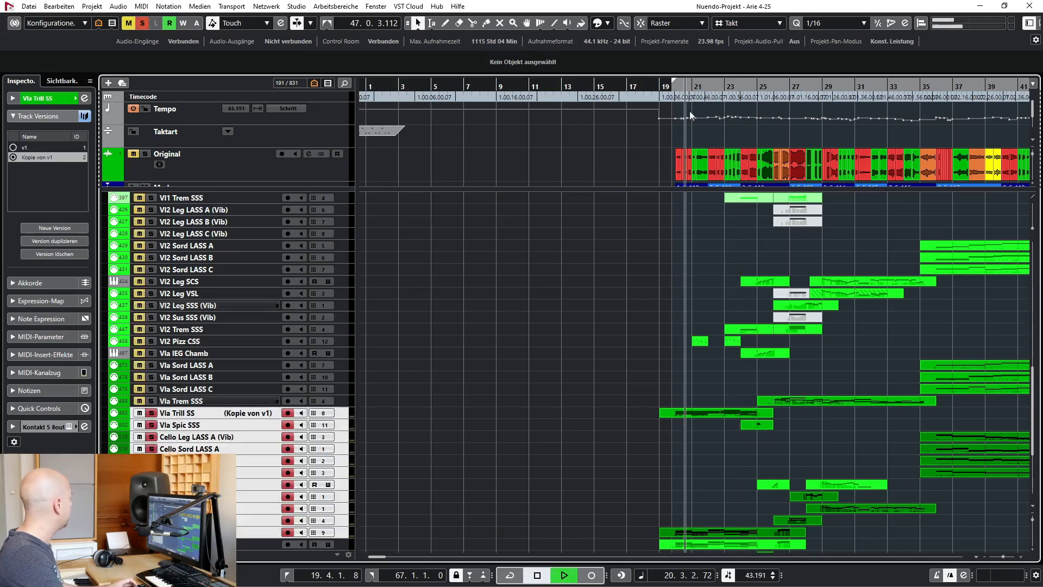
key("space")
left_click(143, 24)
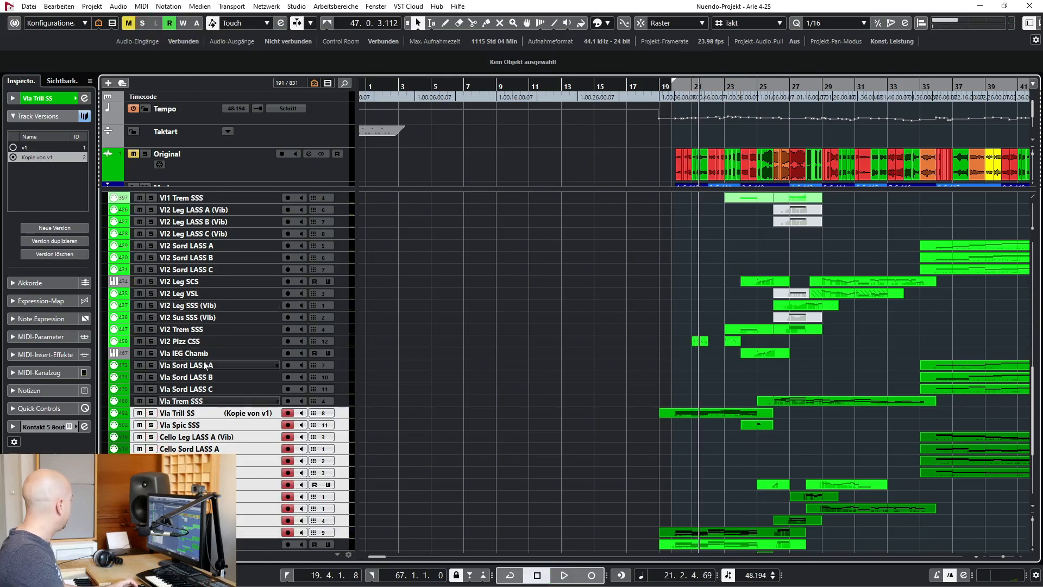
Audition the Vl2 Pizz CSS track in solo from about bar 21, and unsolo it
left_click(212, 341)
key("s")
left_click(692, 85)
key("space")
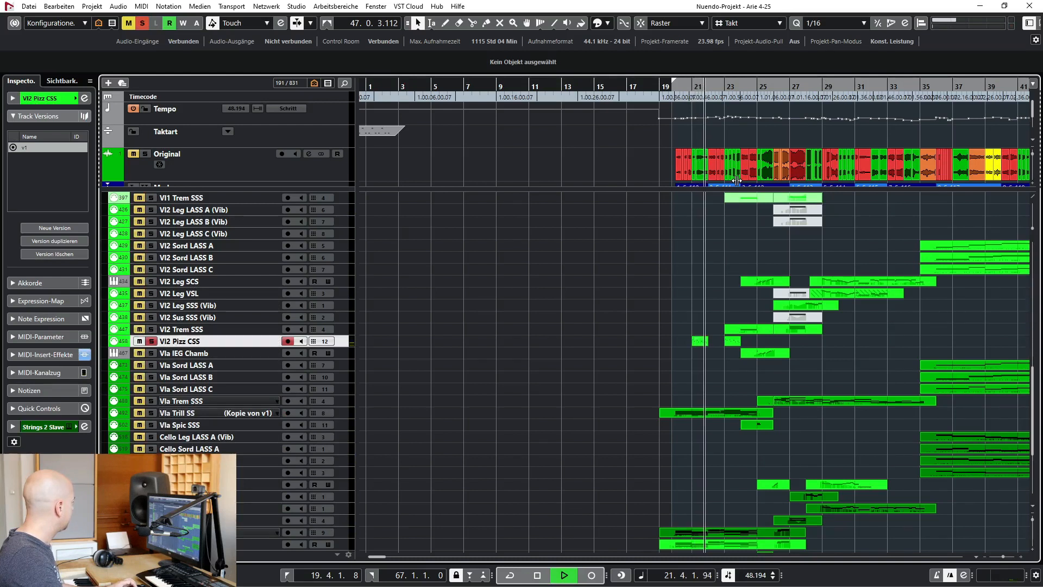
key("space")
key("s")
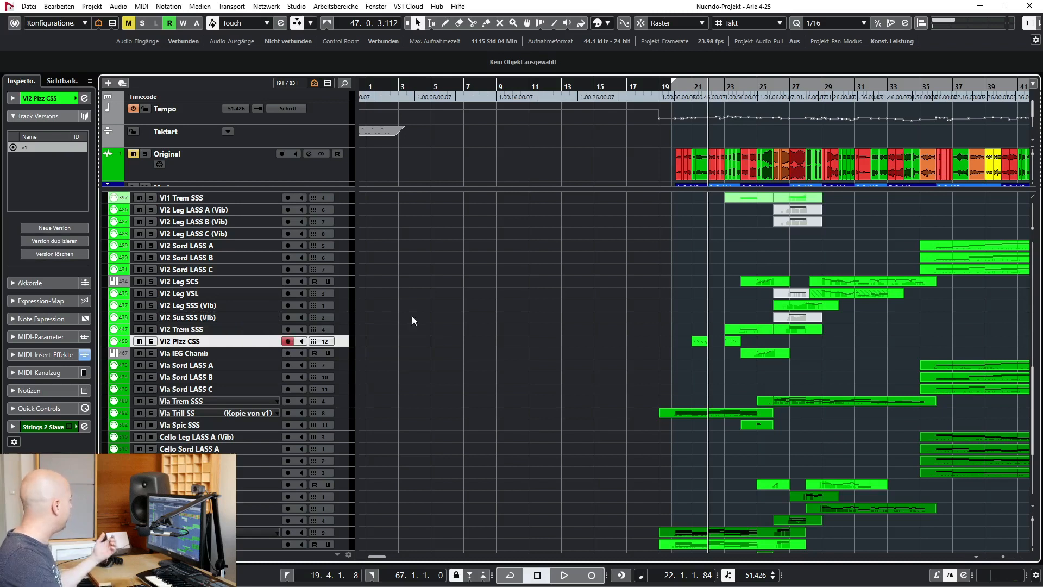
Select the Bass Pizz SSS track near the end of the strings folder
scroll(443, 319, "down", 4)
left_click(521, 471)
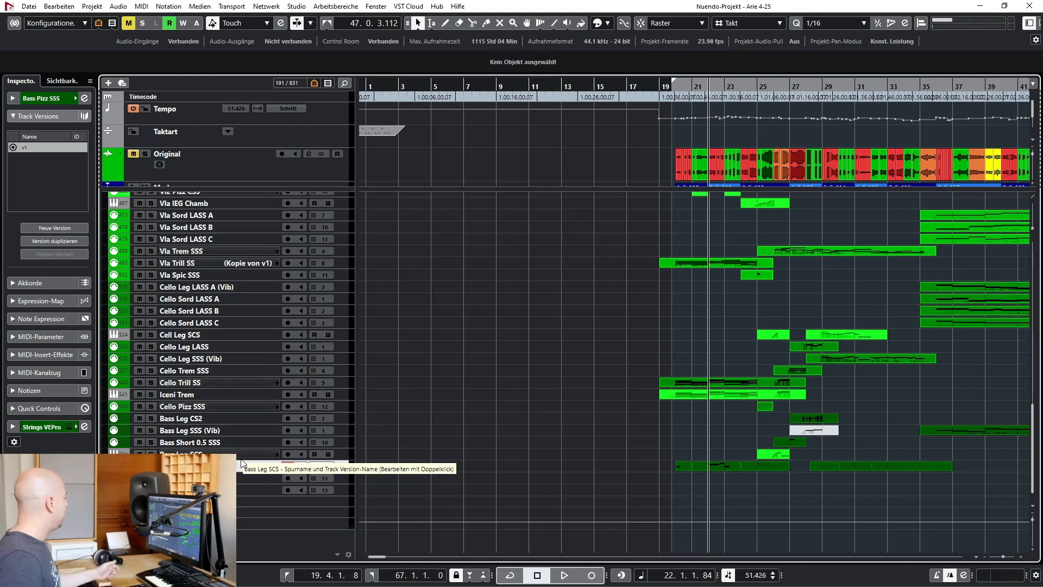
Inspect the Kontakt instrument on the Vl1 Leg SCS A track, repositioning its window for viewing, and close it
scroll(429, 348, "up", 4)
scroll(428, 348, "up", 8)
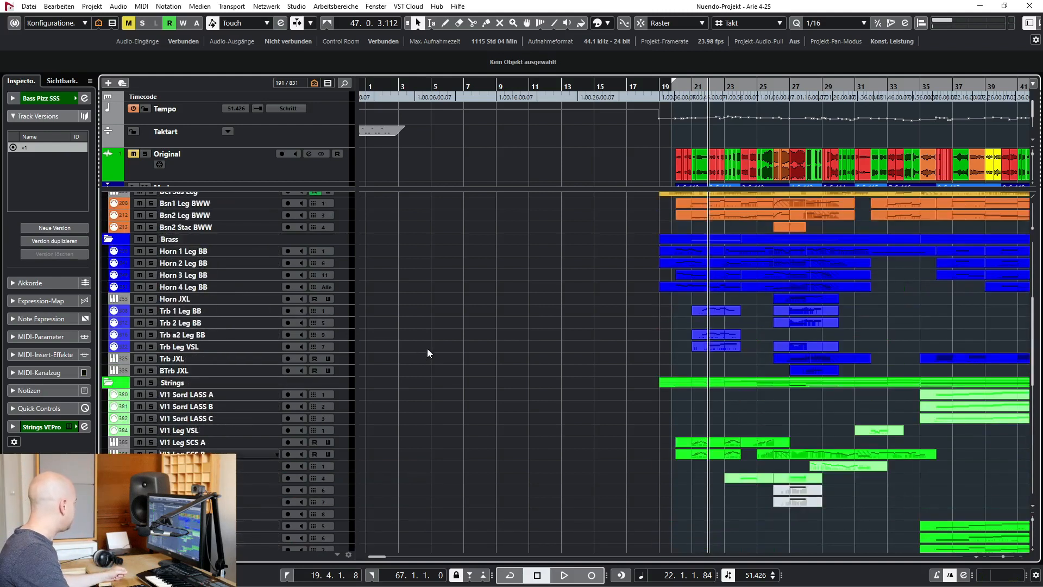
left_click(210, 442)
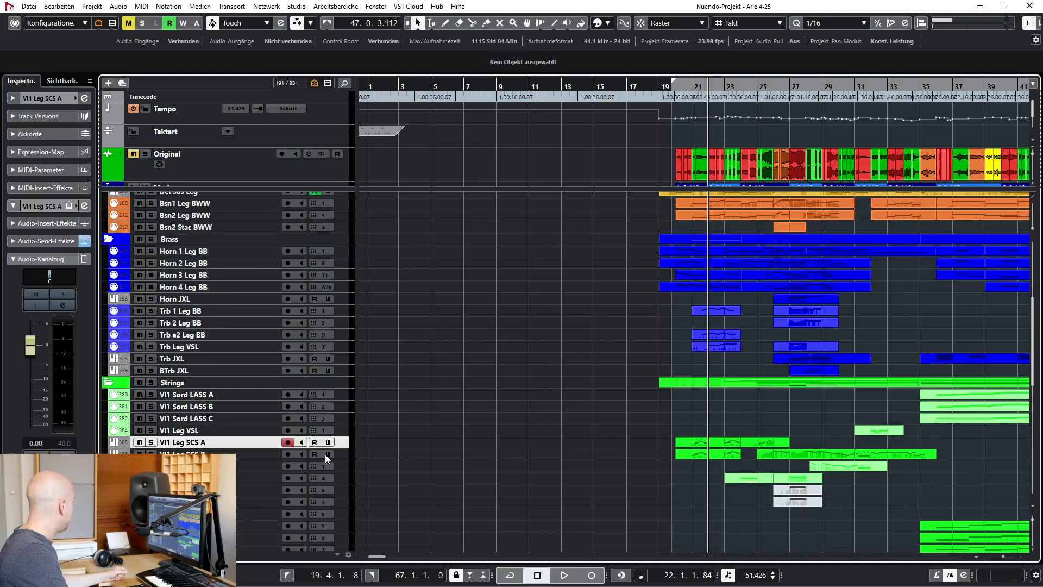
left_click(68, 206)
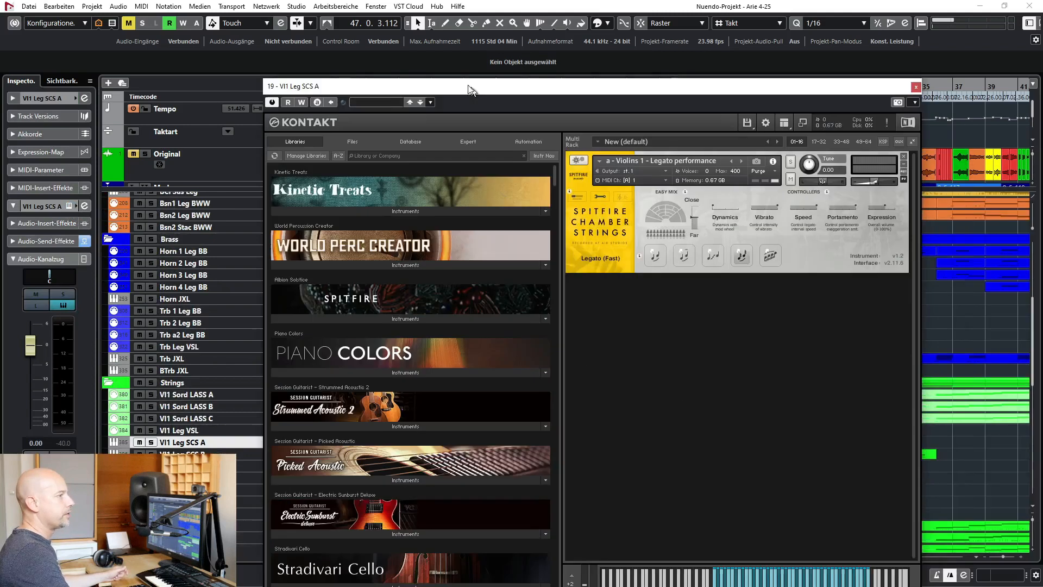
left_click_drag(471, 87, 270, 48)
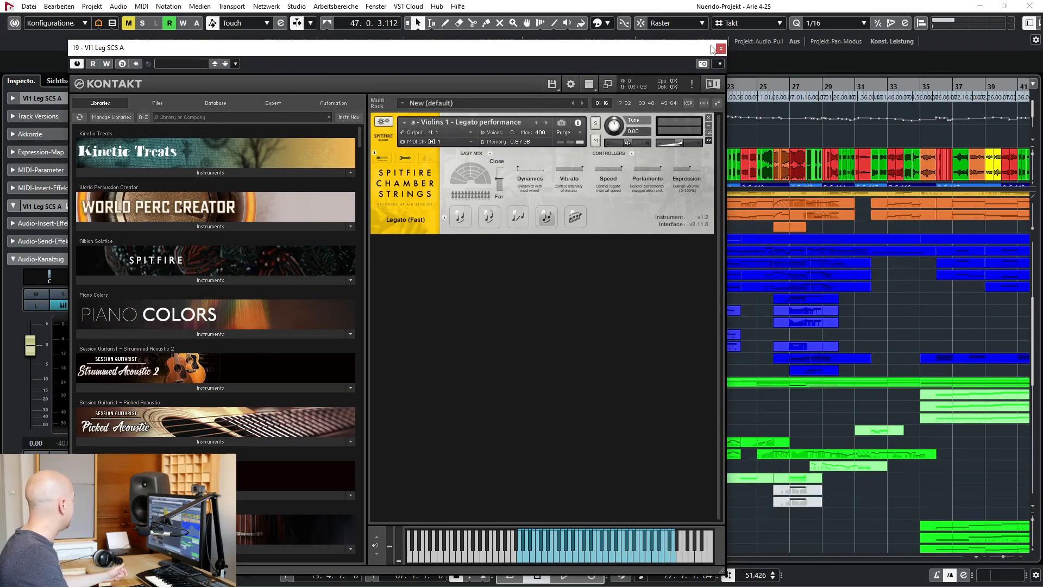
left_click_drag(460, 56, 465, 28)
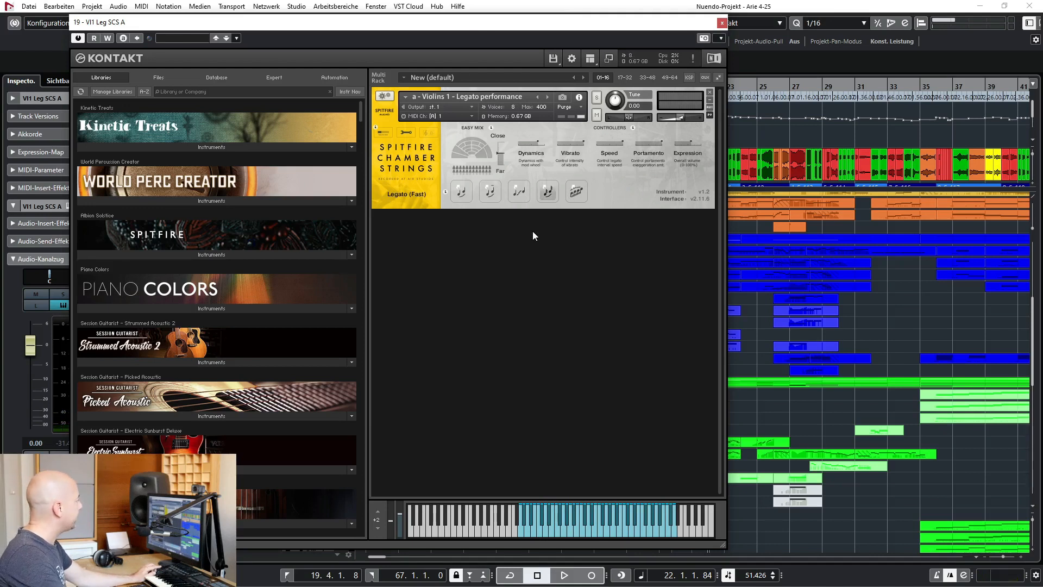
left_click(721, 23)
Audition the Vl1 Leg SCS A and Vl1 Leg SCS B tracks together in solo from bar 20, and unsolo them
scroll(538, 377, "down", 2)
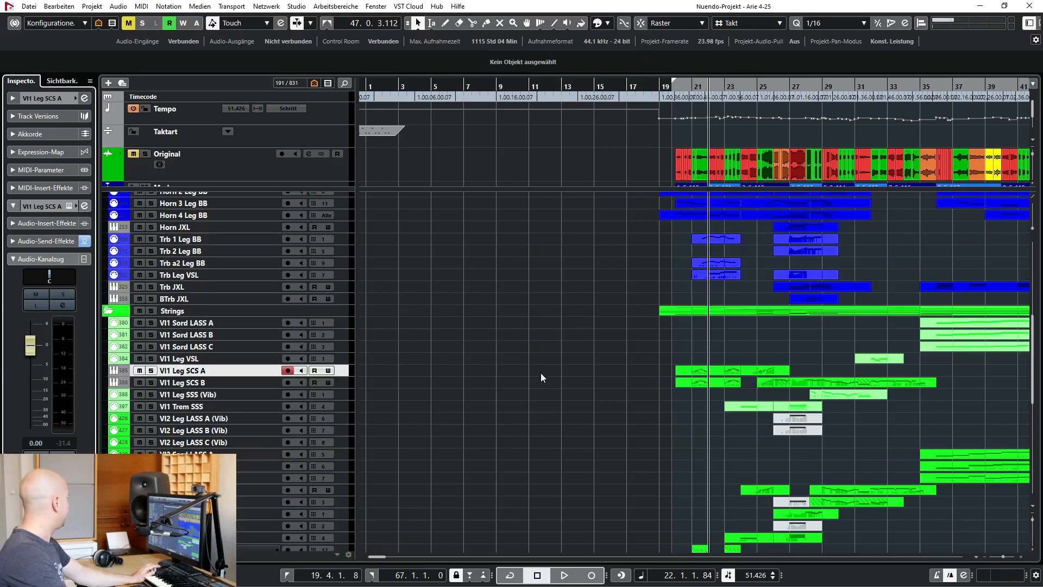
left_click(253, 383, "ctrl")
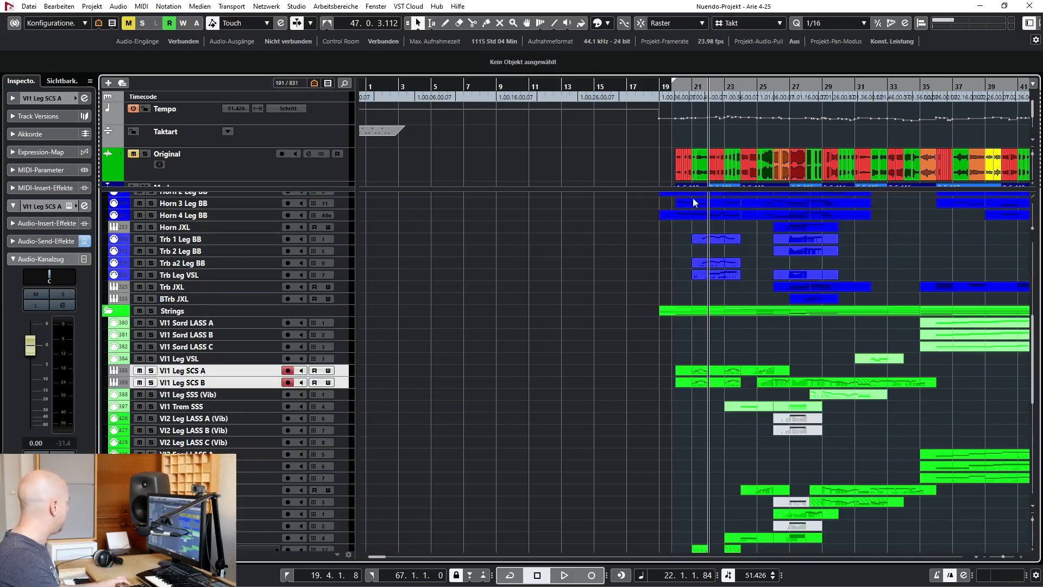
key("s")
left_click(689, 87)
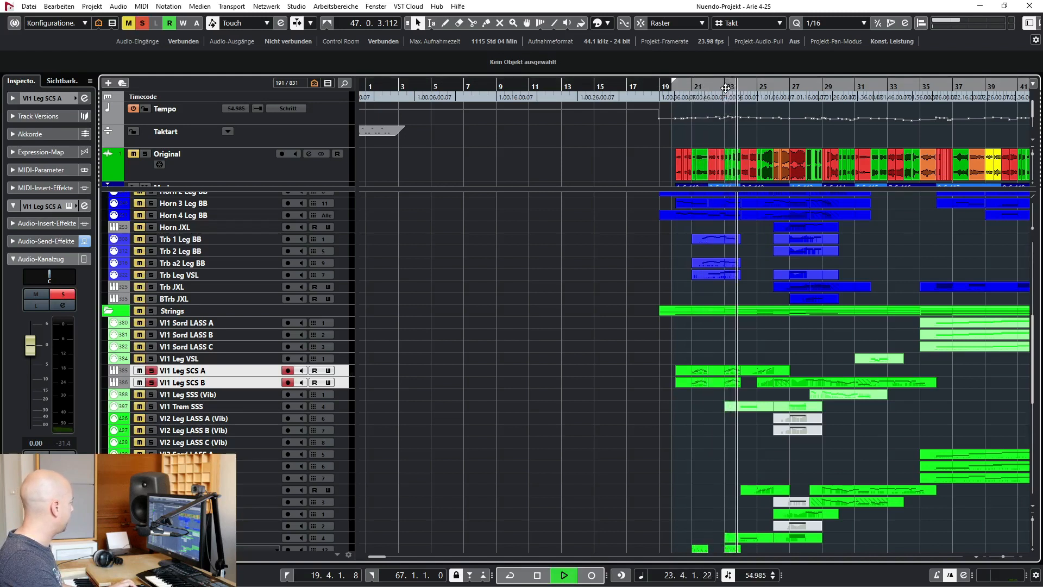
key("space")
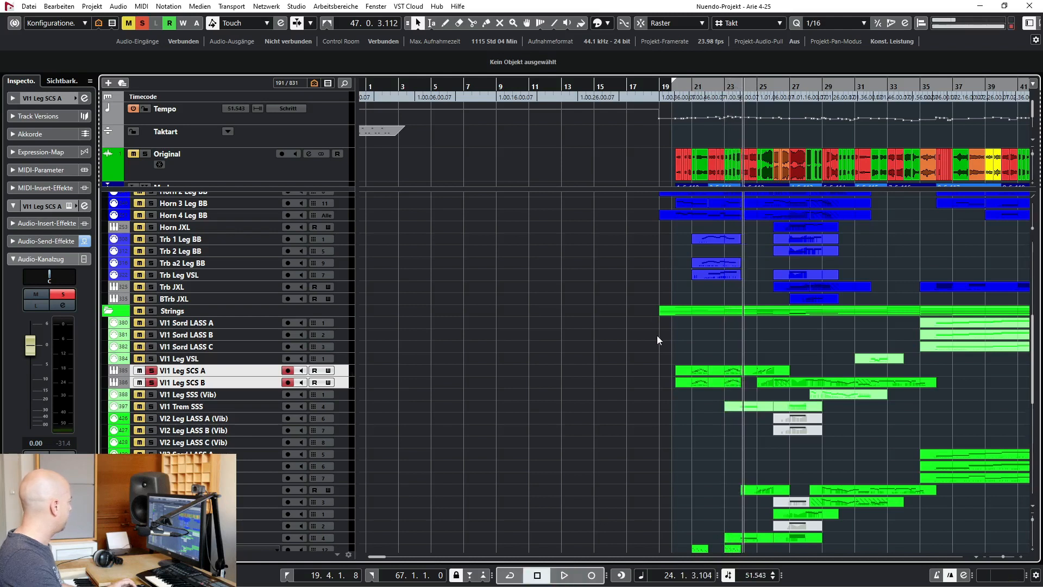
key("s")
Play the full arrangement without solos from bar 20 and stop playback in bar 25
key("KP_1")
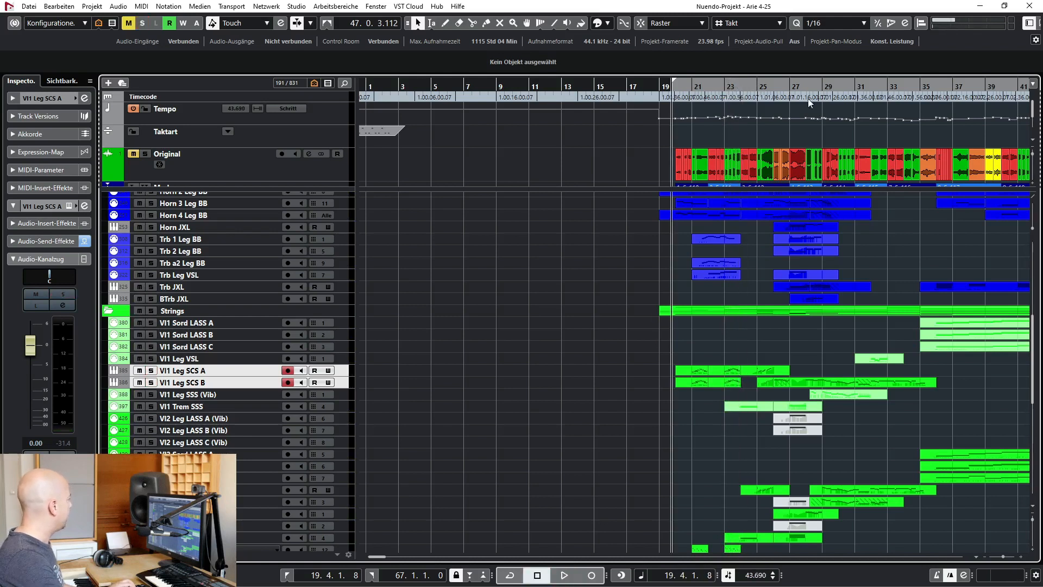
left_click(688, 89)
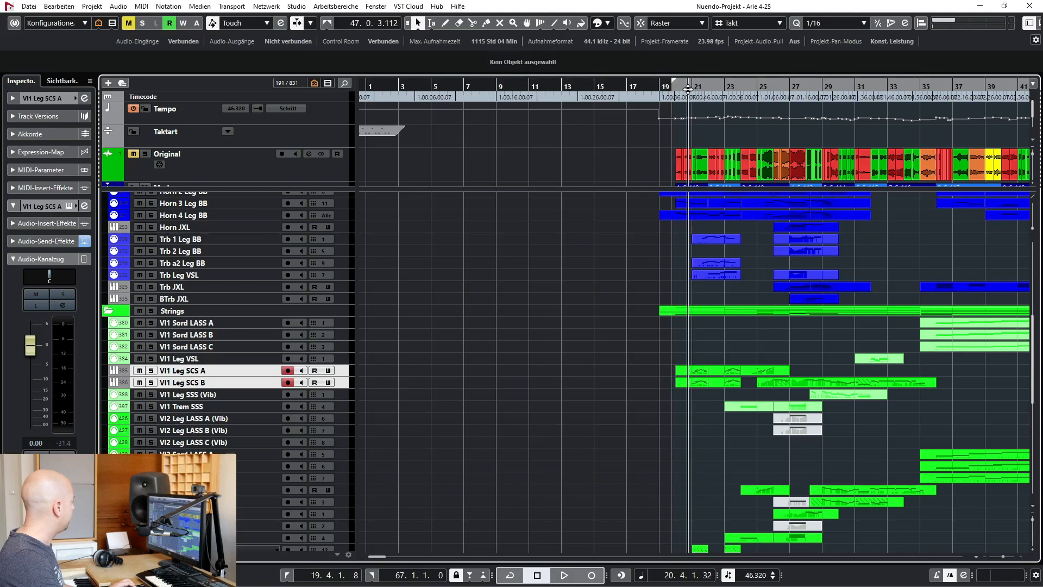
key("space")
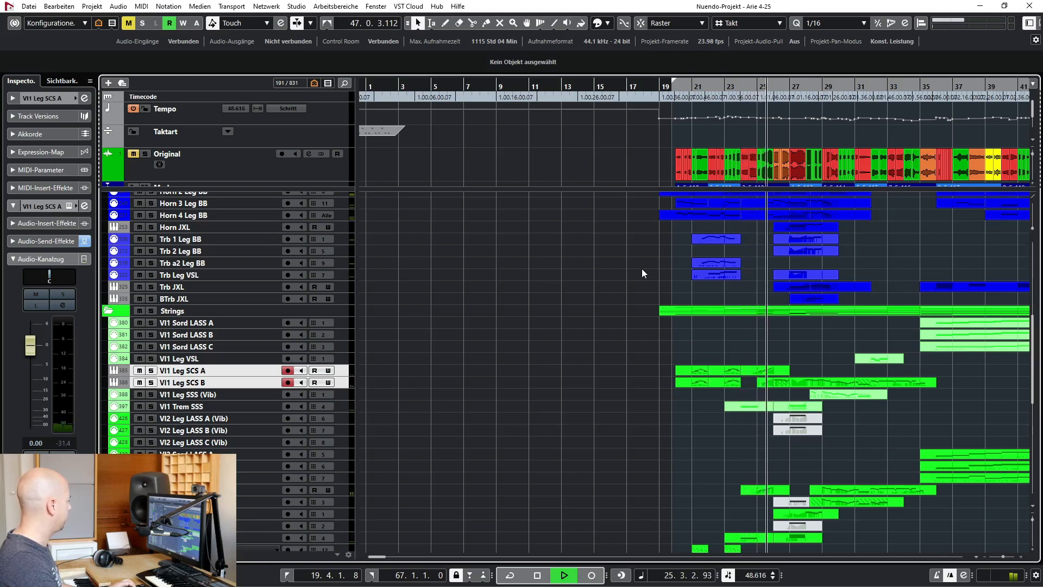
key("space")
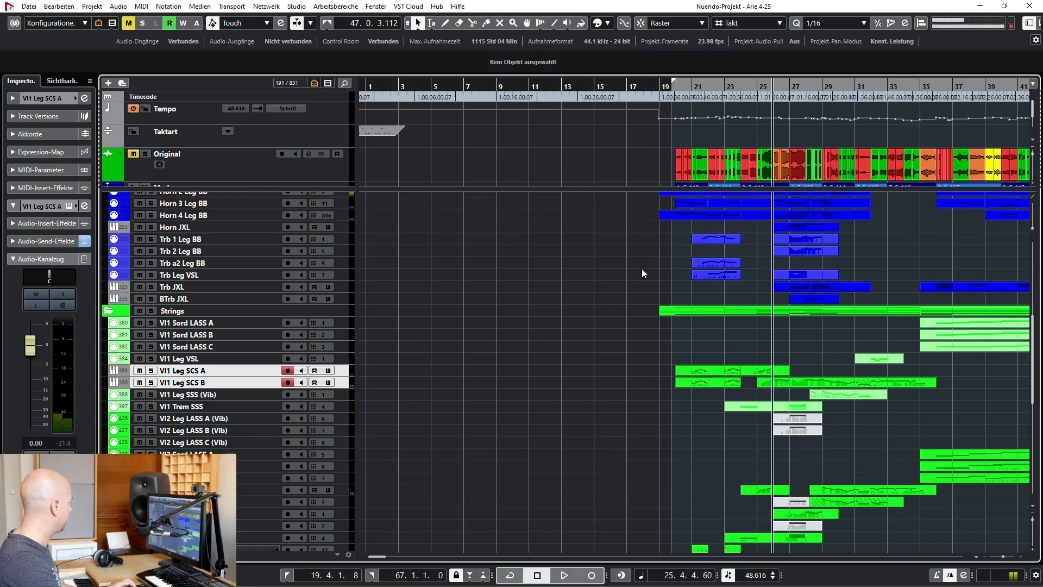
Select the Vl1 Sord LASS A, B and C tracks, solo them and place the playhead in bar 35
left_click(267, 323)
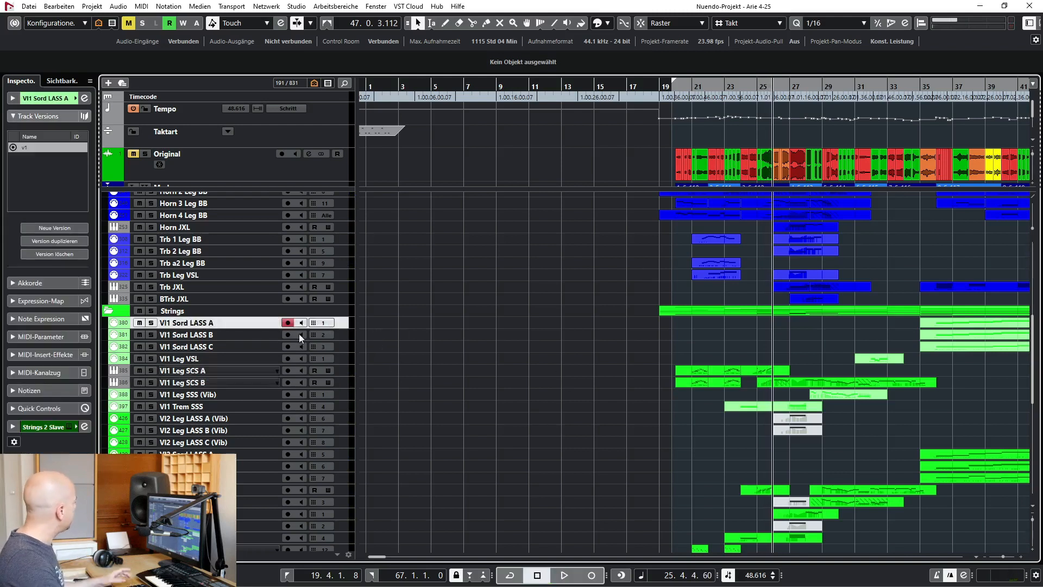
left_click(226, 347, "shift")
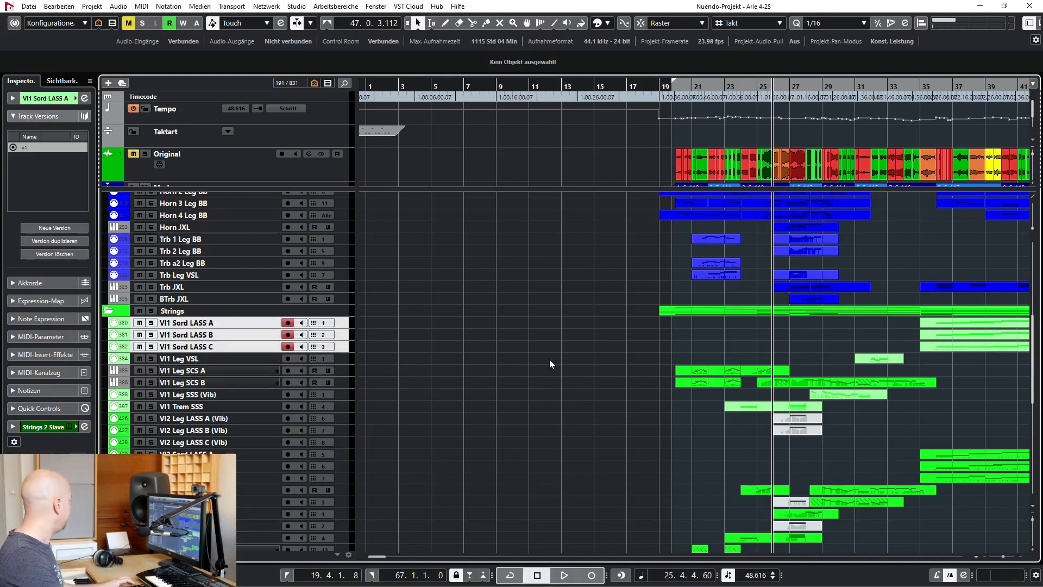
scroll(550, 361, "right", 3)
scroll(549, 360, "right", 4)
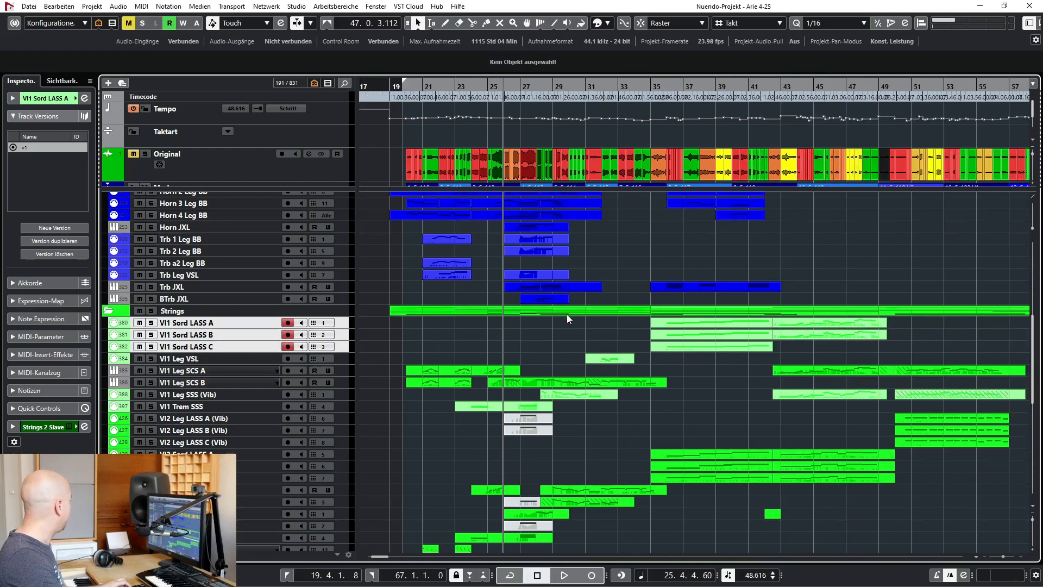
key("s")
left_click(664, 91)
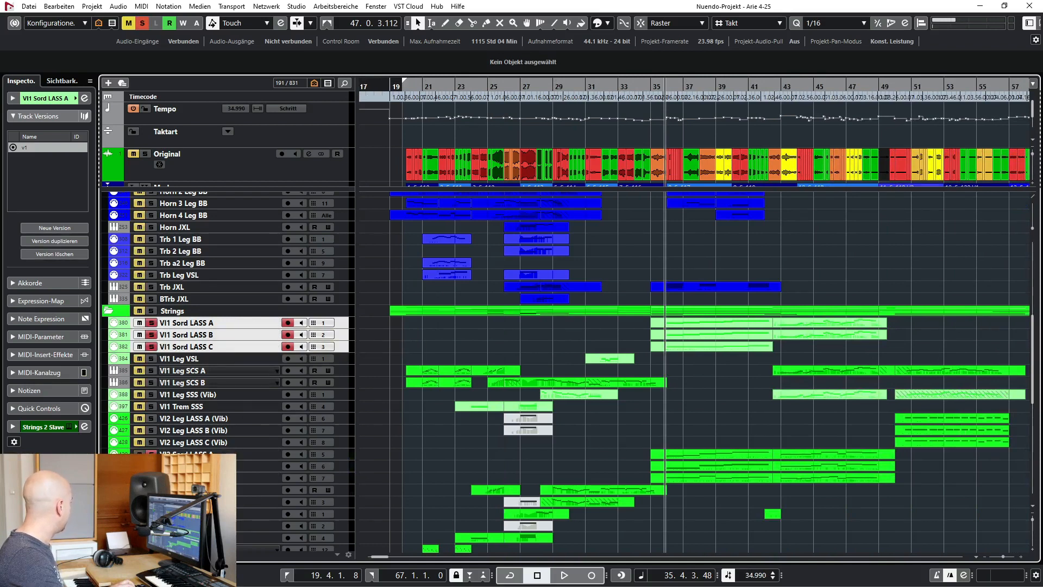
Check the soloed tracks through the lower strings, clear the solos, and play the whole Strings folder in solo from bar 35
scroll(246, 471, "down", 6)
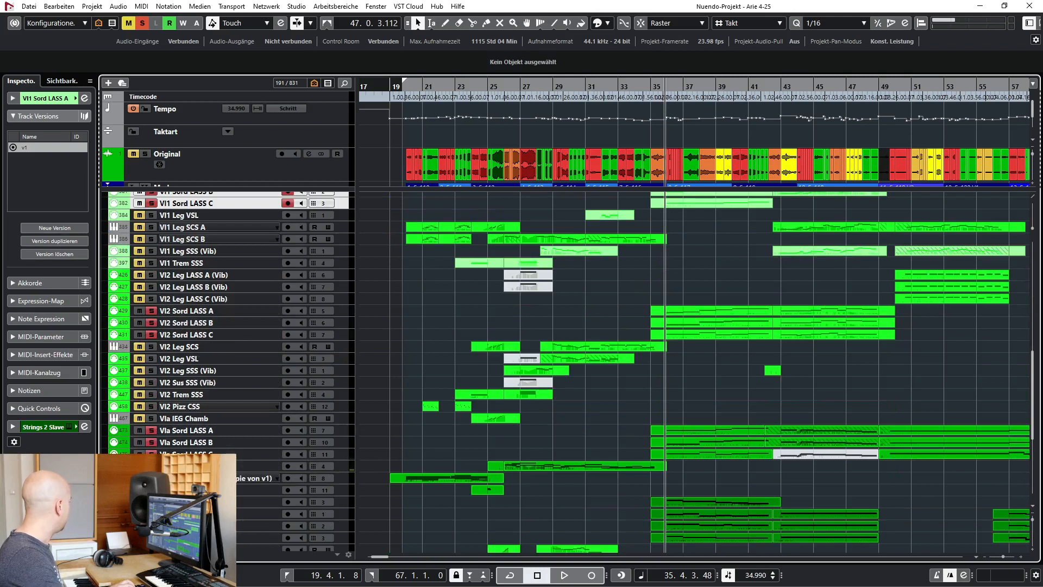
scroll(565, 370, "down", 6)
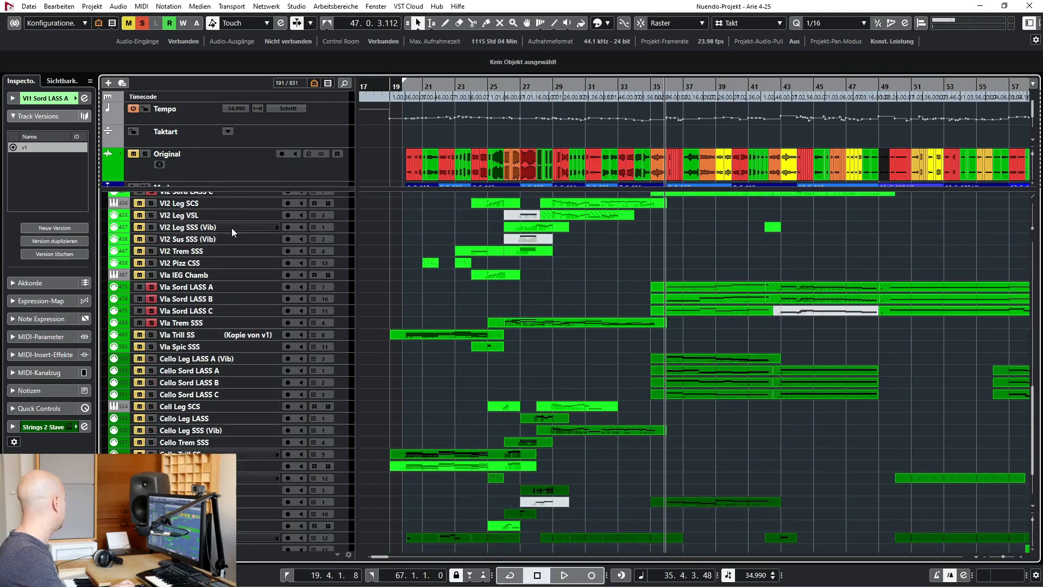
scroll(232, 227, "up", 12)
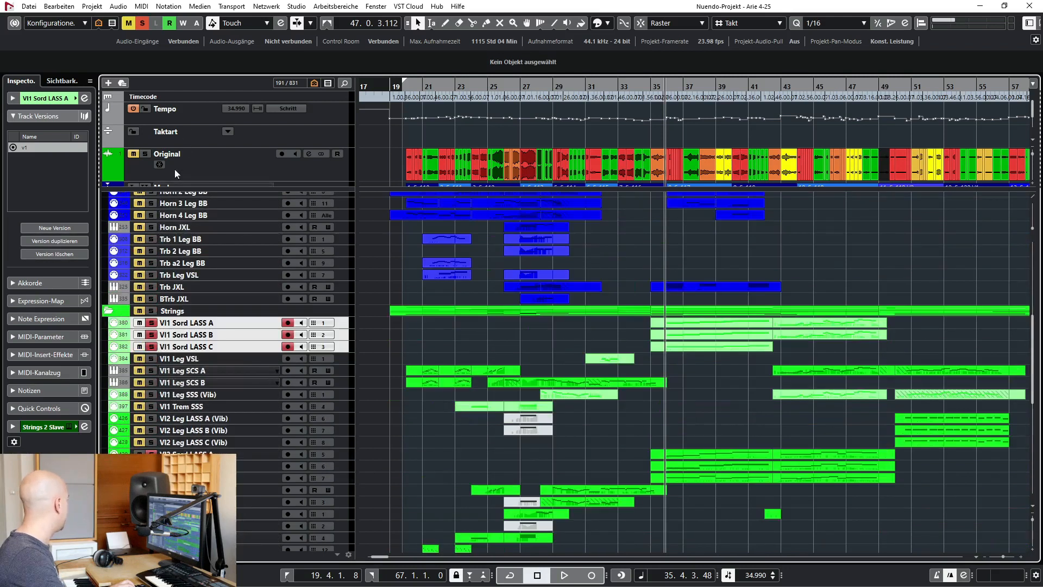
left_click(143, 23)
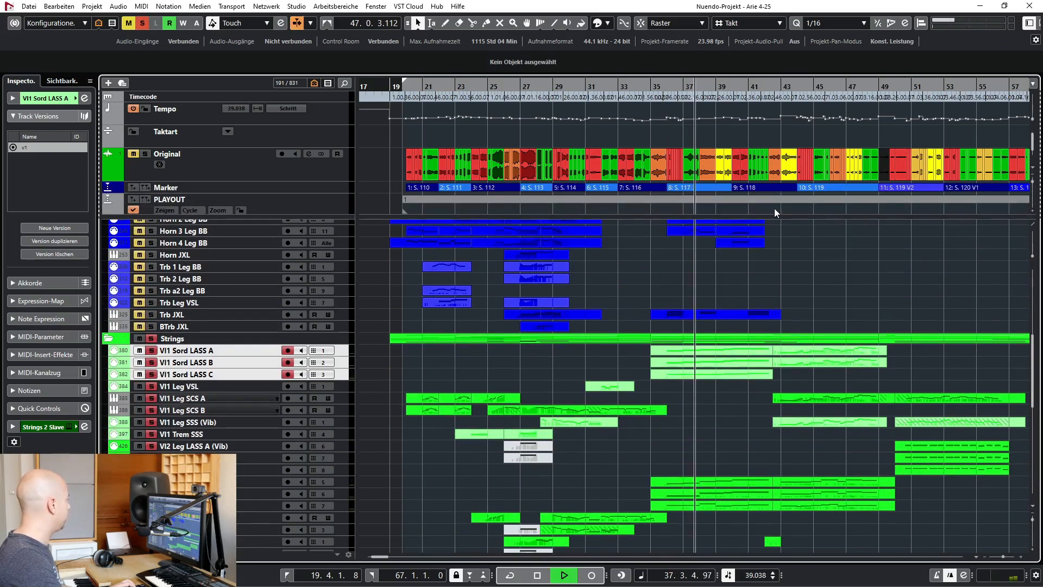
Switch to the Puccini score in Adobe Reader, go to page 117, examine the string staves through page 118, and return to Nuendo
key("alt+Tab")
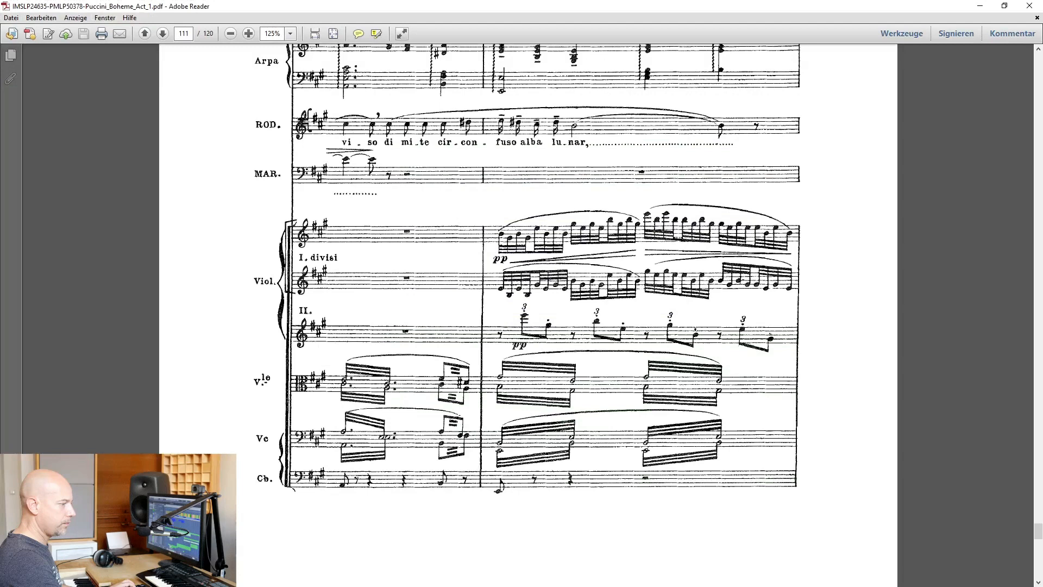
scroll(636, 175, "down", 5)
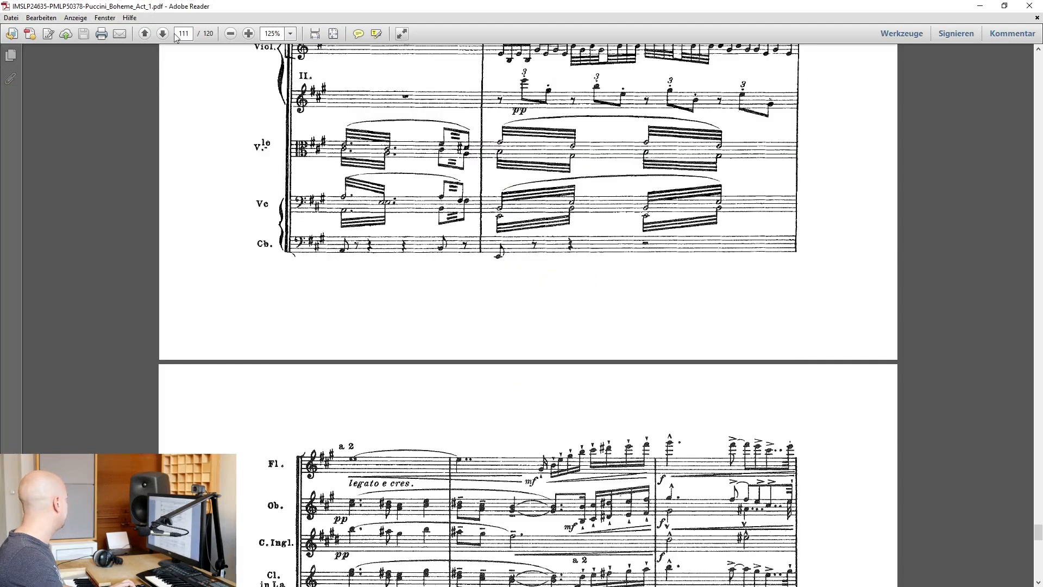
type("17")
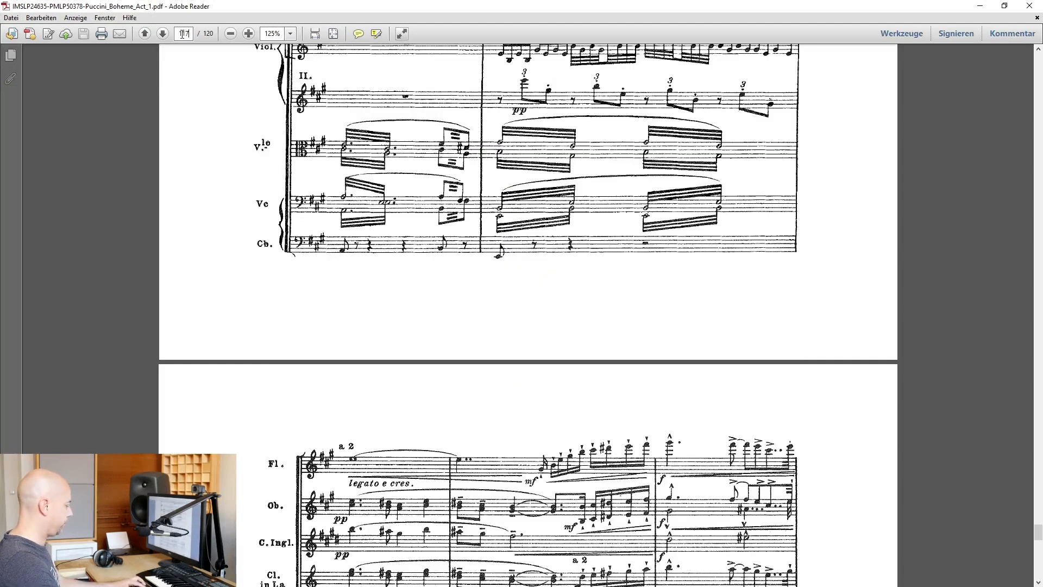
type("17")
key("Return")
scroll(388, 209, "down", 10)
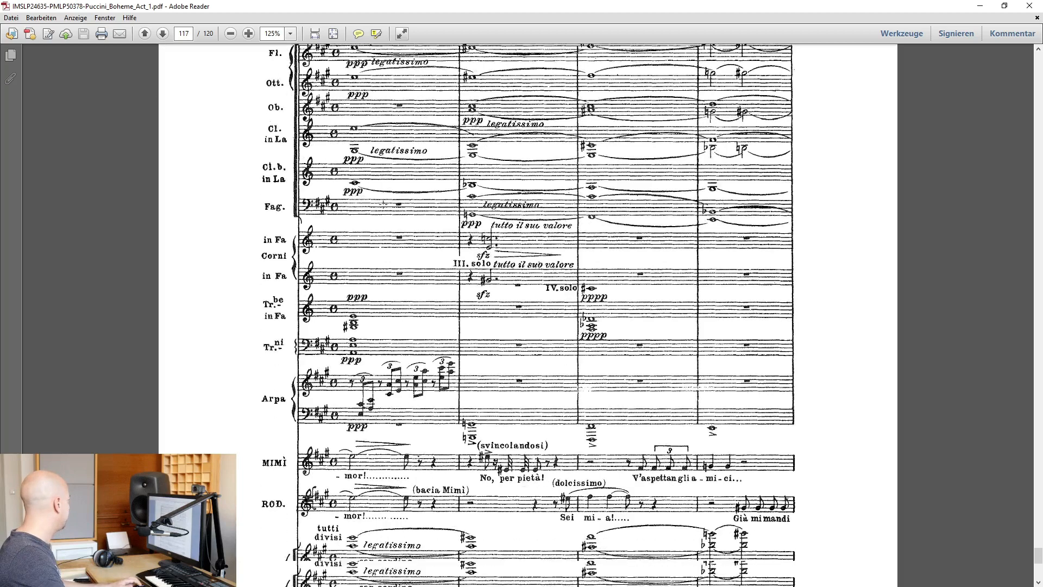
scroll(392, 205, "down", 15)
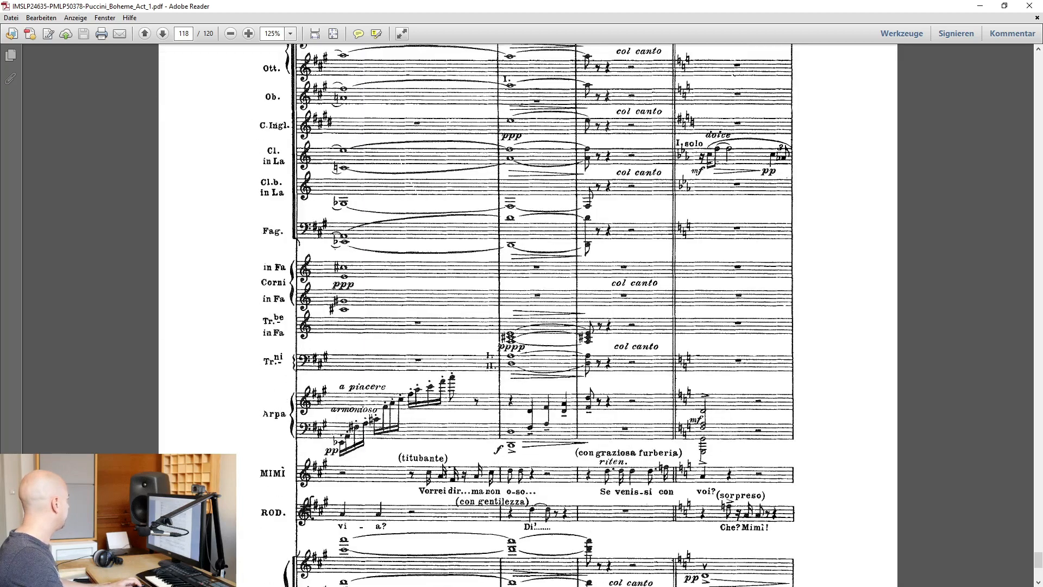
scroll(717, 161, "down", 7)
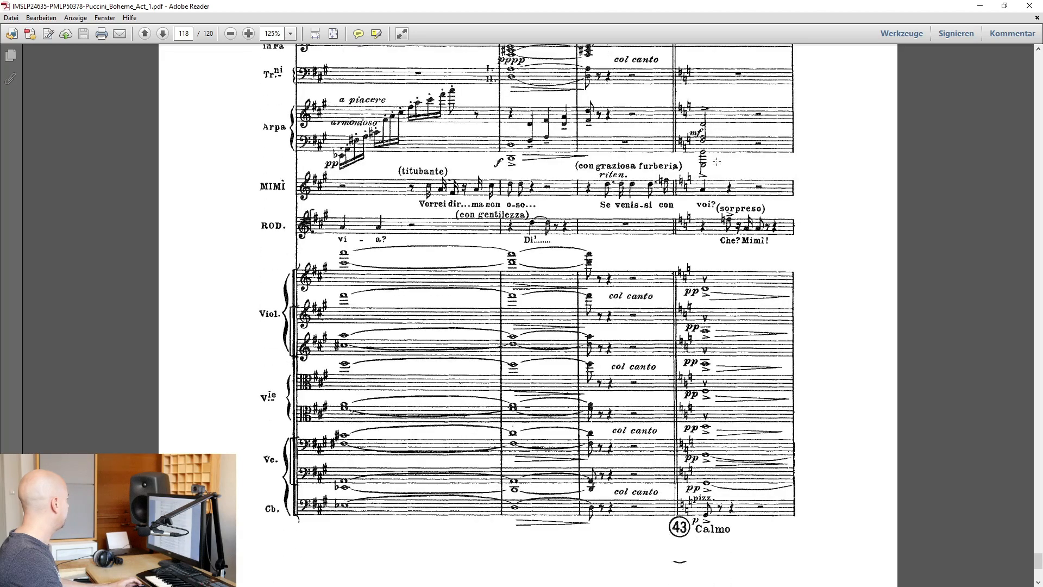
left_click(988, 7)
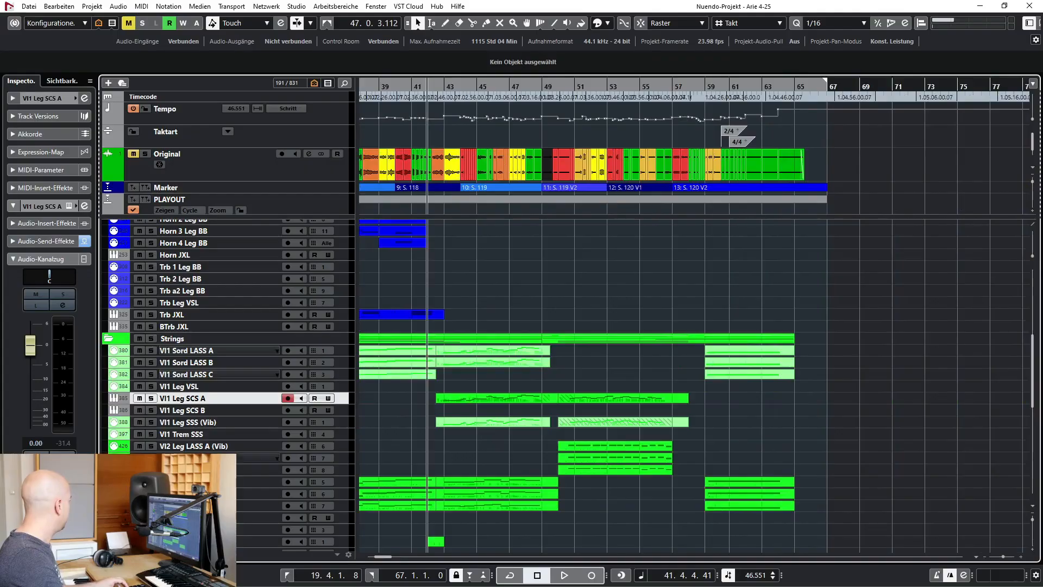
Select the Vl2 Leg LASS A, B and C (Vib) tracks, audition them in solo from bar 50 and stop in bar 51
left_click(214, 448)
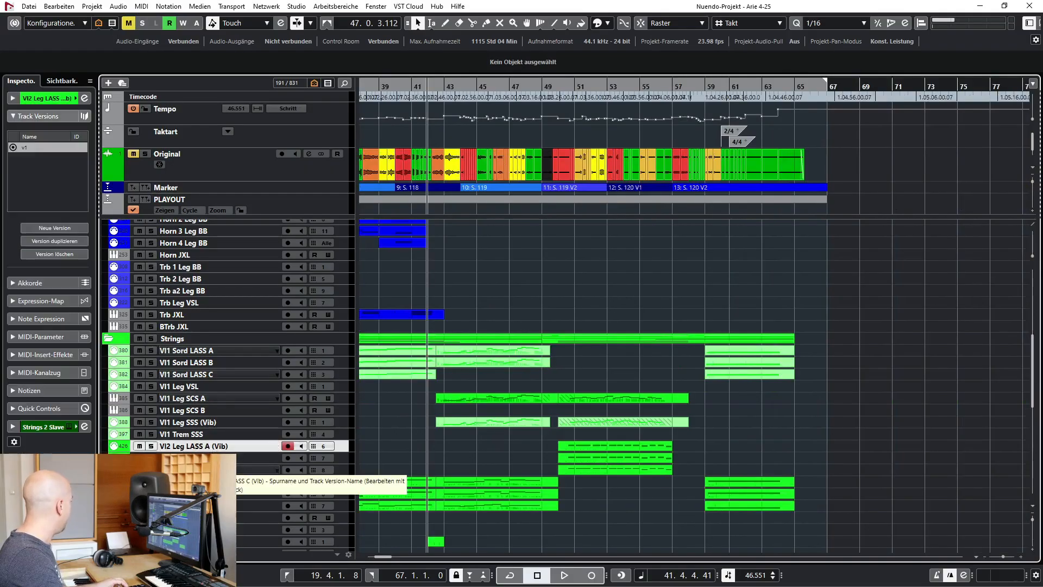
left_click(212, 470, "shift")
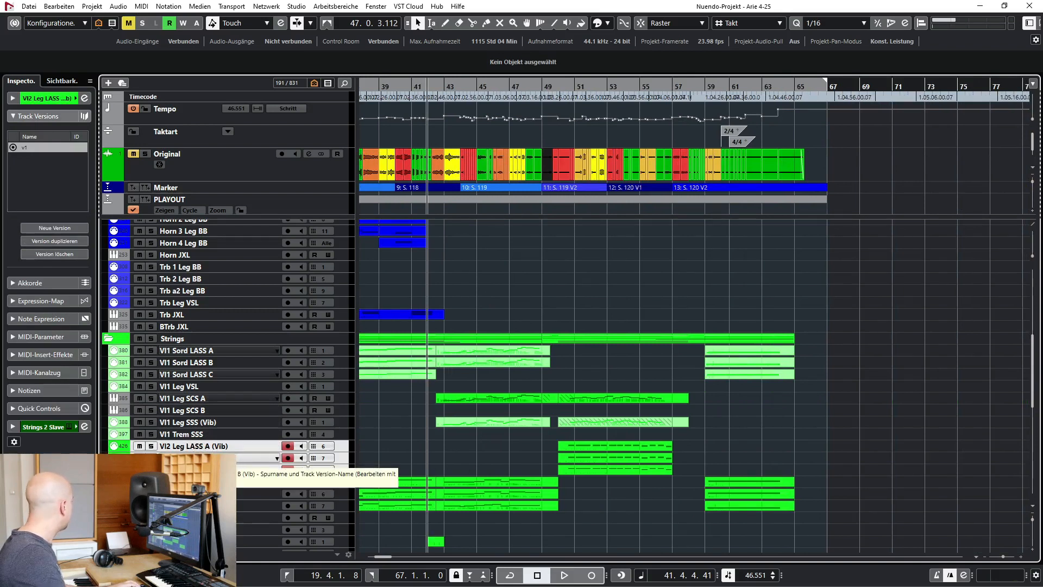
left_click(565, 87)
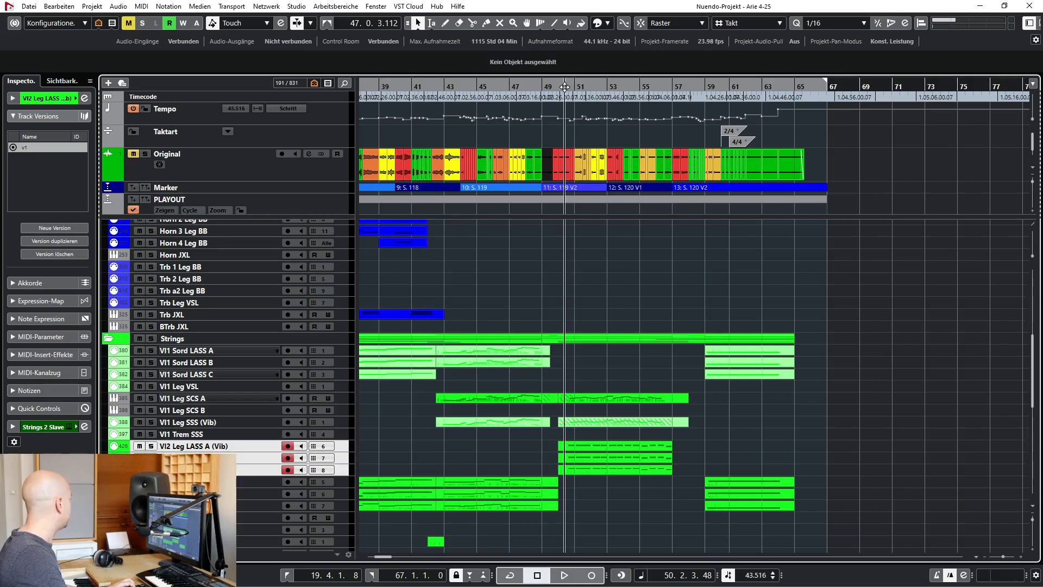
key("s")
key("space")
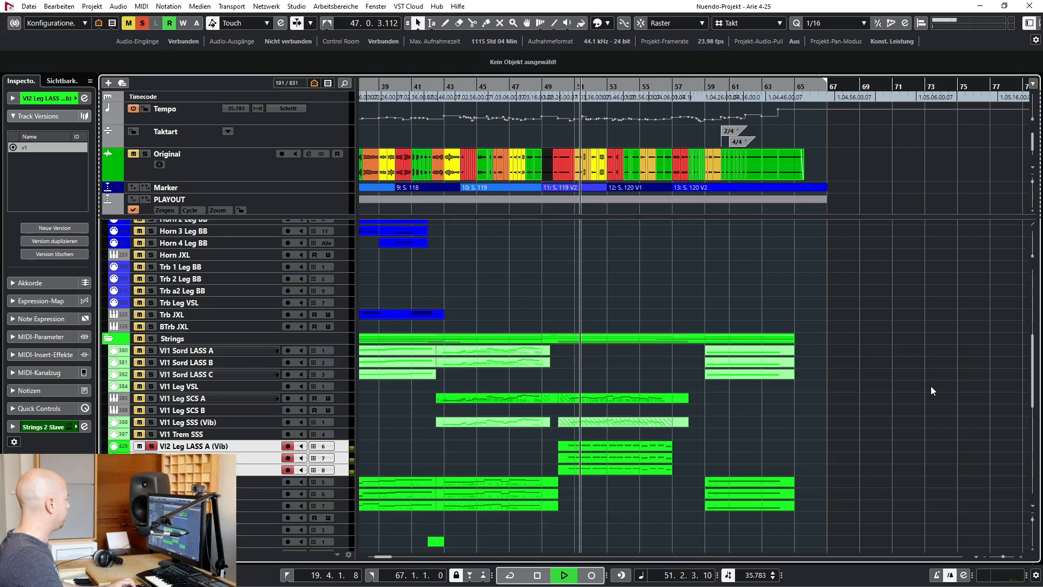
key("space")
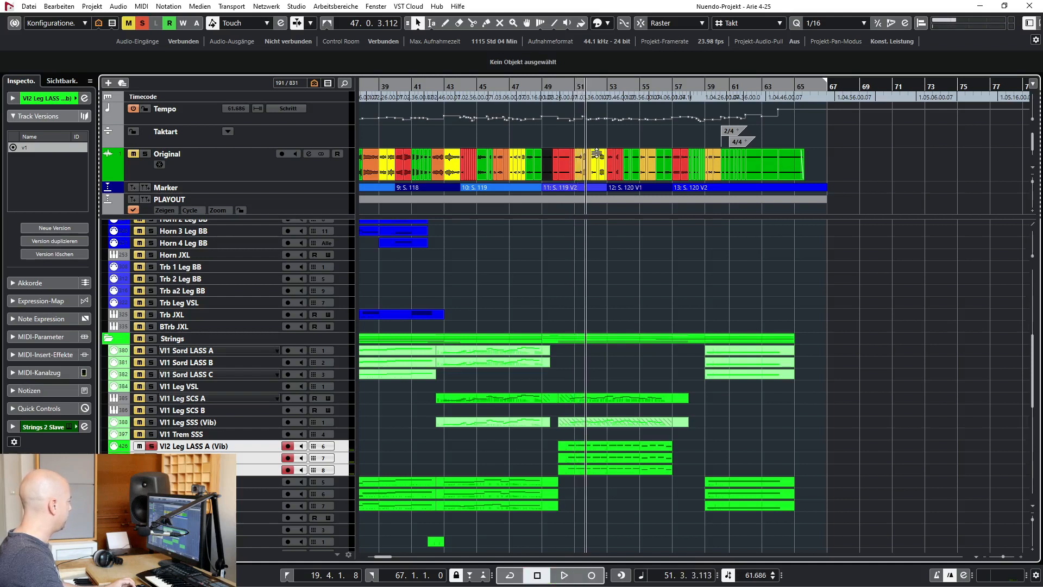
Unsolo the Vl2 Leg LASS tracks, play the full arrangement from about bar 51 and stop in bar 53
key("s")
left_click(576, 96)
key("space")
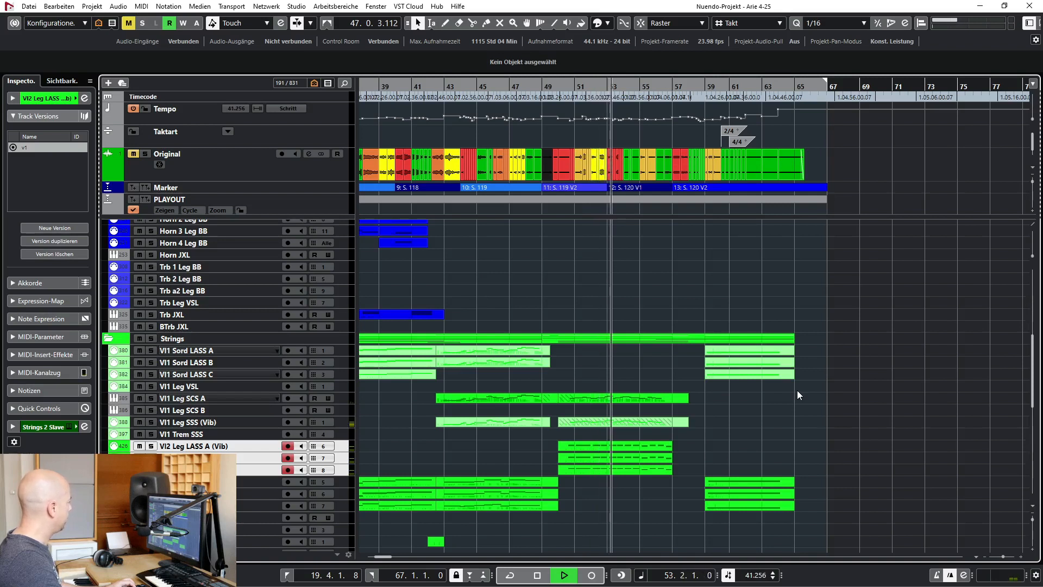
key("space")
Select the Str Cord Alb2 track at the end of the strings and play the arrangement from bar 59
scroll(585, 397, "down", 10)
scroll(585, 396, "right", 3)
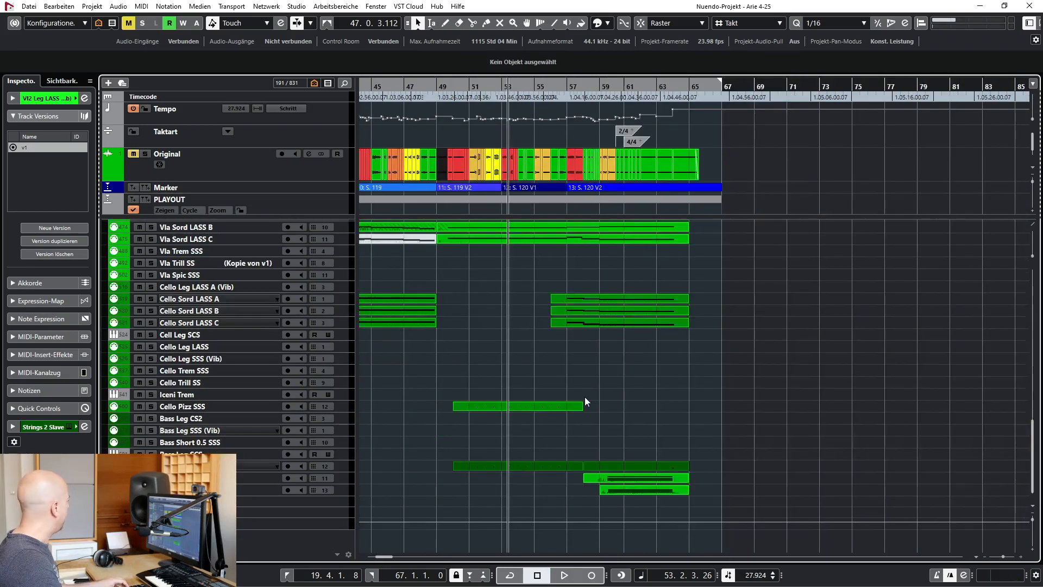
left_click(201, 478)
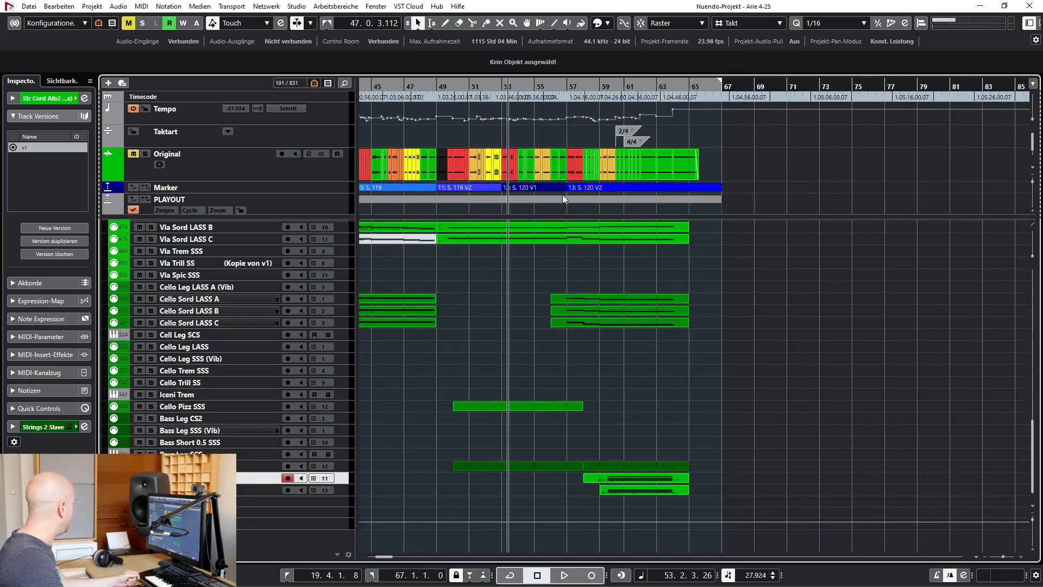
left_click(608, 87)
key("space")
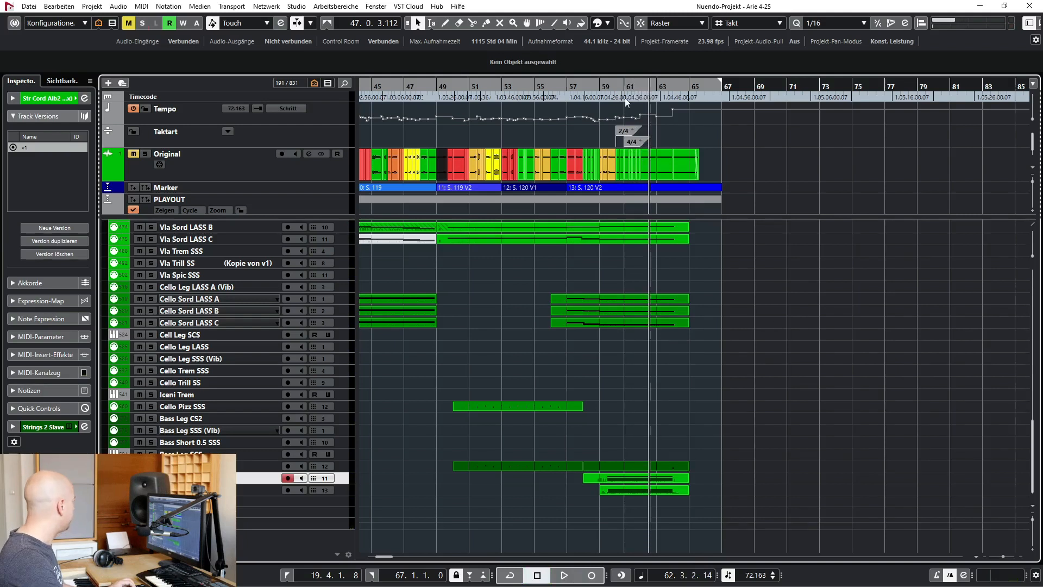
Audition the Str Cord Alb2 track in solo from bar 59, stop in bar 62 and unsolo it
left_click(622, 89)
left_click(613, 88)
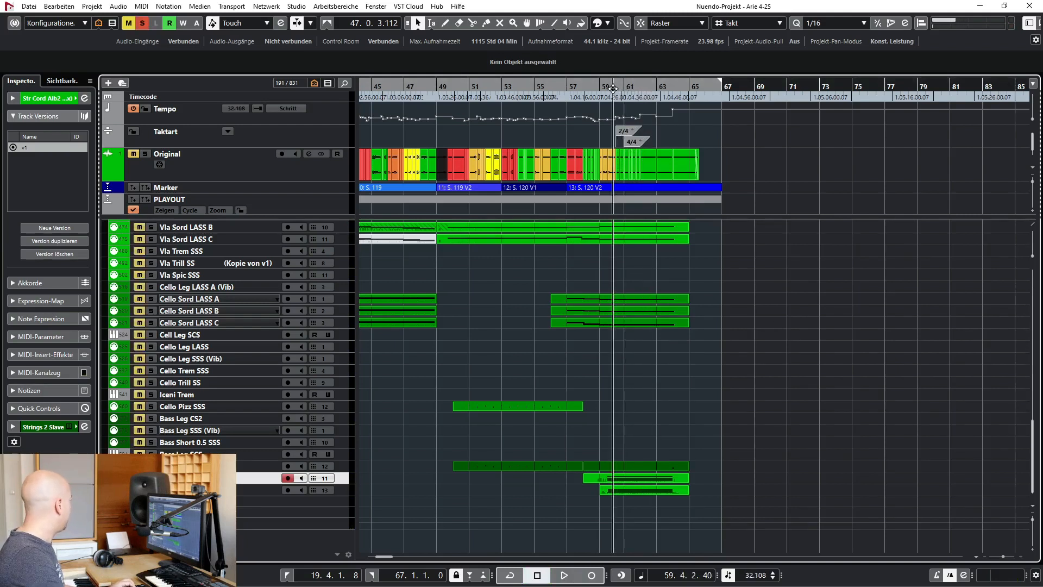
left_click(609, 88)
left_click(605, 88)
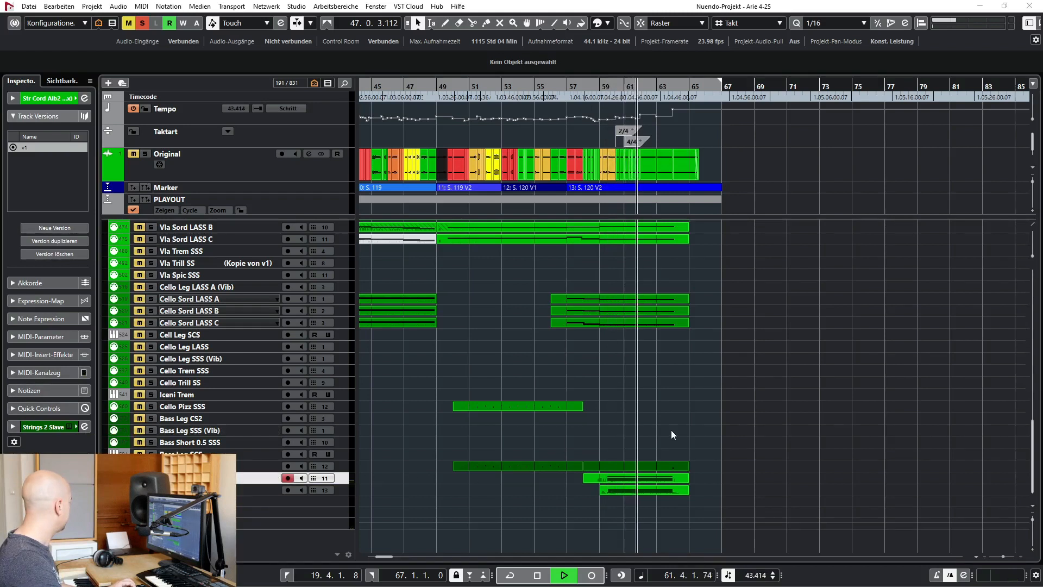
key("space")
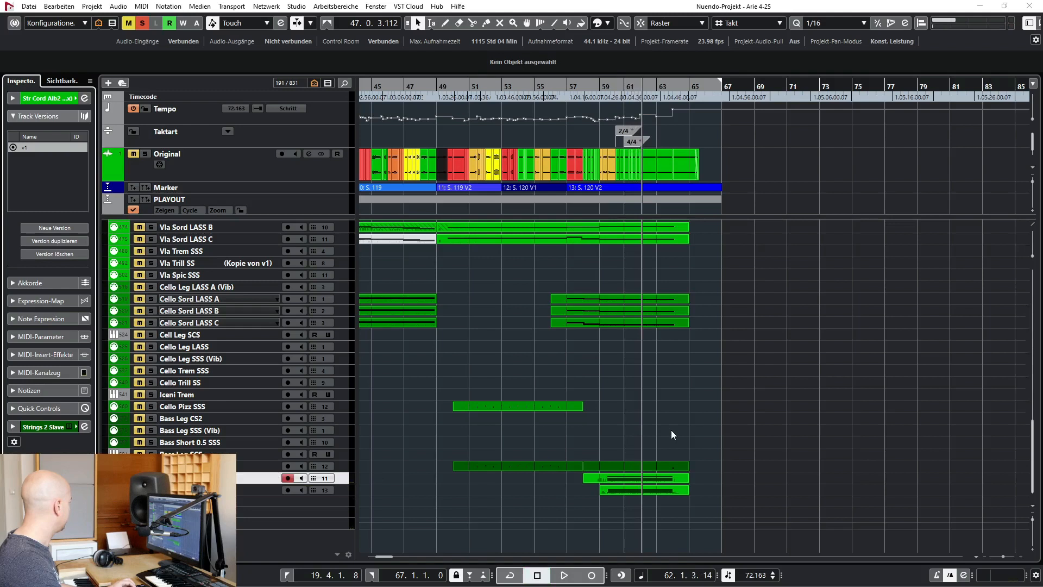
key("s")
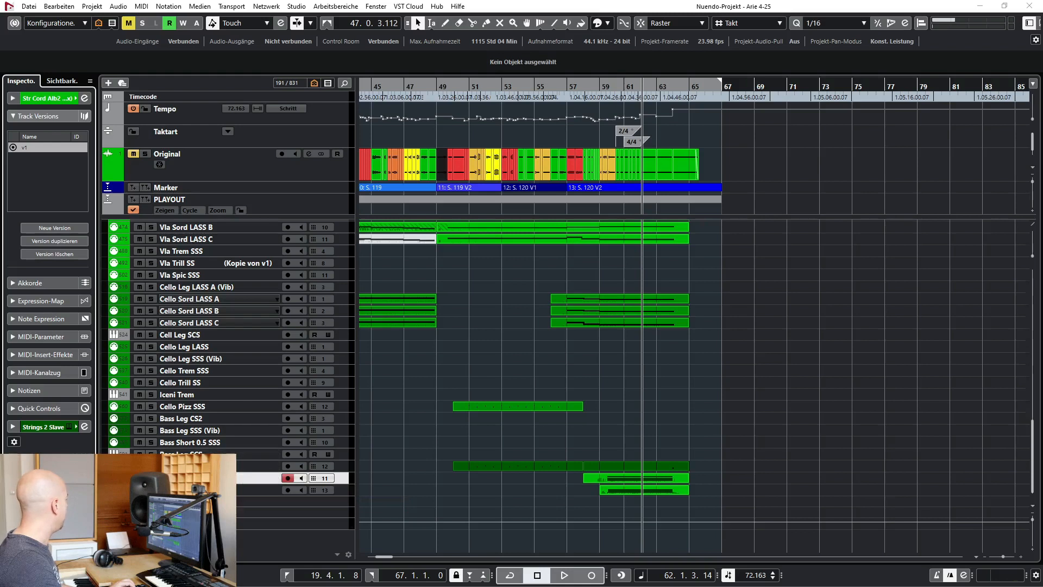
Select the Str Flaut Alb2 track, audition it in solo from bar 59, stop in bar 61 and unsolo it
left_click(217, 490)
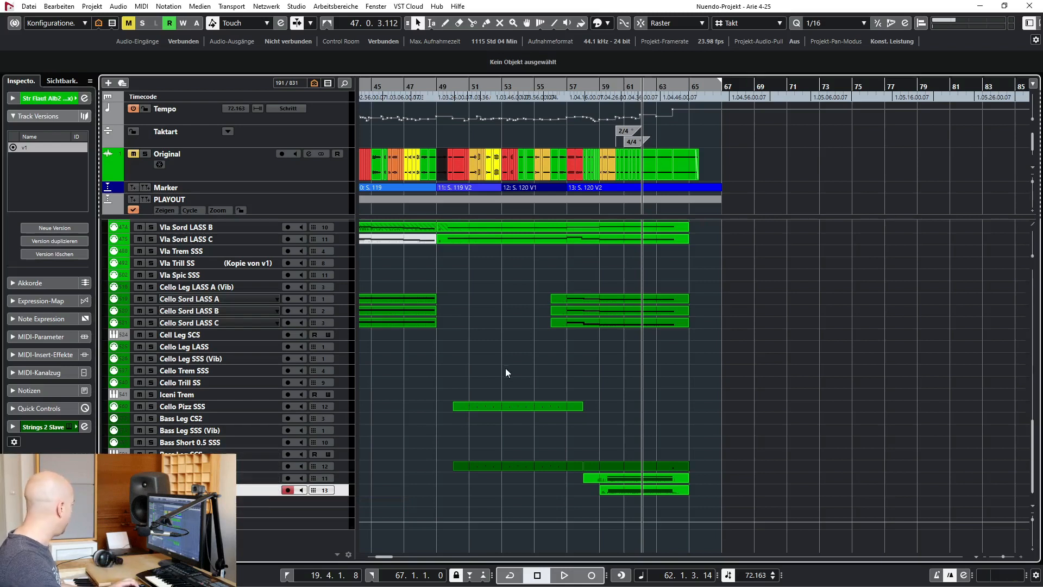
key("s")
left_click(614, 86)
left_click(604, 86)
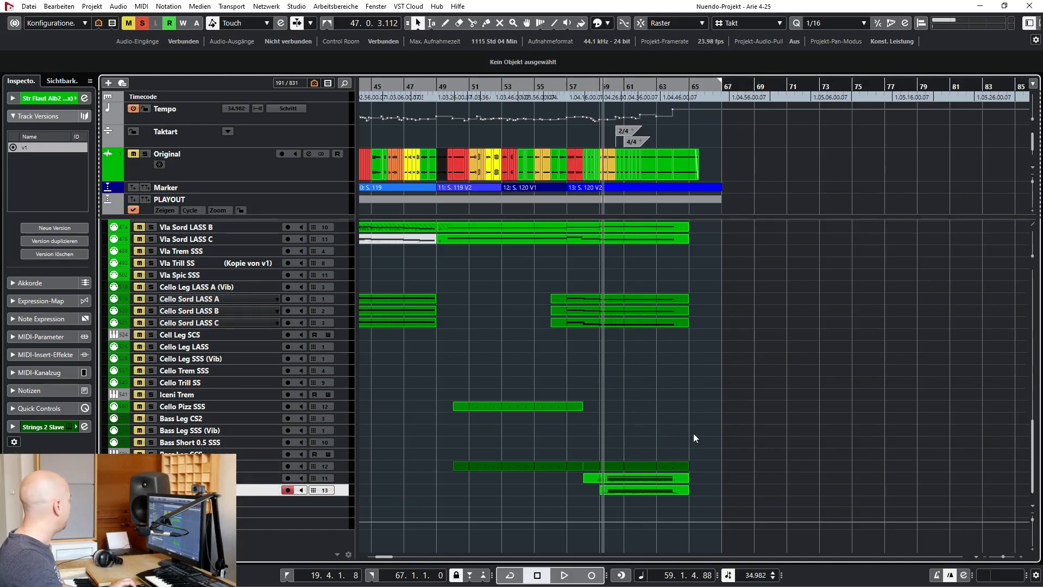
key("space")
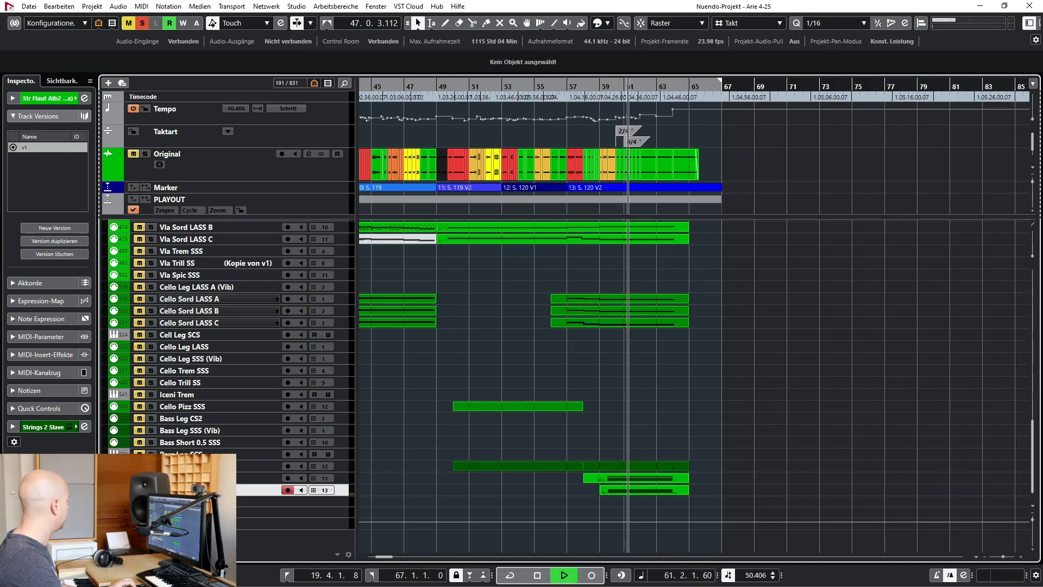
key("space")
left_click(151, 490)
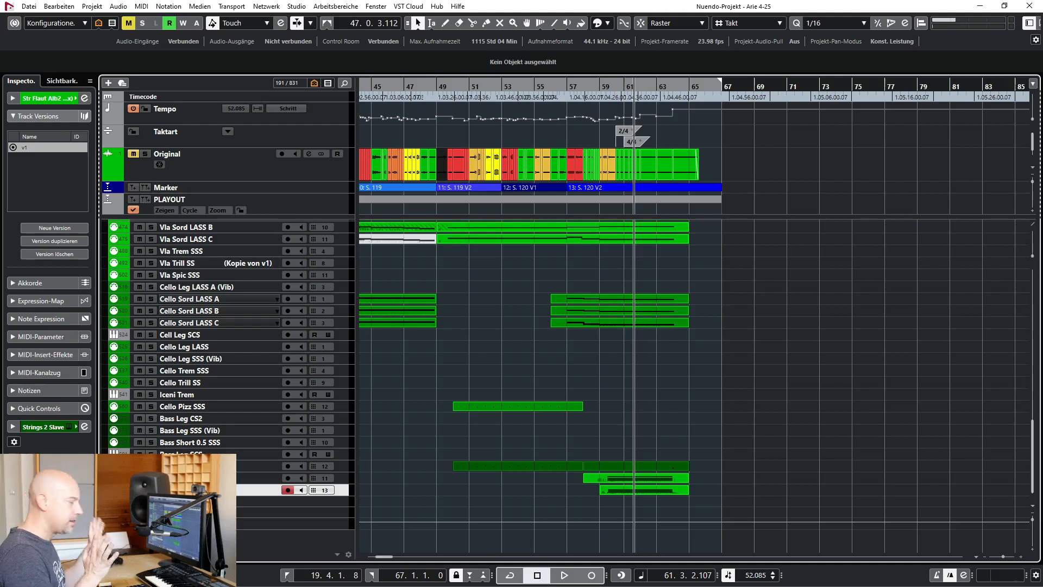
Return to the woodwind tracks above the brass and solo the entire Woodwind folder
scroll(491, 360, "left", 15)
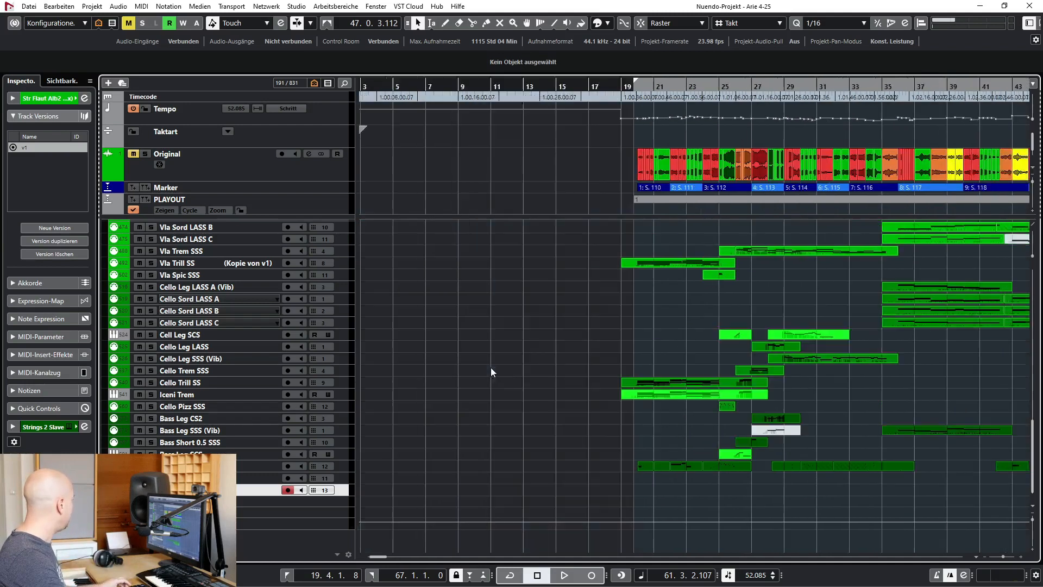
scroll(490, 369, "up", 5)
scroll(491, 373, "up", 6)
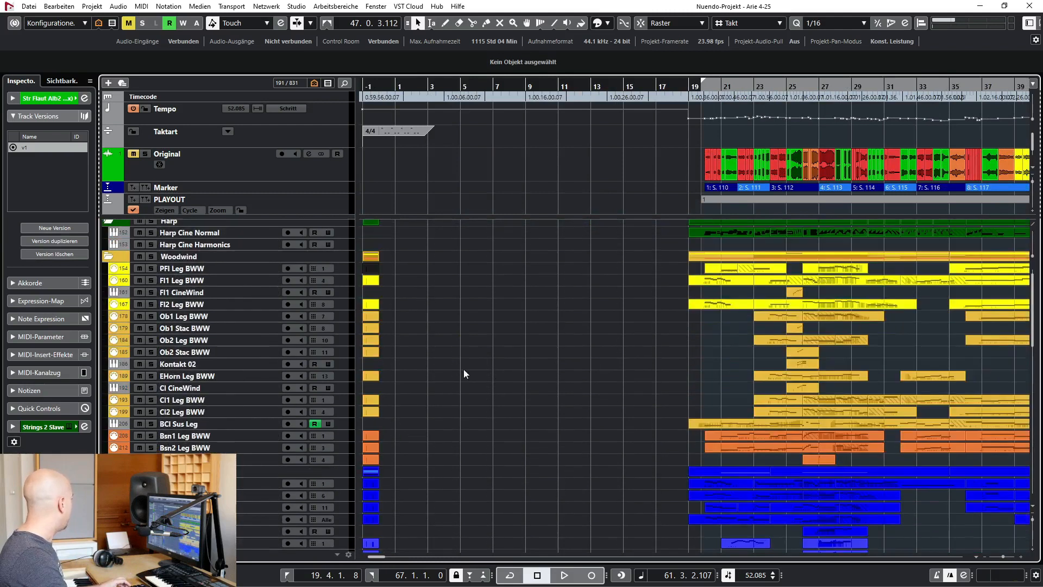
left_click(150, 257)
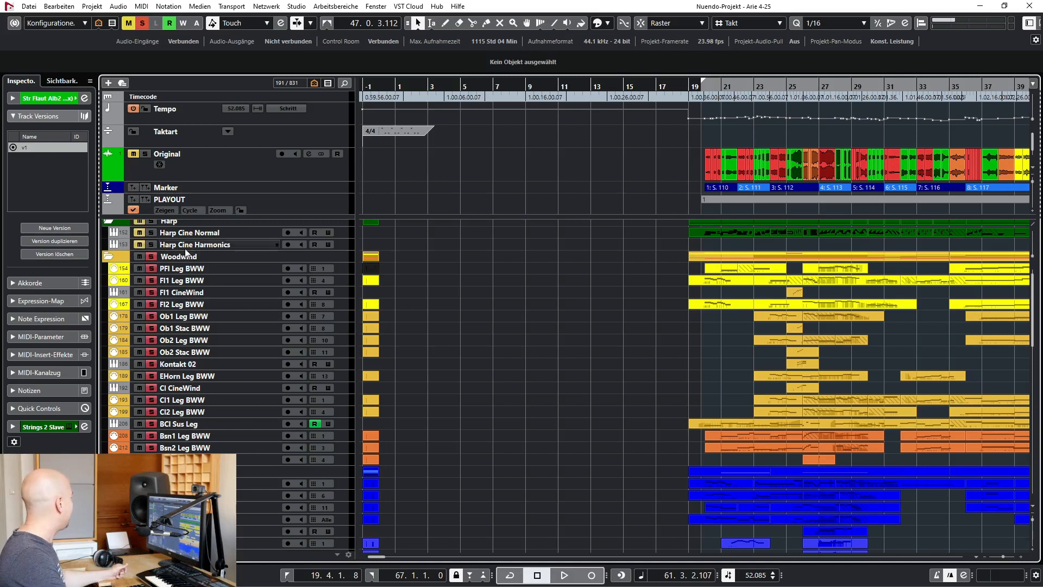
Select the PFl Leg BWW and Fl1 Leg BWW tracks, switch to the Adobe Reader score and examine the parts at rehearsal mark 42
left_click(189, 272)
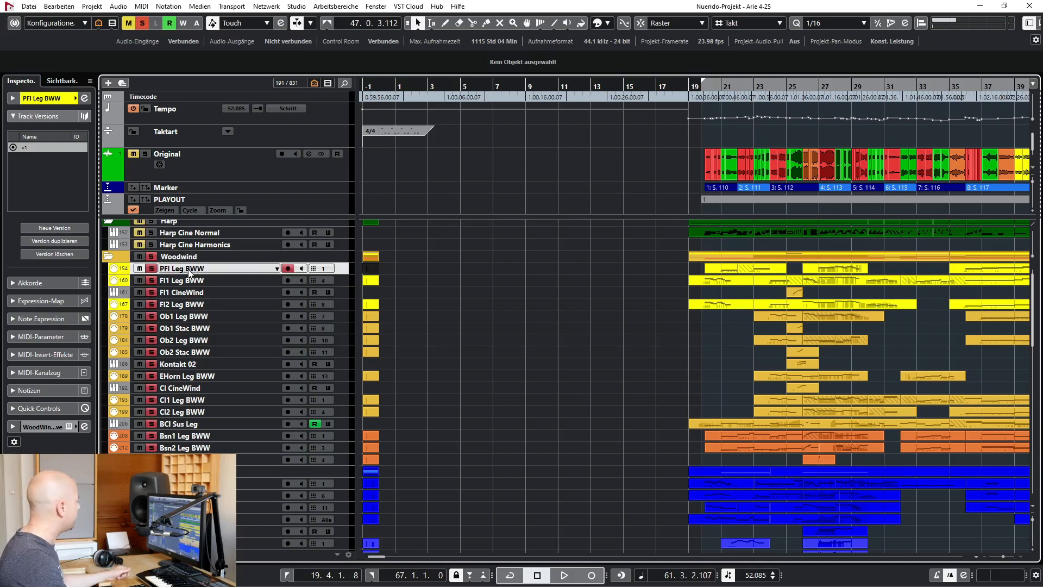
left_click(200, 282)
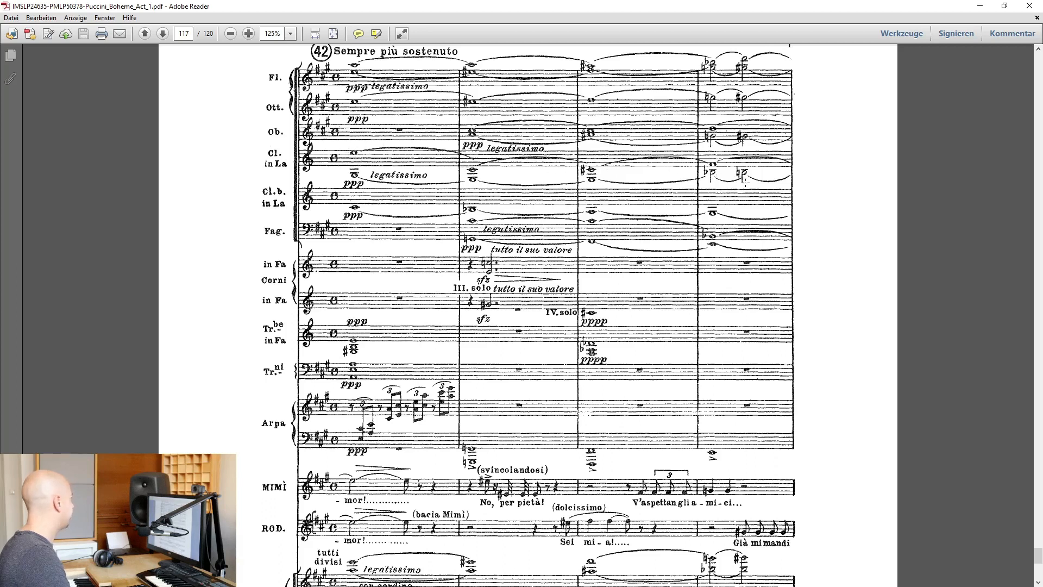
scroll(438, 144, "up", 2)
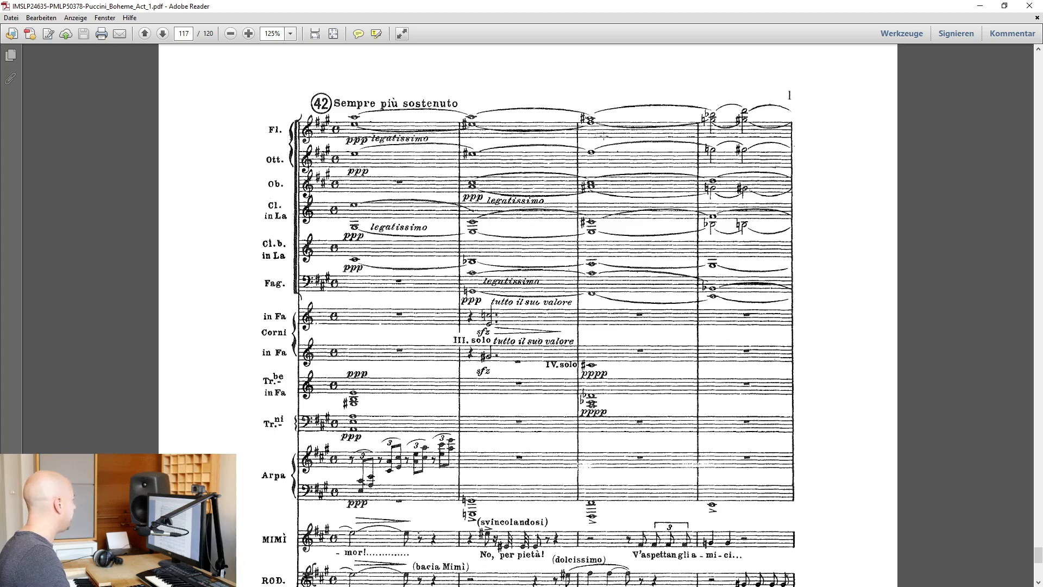
scroll(527, 305, "down", 7)
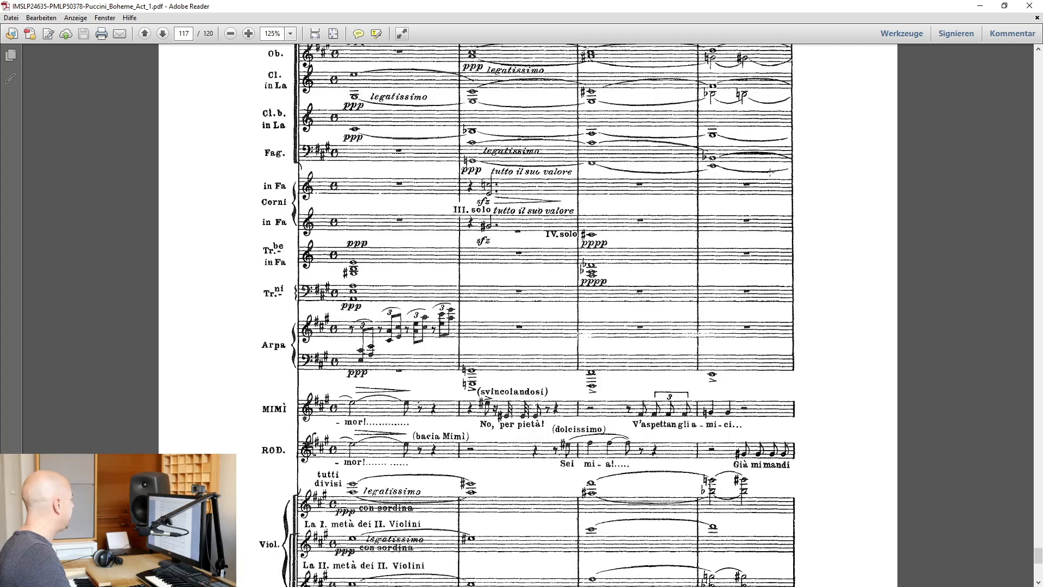
scroll(527, 304, "up", 6)
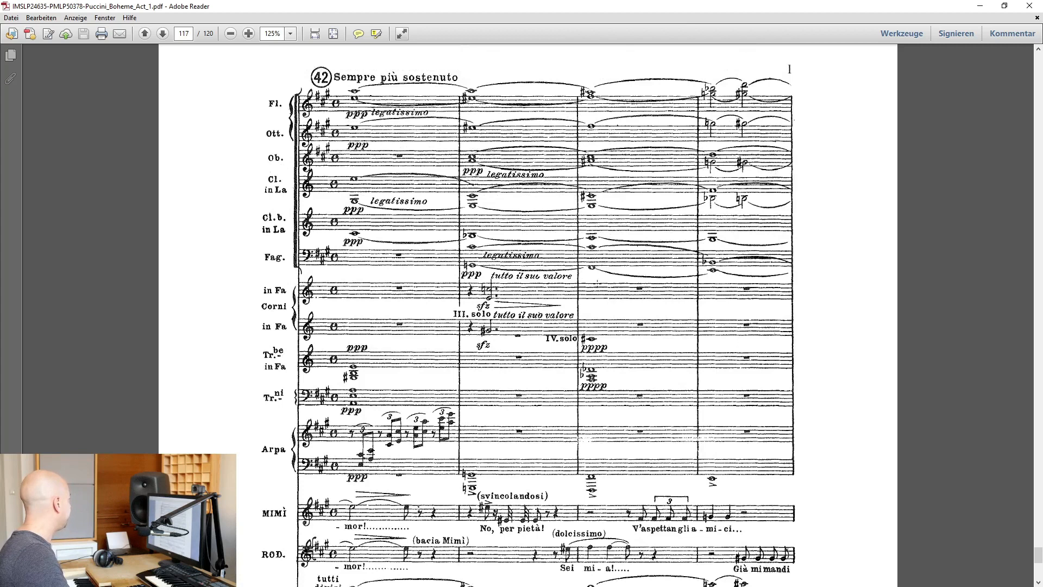
scroll(401, 217, "down", 5)
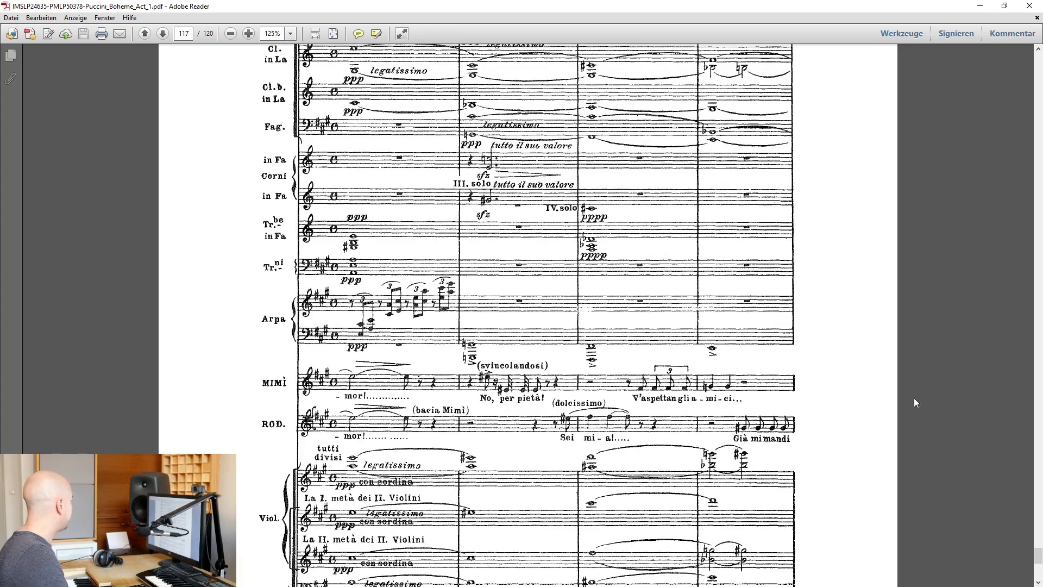
scroll(458, 439, "down", 6)
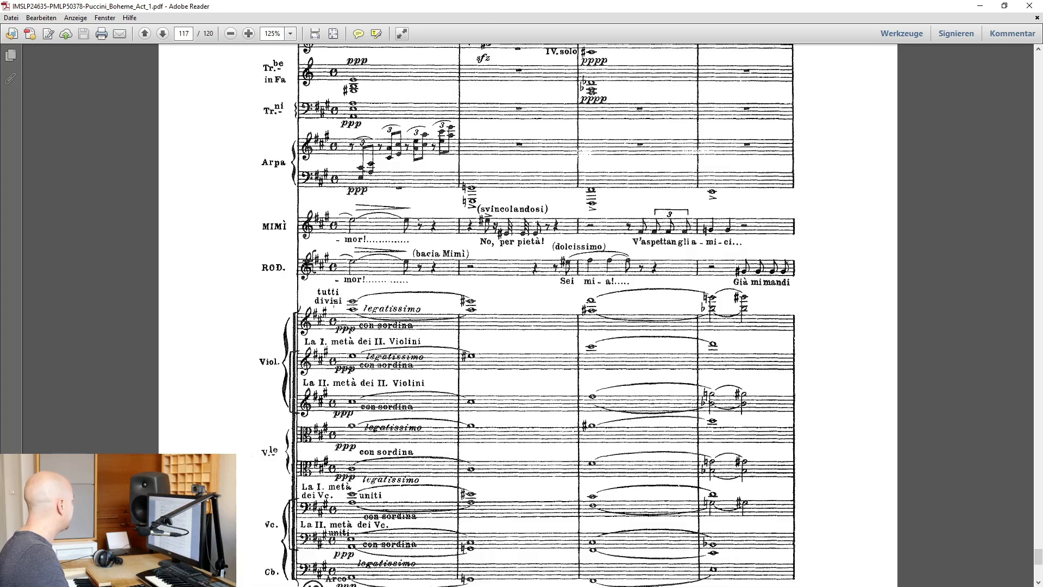
scroll(374, 302, "down", 16)
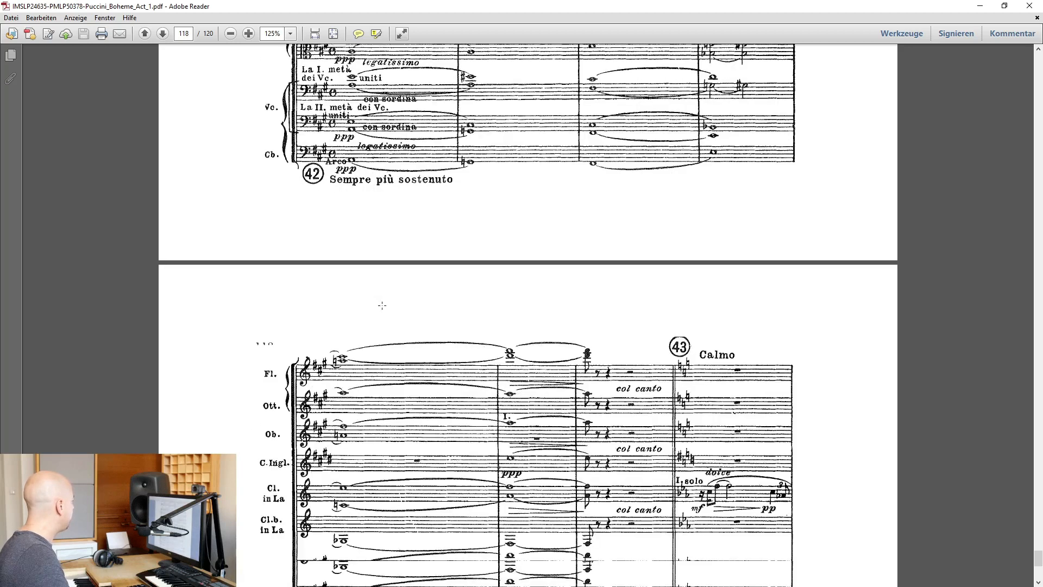
Examine the woodwind staves in the score back from page 118 to page 114, and return to the Nuendo project
scroll(662, 327, "up", 1)
scroll(662, 328, "up", 20)
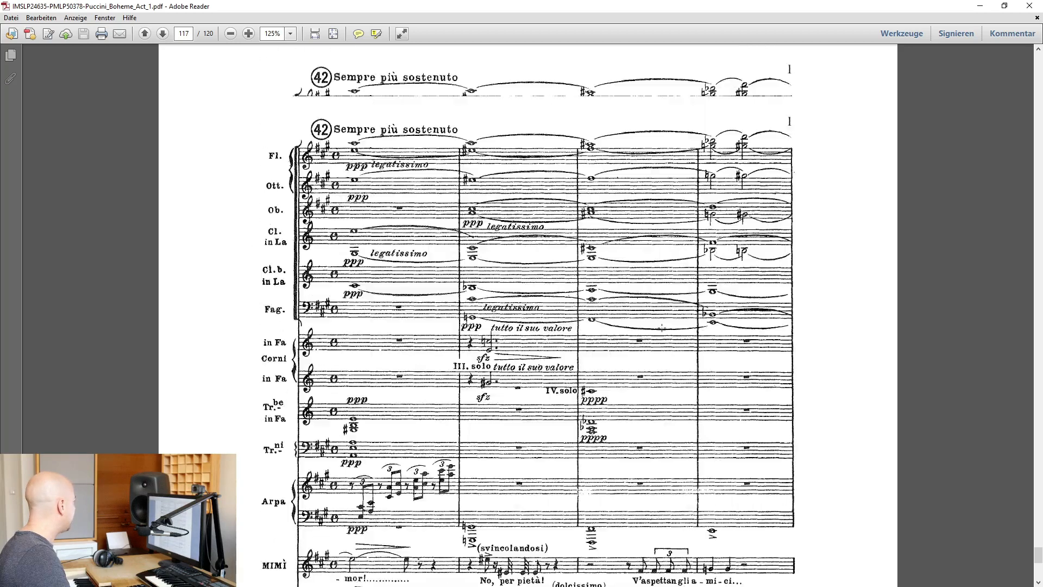
scroll(661, 328, "up", 18)
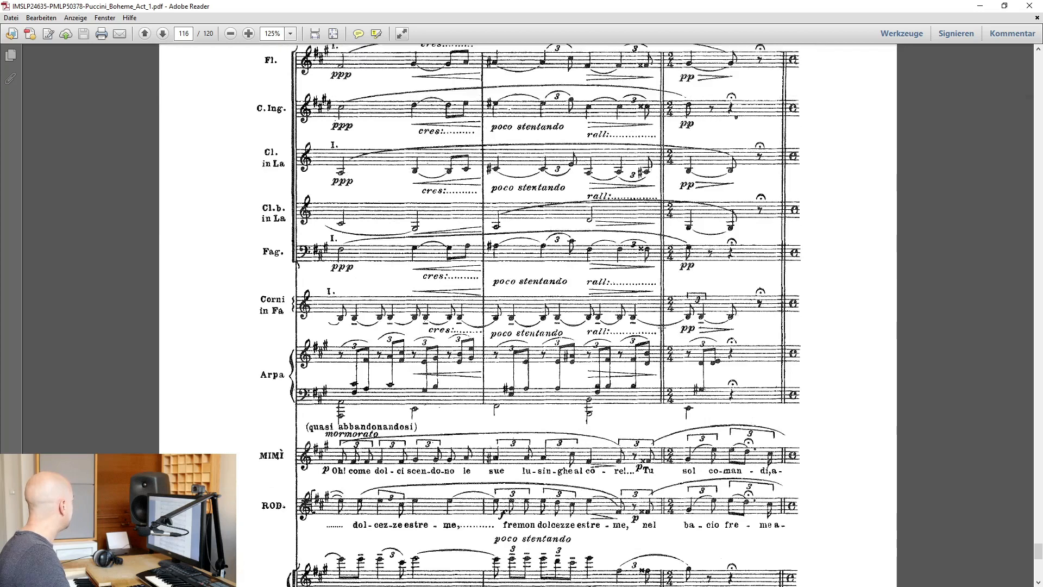
scroll(660, 328, "up", 20)
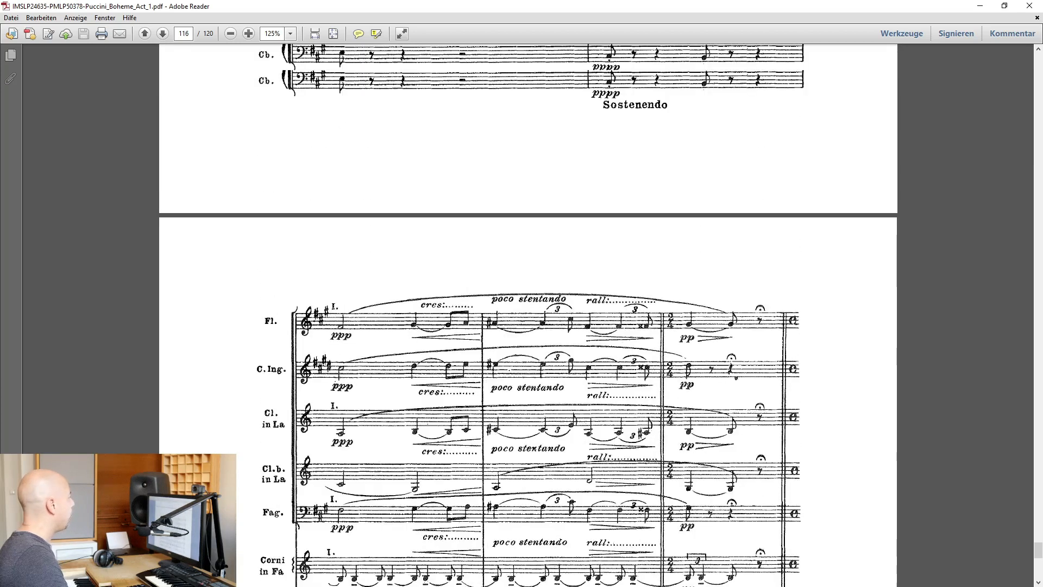
scroll(662, 328, "up", 16)
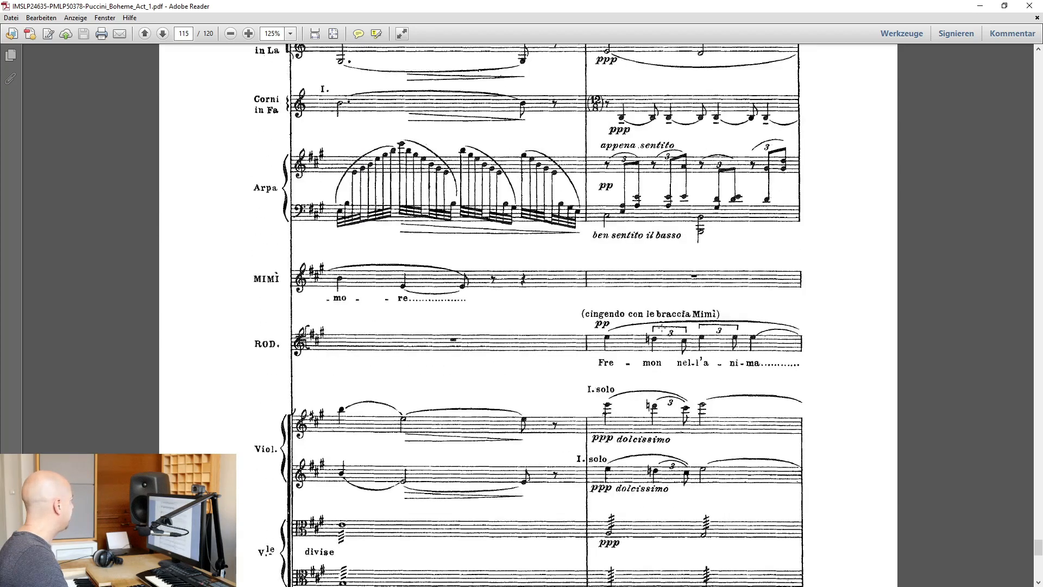
scroll(662, 327, "up", 1)
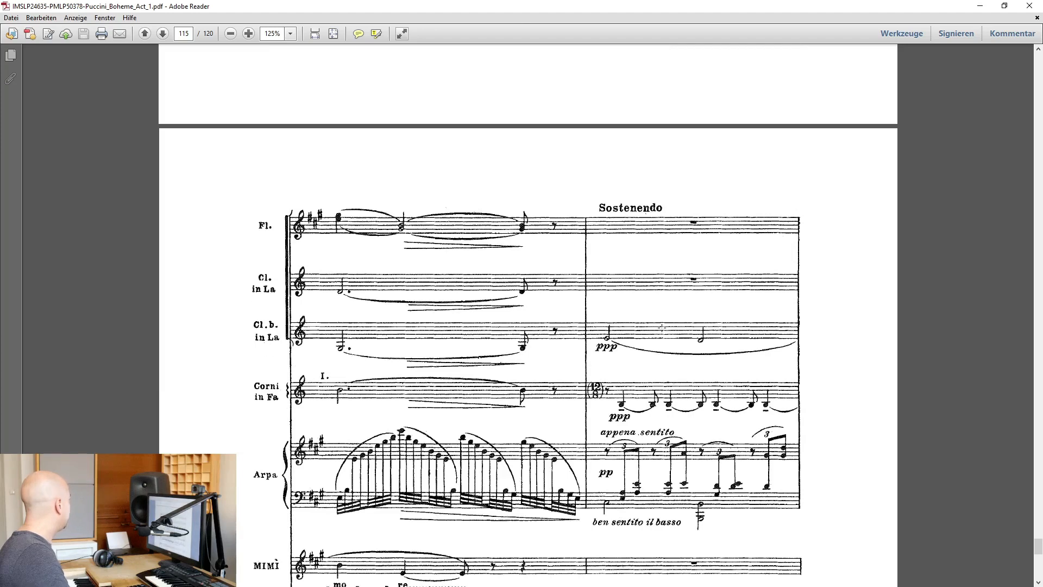
scroll(662, 328, "up", 20)
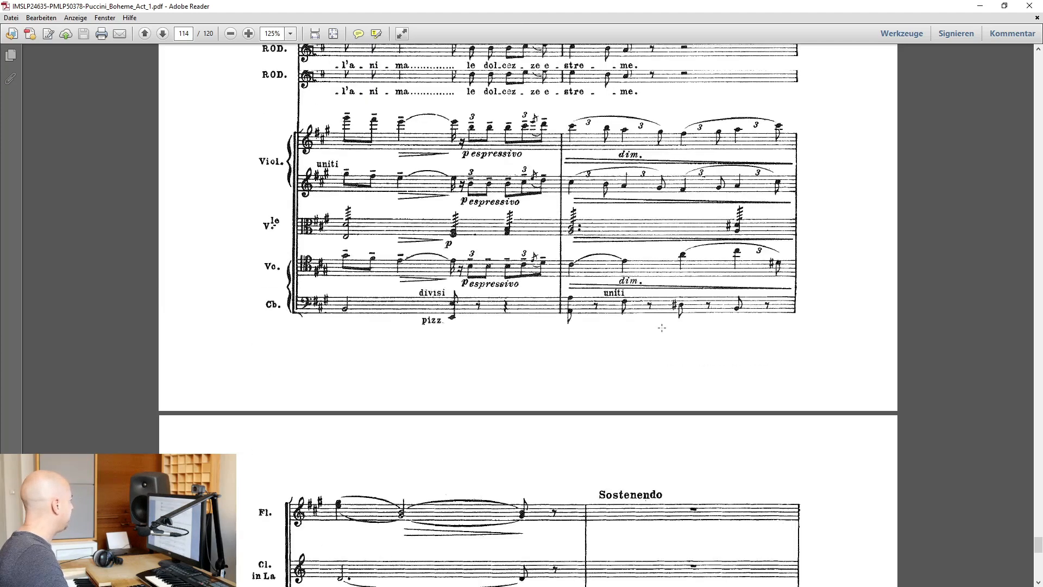
scroll(603, 306, "up", 9)
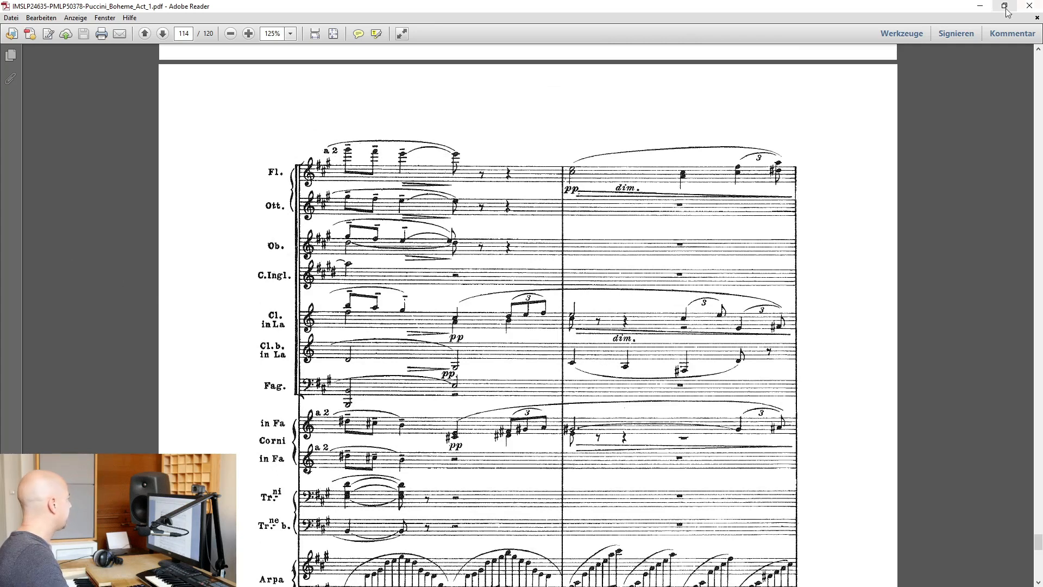
left_click(980, 6)
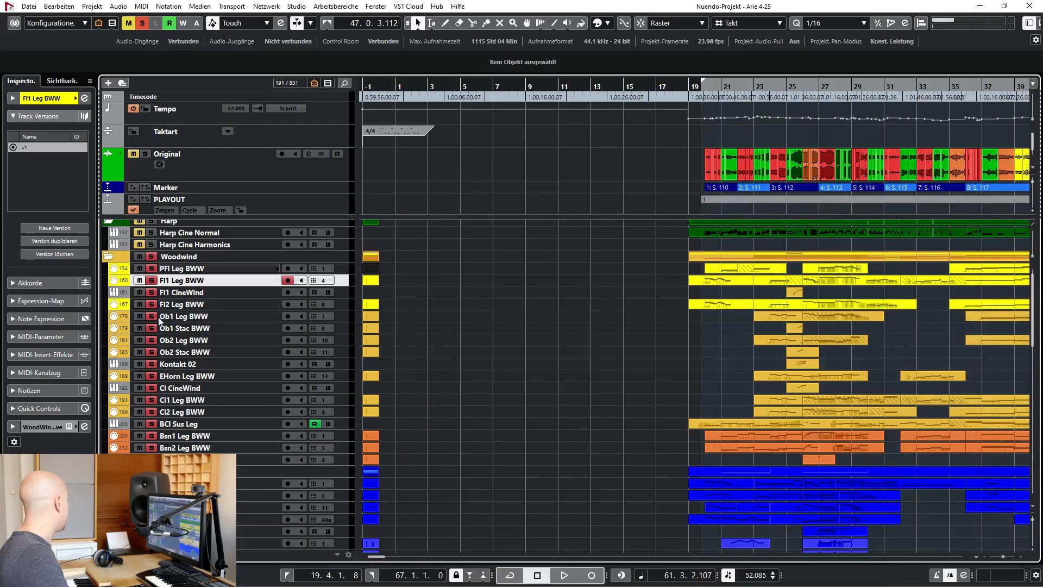
Select the Fl1 Leg BWW track, play the soloed woodwinds from bar 20 and stop in bar 25
left_click(199, 320)
left_click(202, 280)
key("KP_1")
key("space")
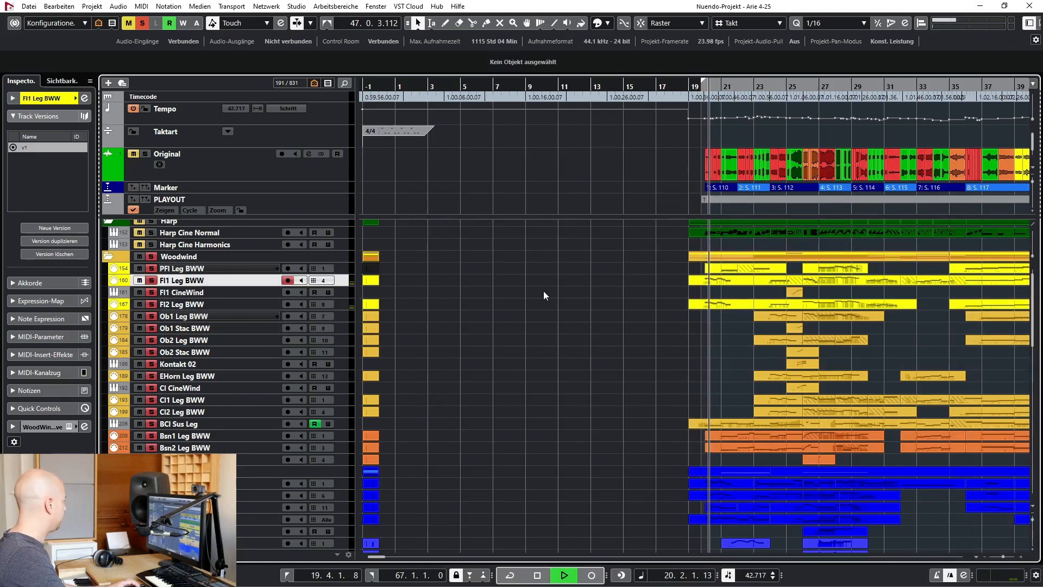
scroll(539, 304, "right", 4)
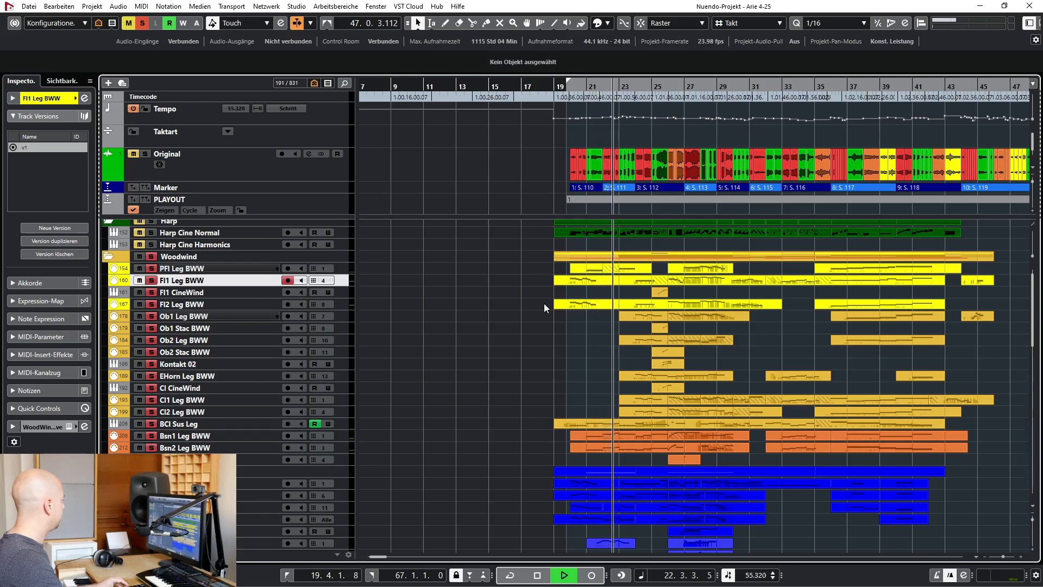
scroll(543, 303, "up", 1)
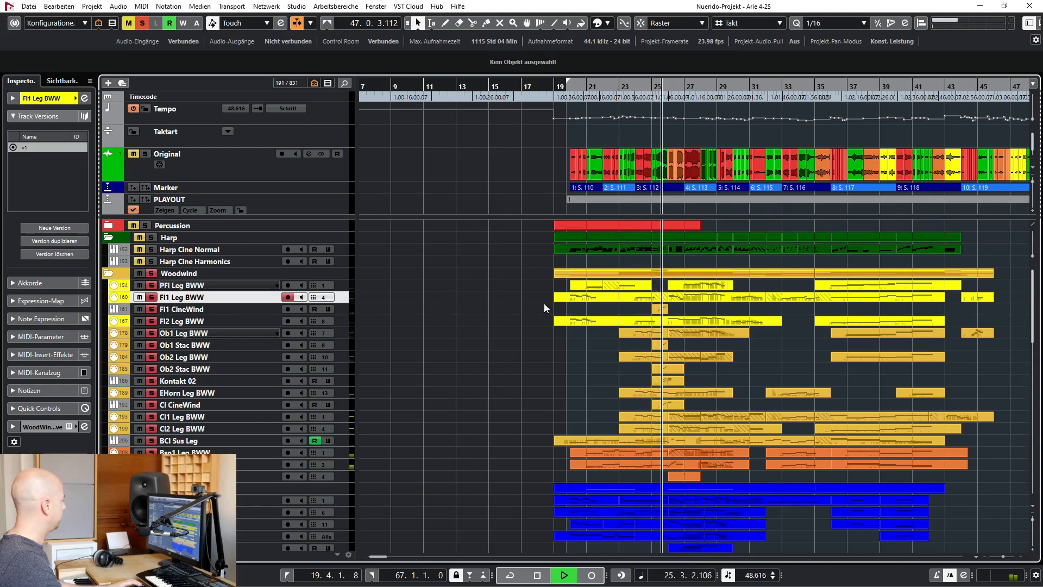
key("space")
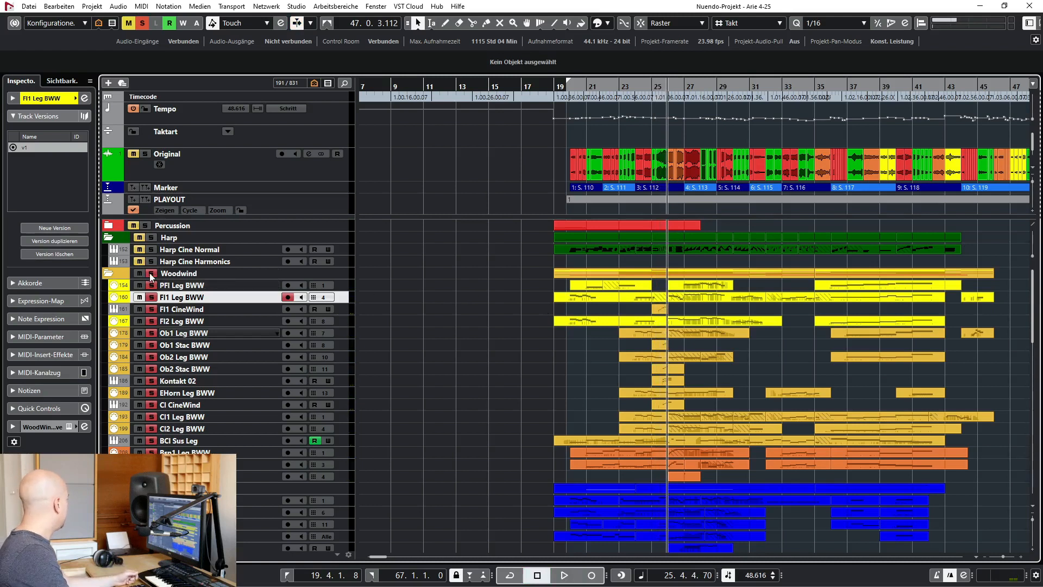
Unsolo the Woodwind folder, inspect the CineWinds flute instrument on the Fl1 CineWind track and close its window
left_click(207, 308)
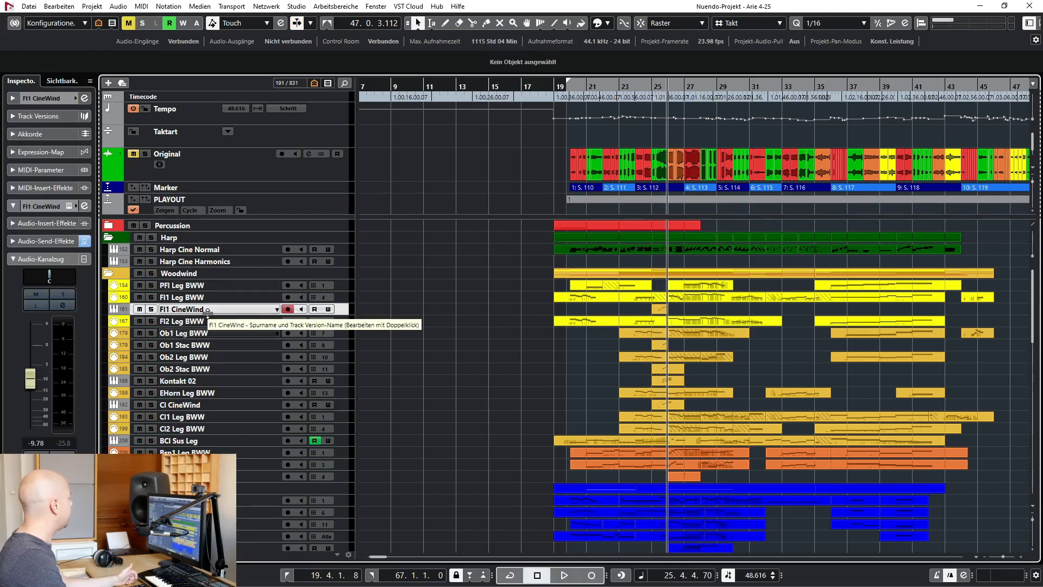
left_click(69, 206)
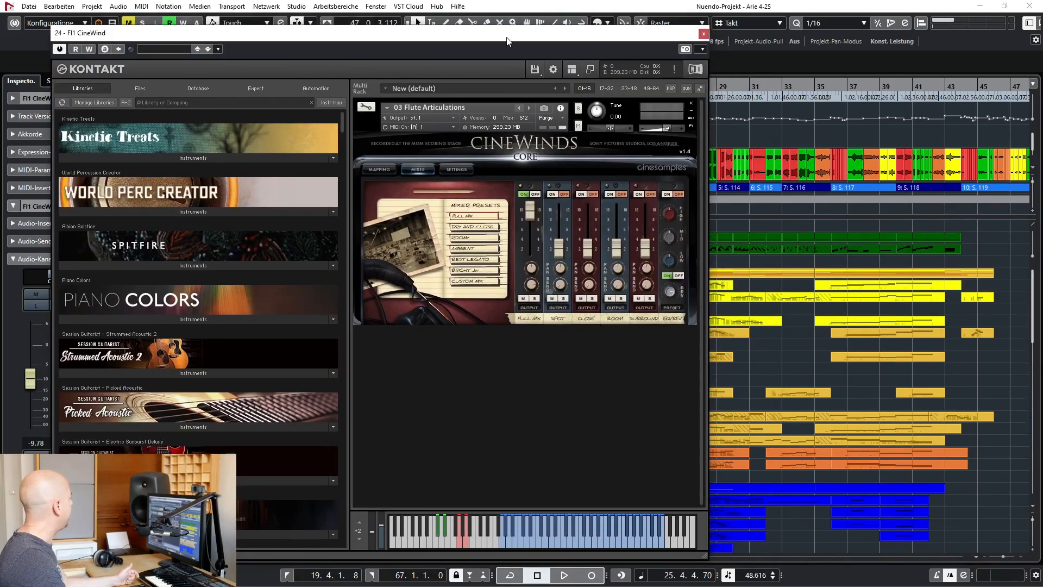
left_click_drag(507, 40, 486, 48)
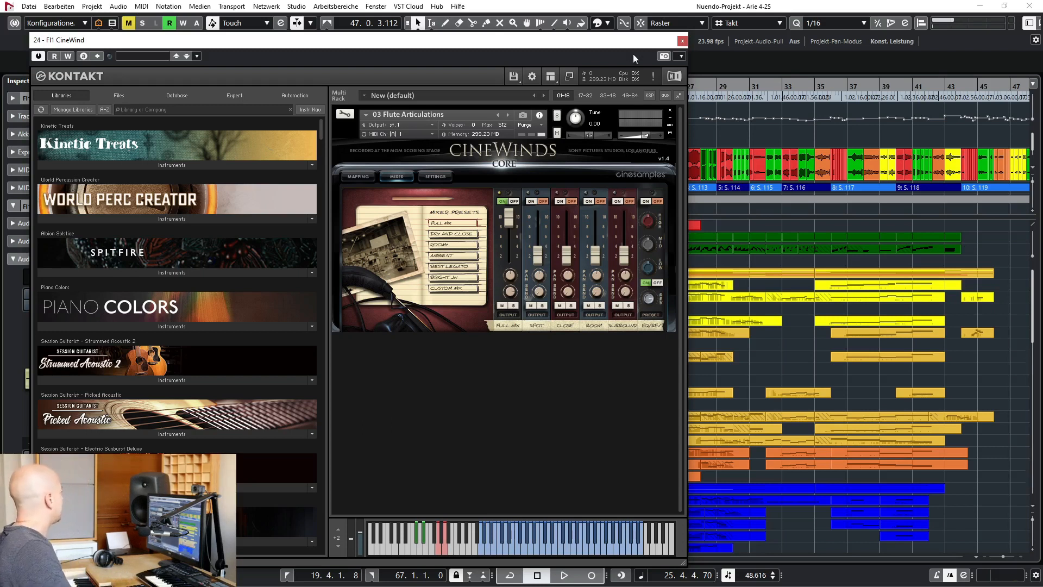
left_click(682, 41)
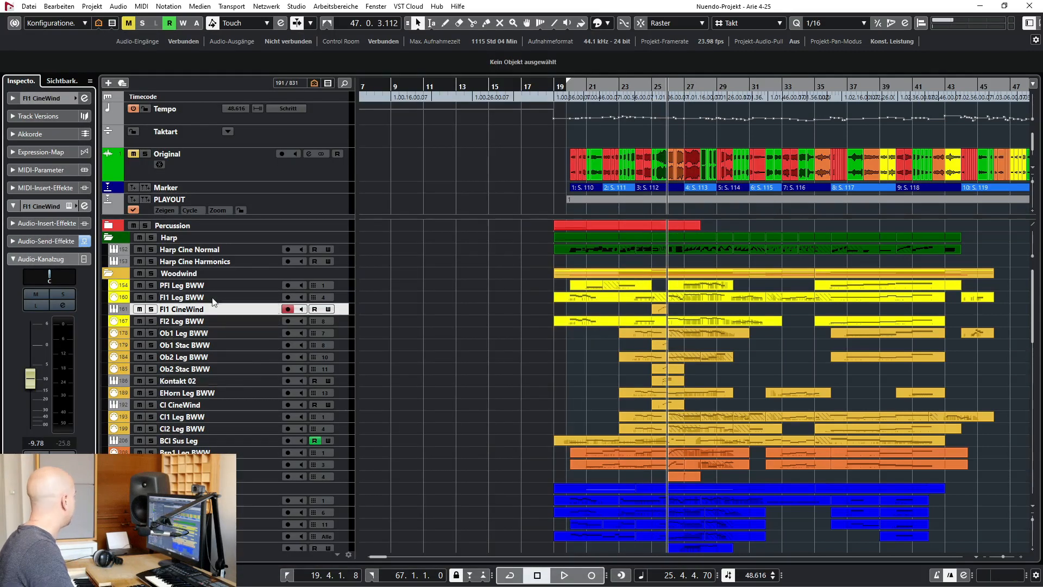
Compare the Fl1 Leg BWW and Fl1 CineWind flute tracks by selecting one after the other
left_click(192, 297)
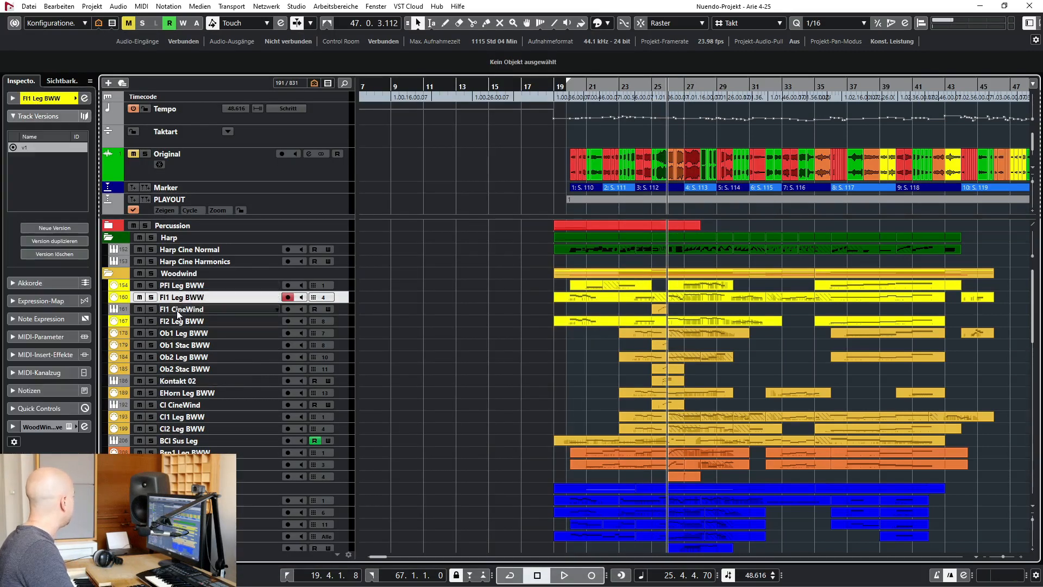
left_click(211, 307)
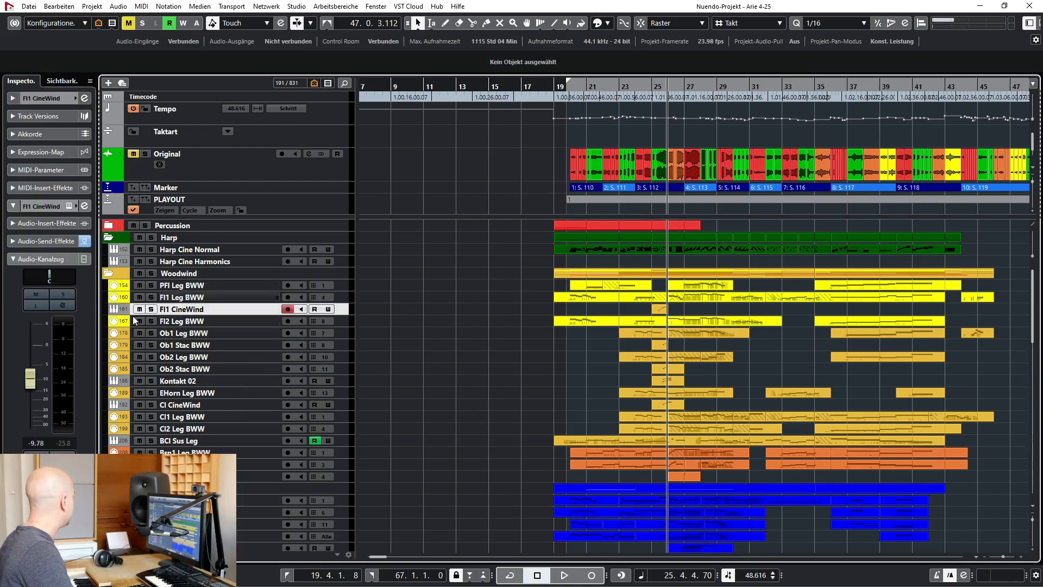
left_click(204, 392)
Show all tracks of the project and select the Harp Norm SSP track in the Harp folder
left_click(113, 24)
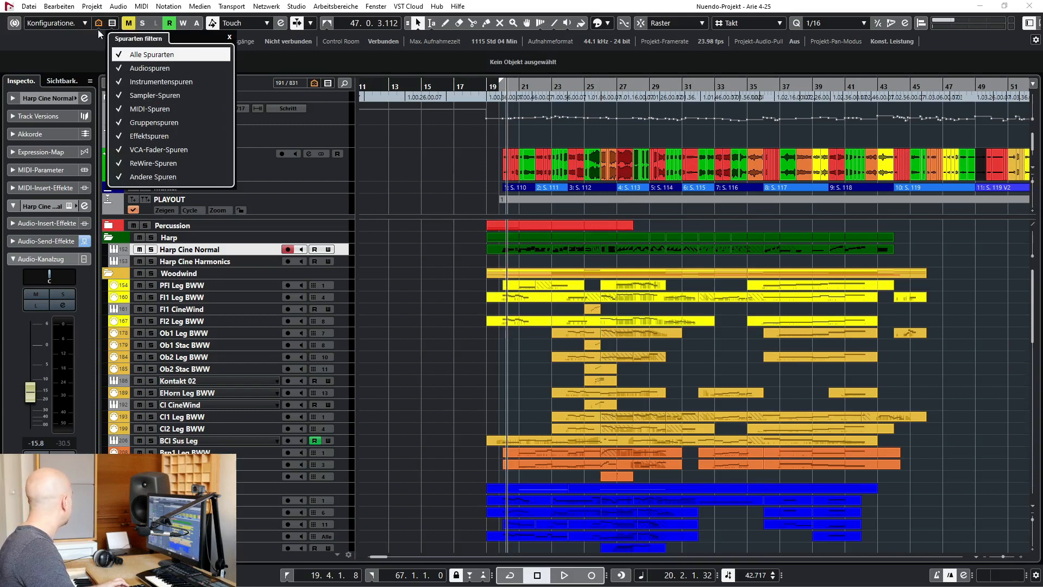
left_click(98, 25)
left_click(99, 25)
left_click(507, 370)
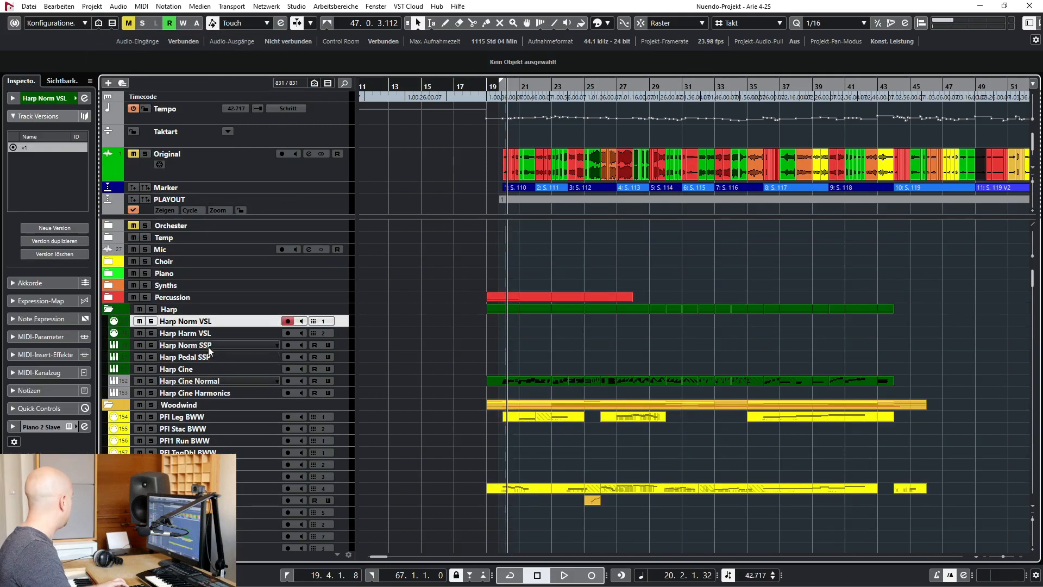
left_click(209, 349)
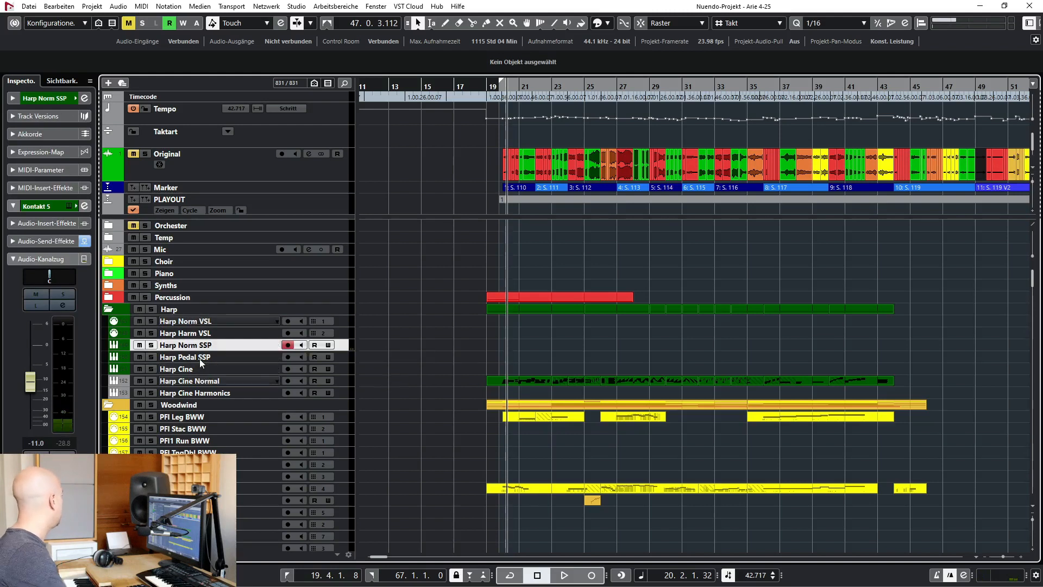
Select the Harp Pedal SSP track, inspect its Harp_Normal_PEDAL instrument in Kontakt and close the window
left_click(199, 358)
left_click(68, 206)
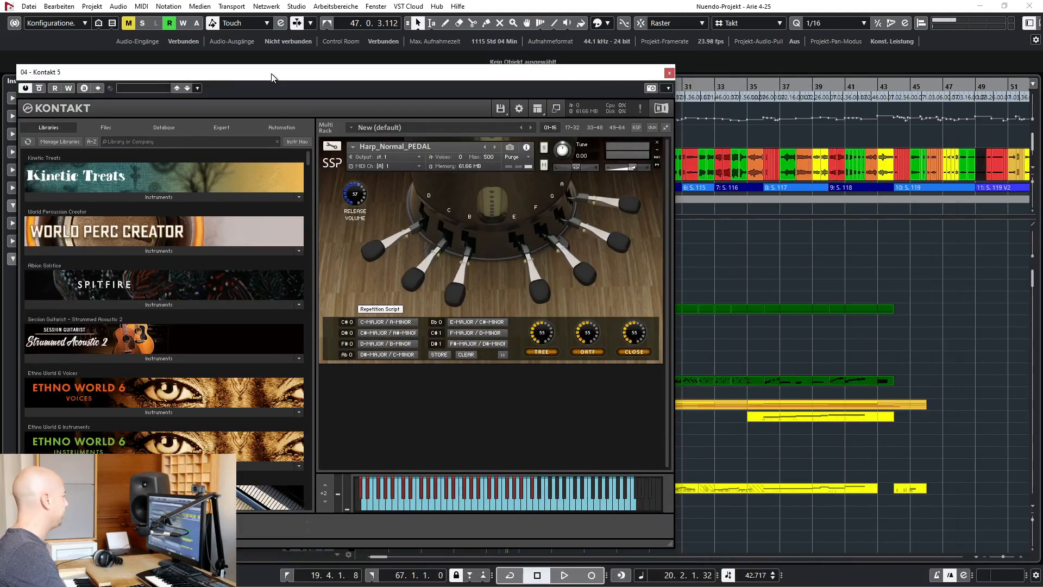
left_click(670, 73)
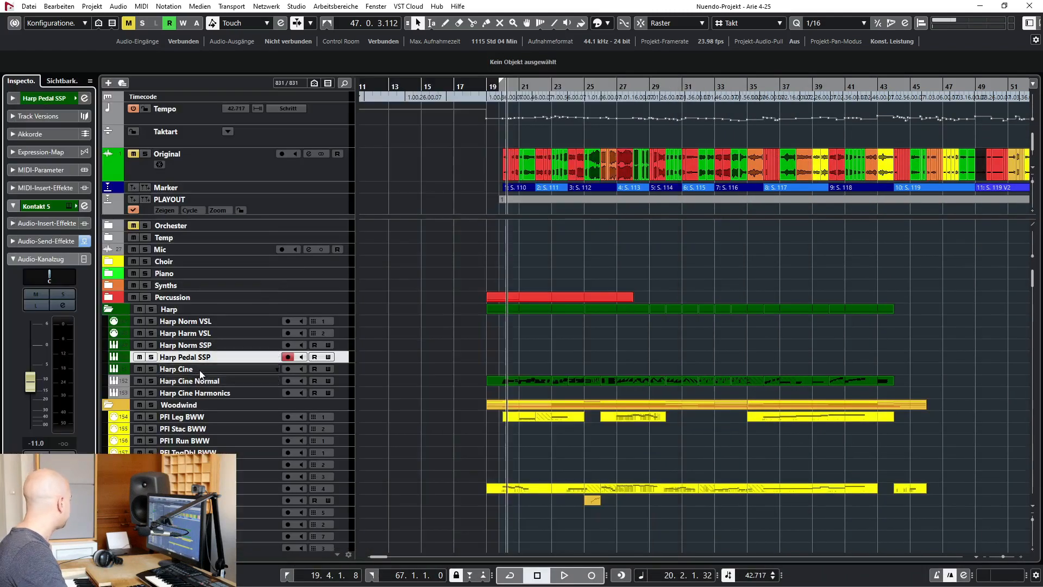
Select the Harp Cine track, inspect its CineHarp Pluck instrument in Kontakt and close the window
left_click(196, 370)
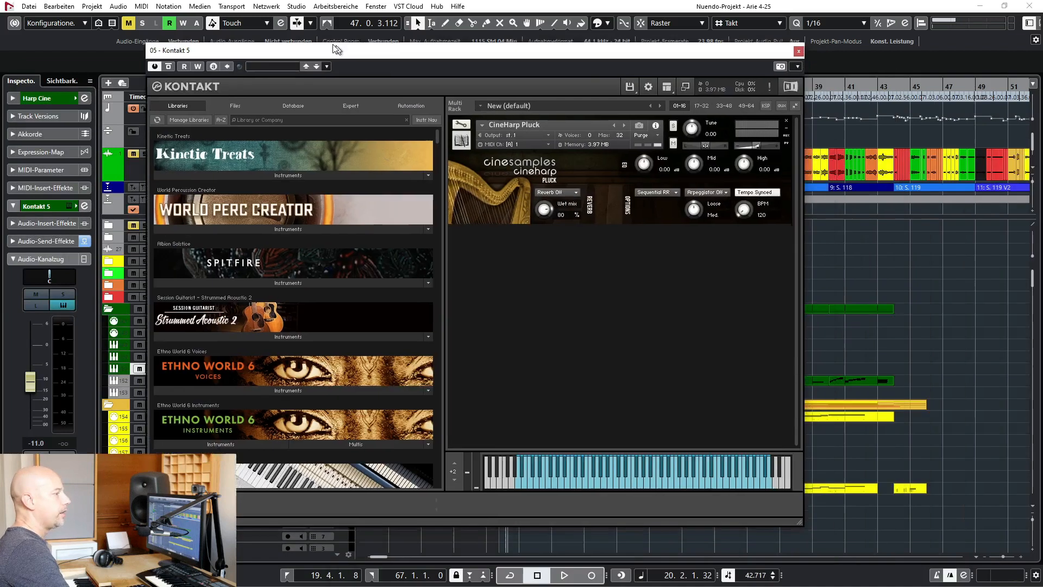
left_click_drag(334, 46, 305, 40)
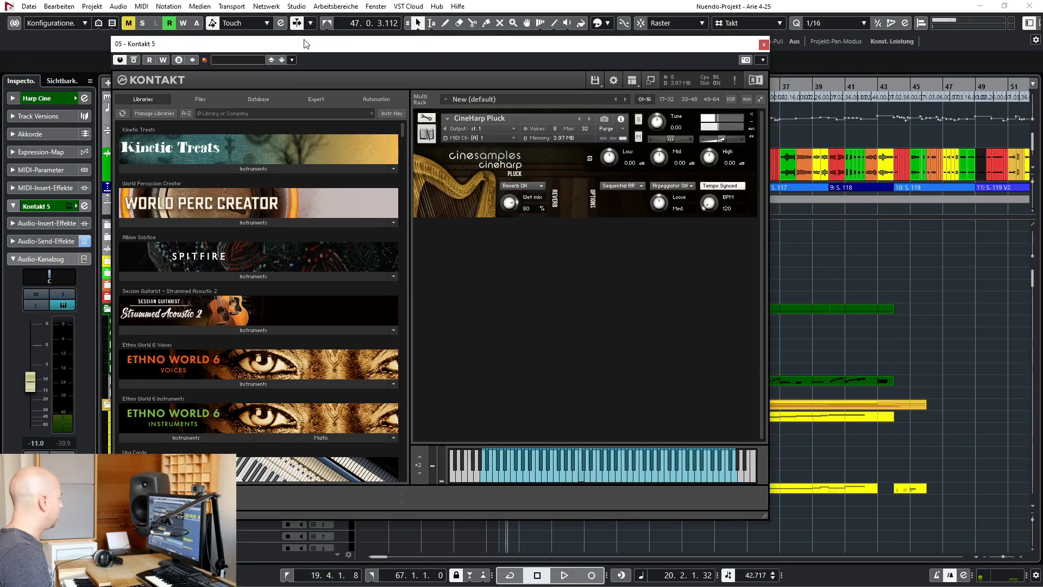
left_click(764, 46)
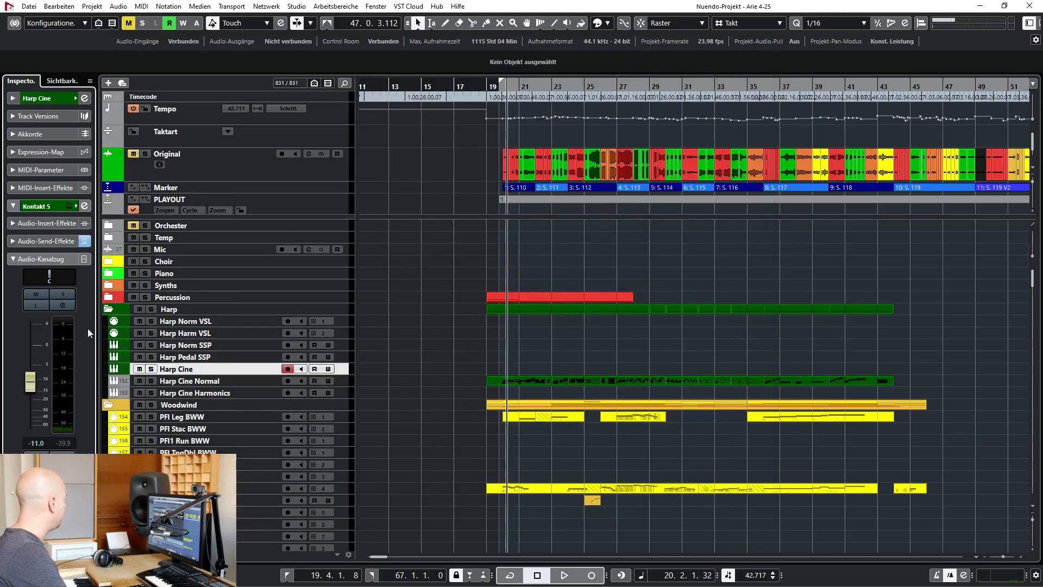
Select the Harp Cine Normal track and open its 01 Concert Harp instrument in Kontakt
left_click(199, 381)
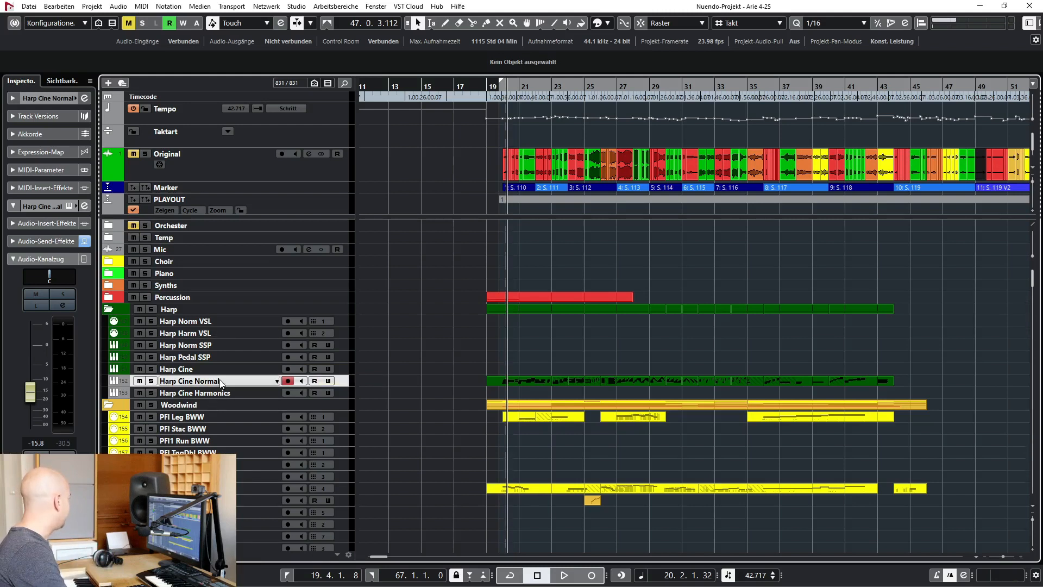
left_click(69, 206)
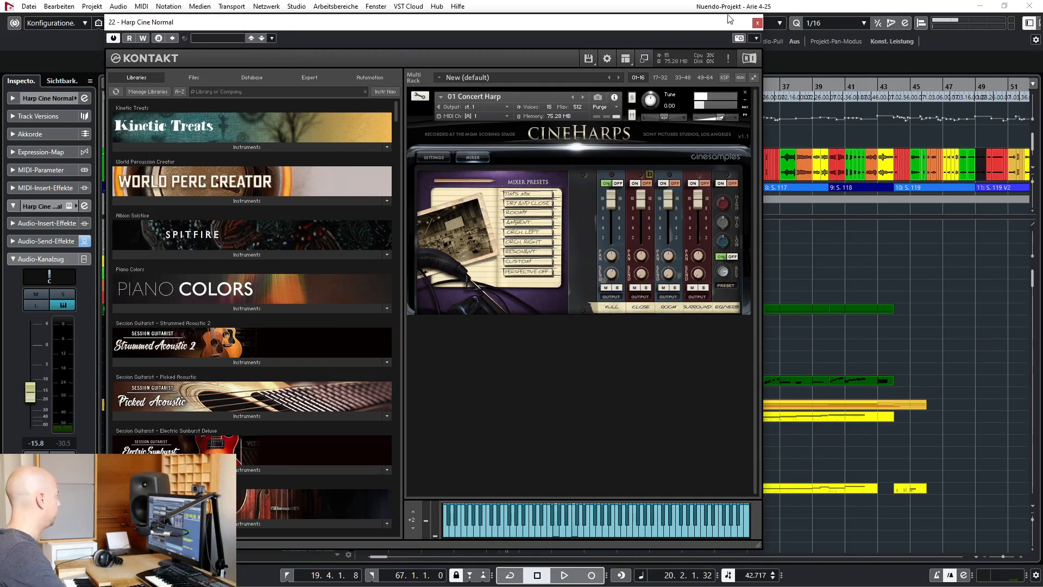
Close the harp instrument's Kontakt window and select the Harp Cine Harmonics track
left_click(757, 23)
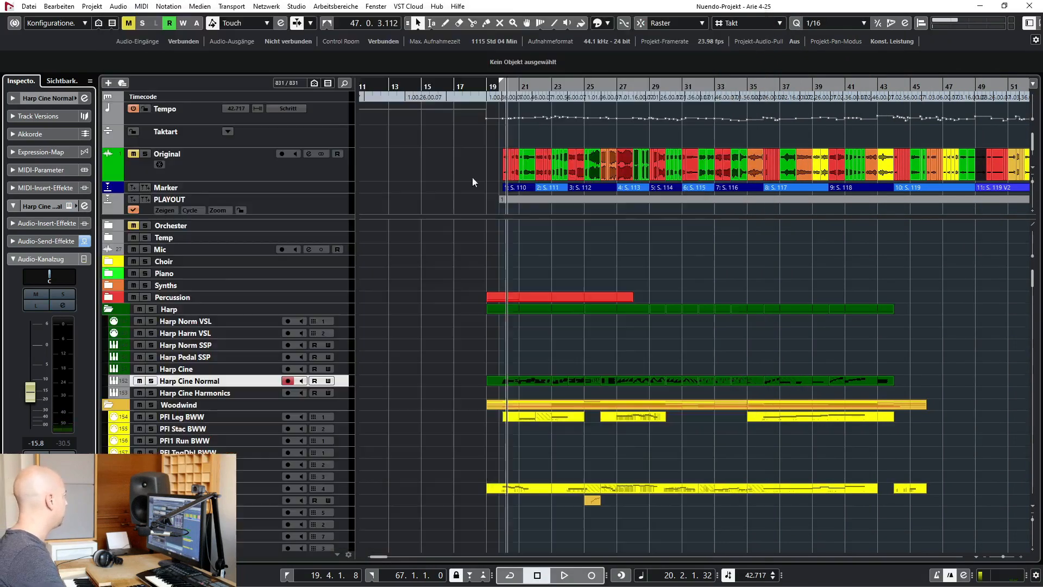
left_click(219, 394)
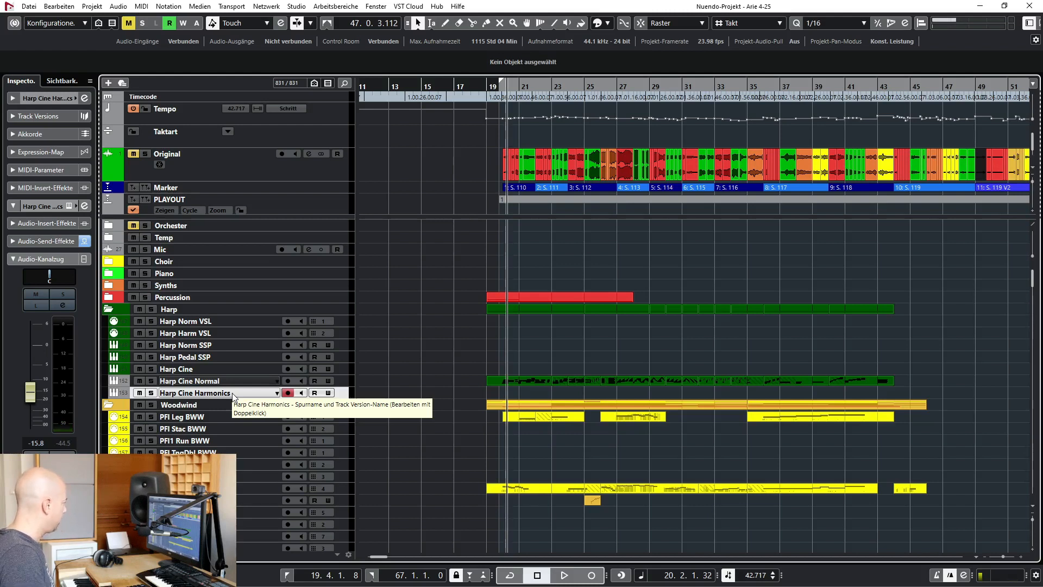
Audition the soloed Harp Cine Normal track while viewing its notes in the Key Editor, stop playback and close the editor
left_click_drag(500, 350, 851, 381)
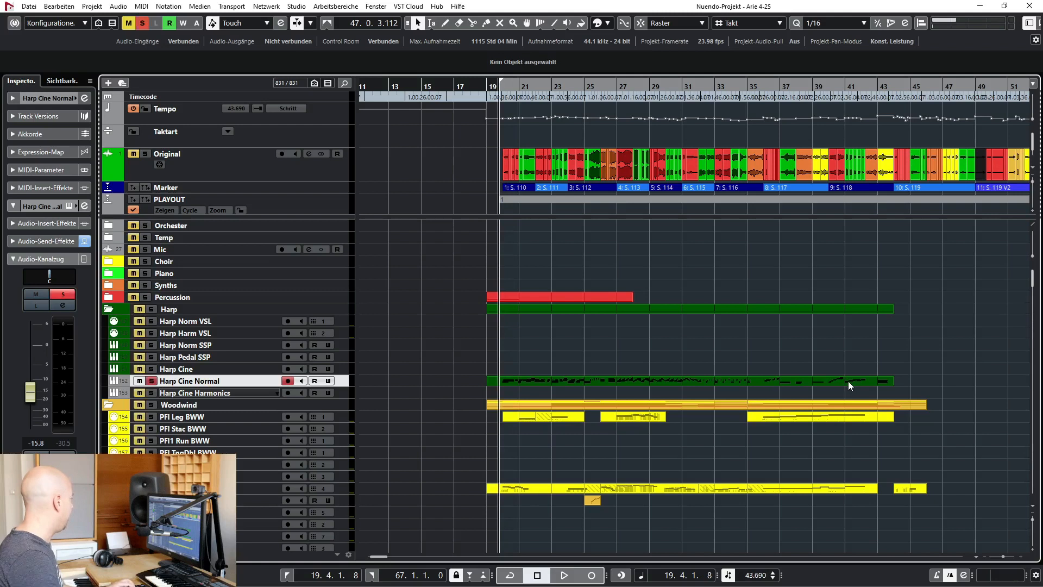
double_click(849, 380)
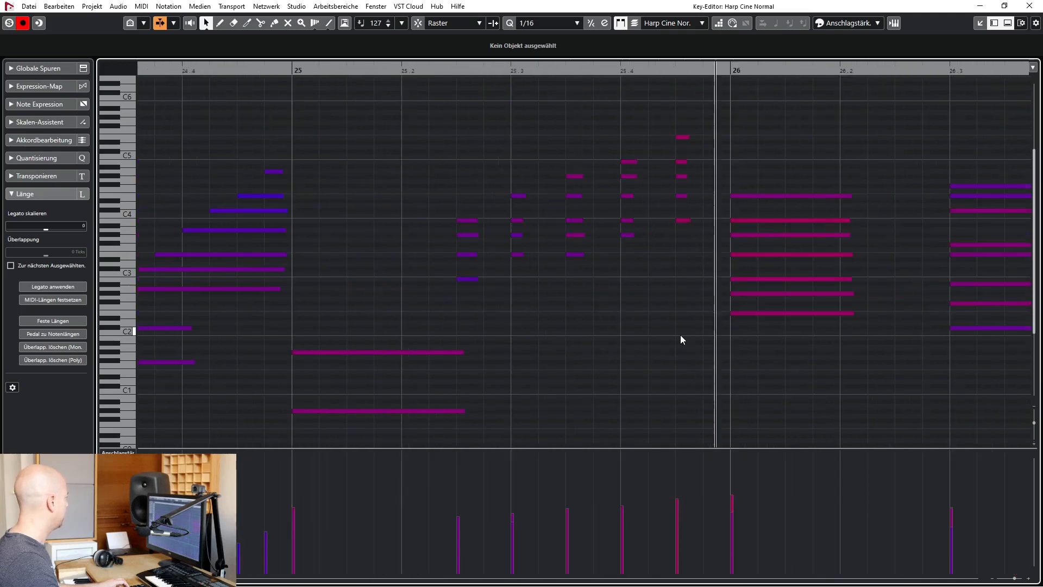
key("space")
left_click(1029, 6)
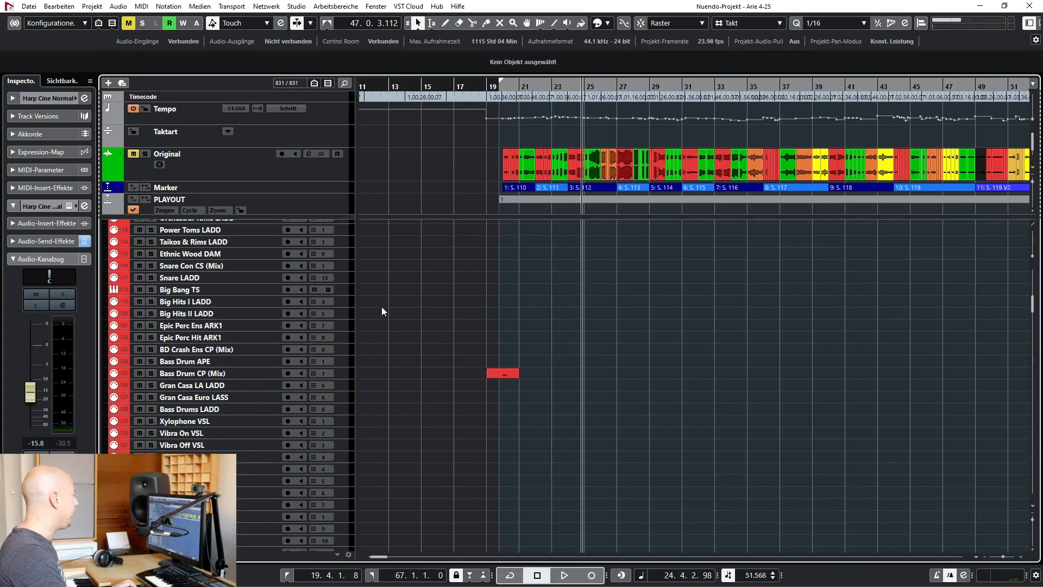
Select the Bass Drum CP (Mix) percussion track and audition it soloed from the start of the cue
scroll(383, 307, "down", 3)
left_click(216, 308)
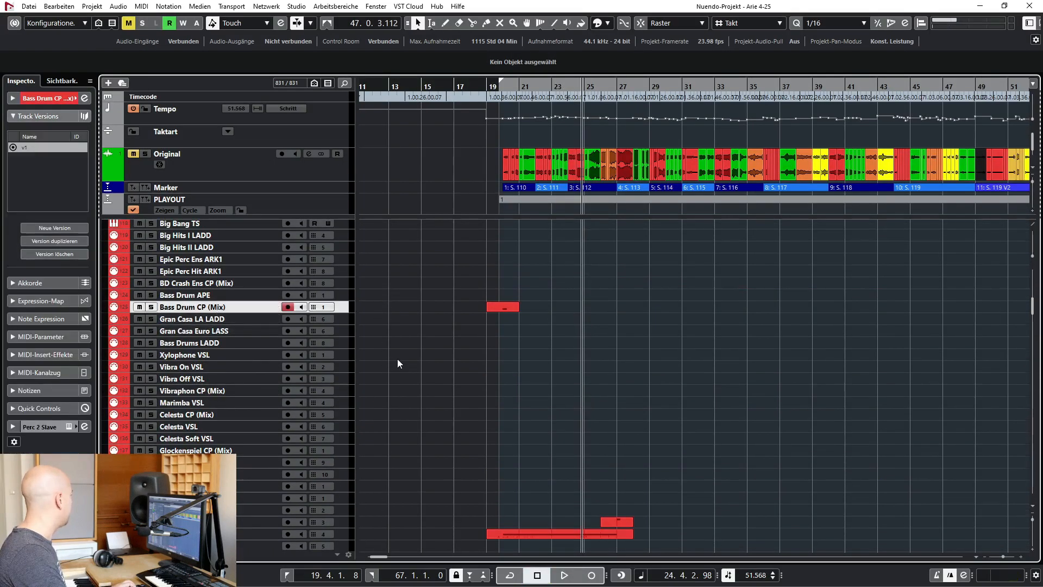
key("s")
key("KP_1")
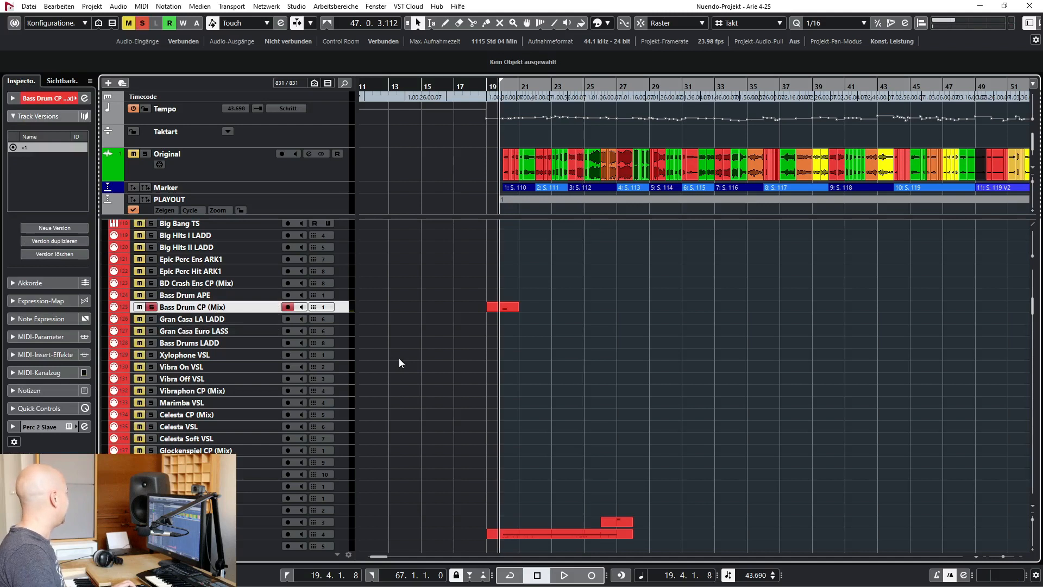
key("space")
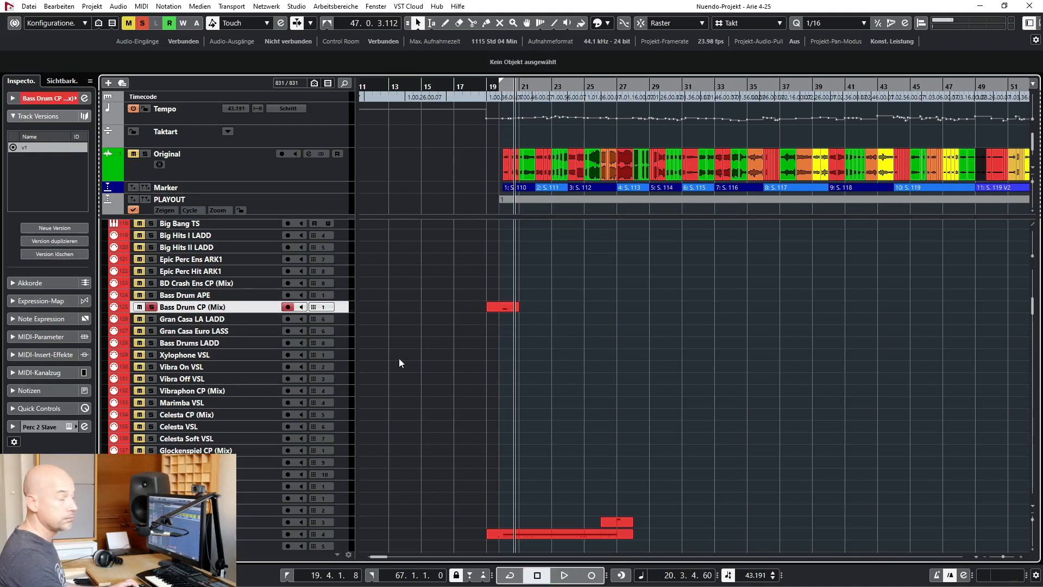
key("space")
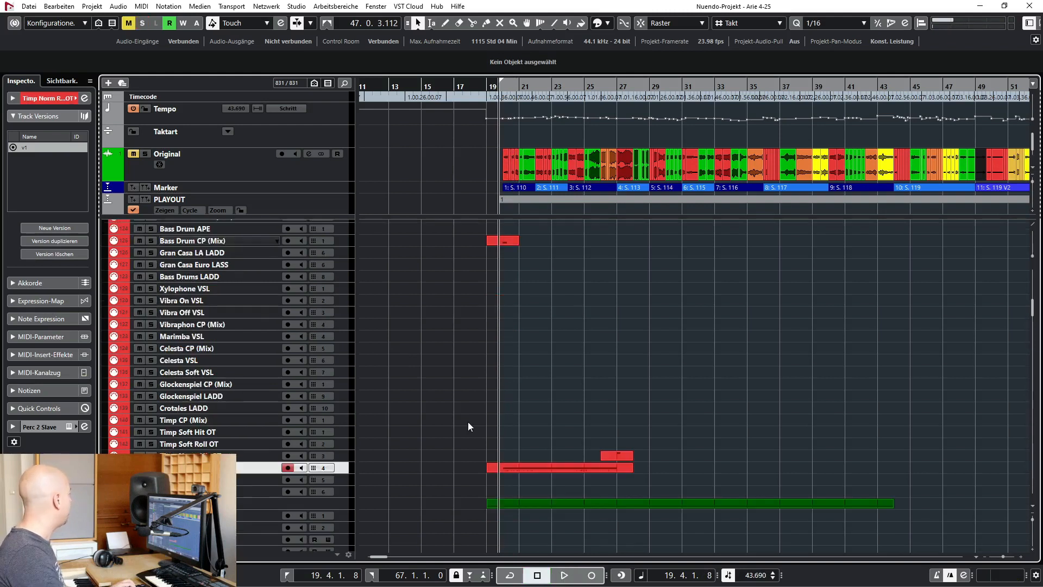
Select the Timp Norm Roll OT track, audition it soloed, stop playback and turn its solo off
scroll(467, 422, "down", 3)
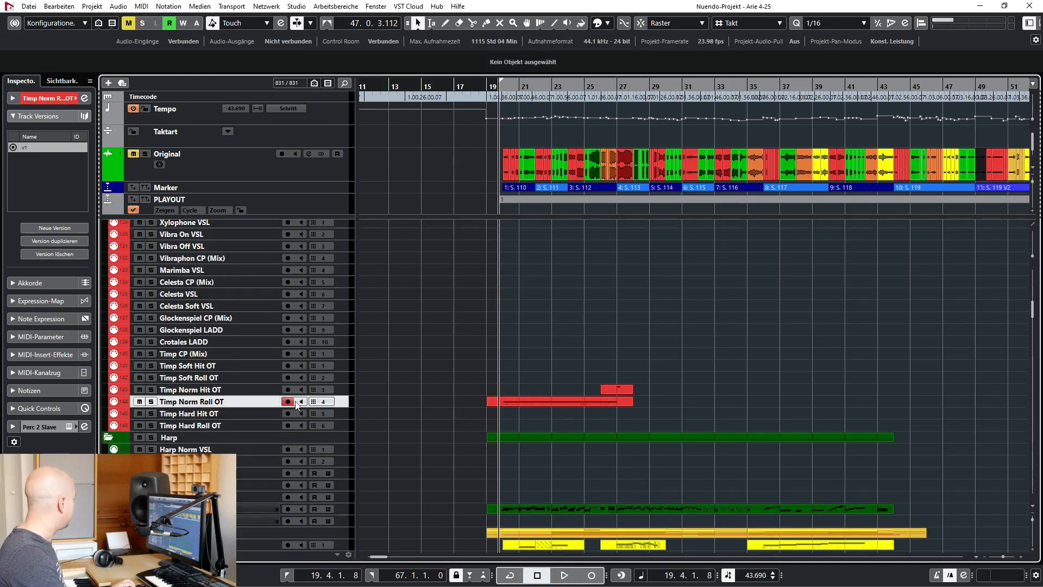
key("s")
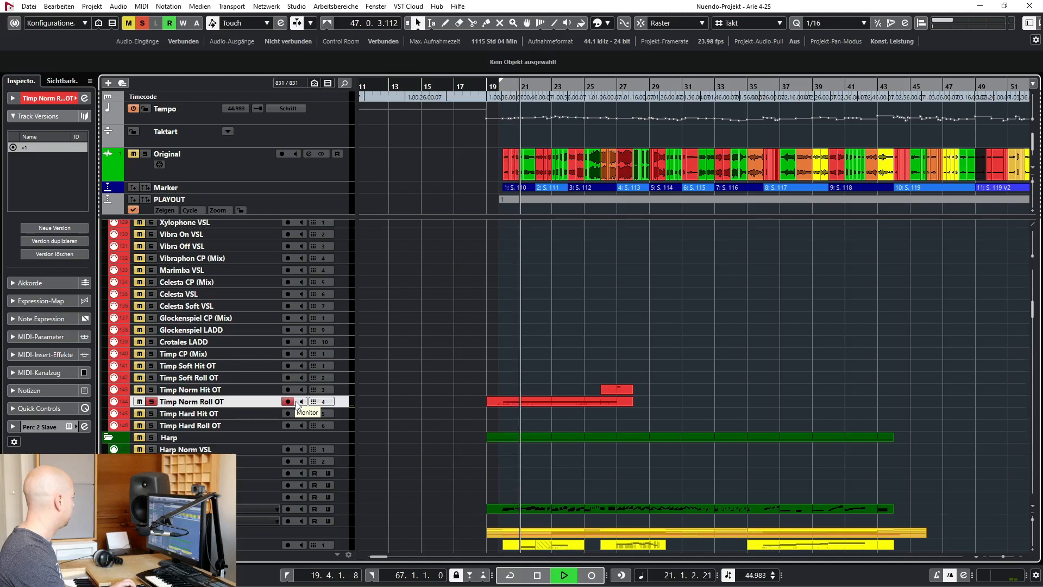
key("space")
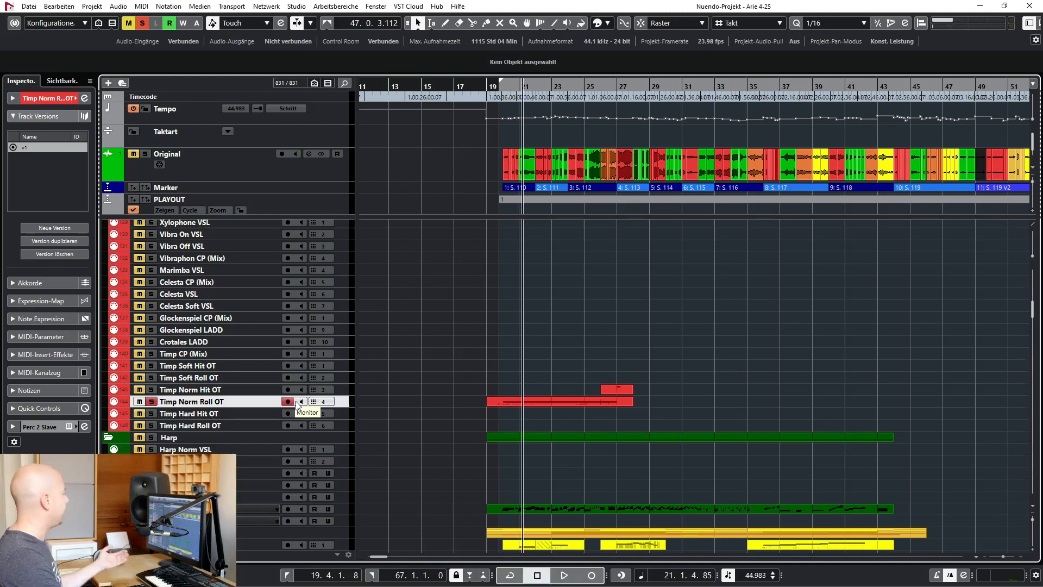
key("s")
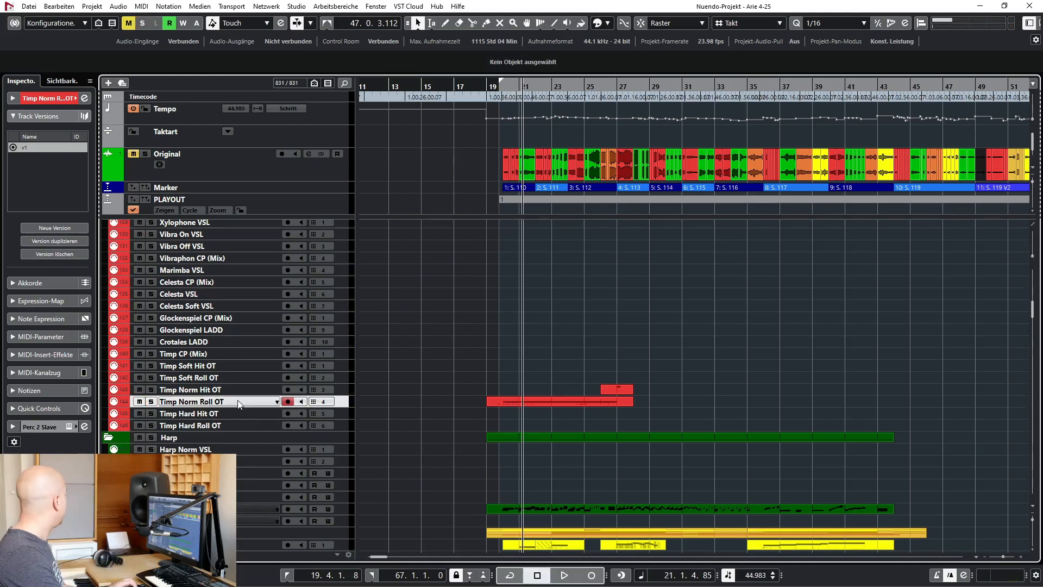
Compare the timpani tracks by selecting Timp Norm Hit OT, Timp CP (Mix), Timp Norm Roll OT and Timp Soft Hit OT
left_click(252, 391)
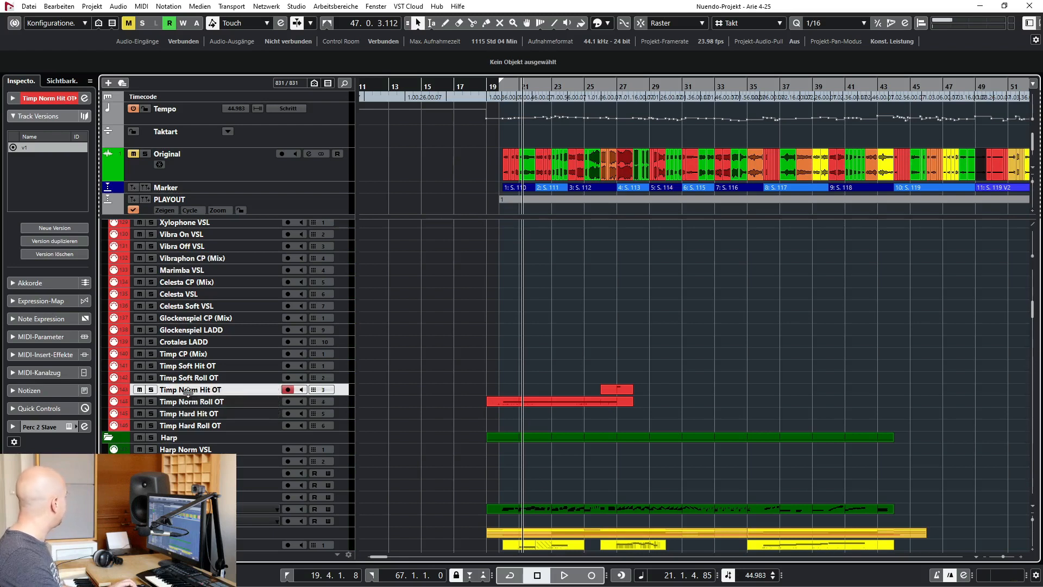
left_click(233, 356)
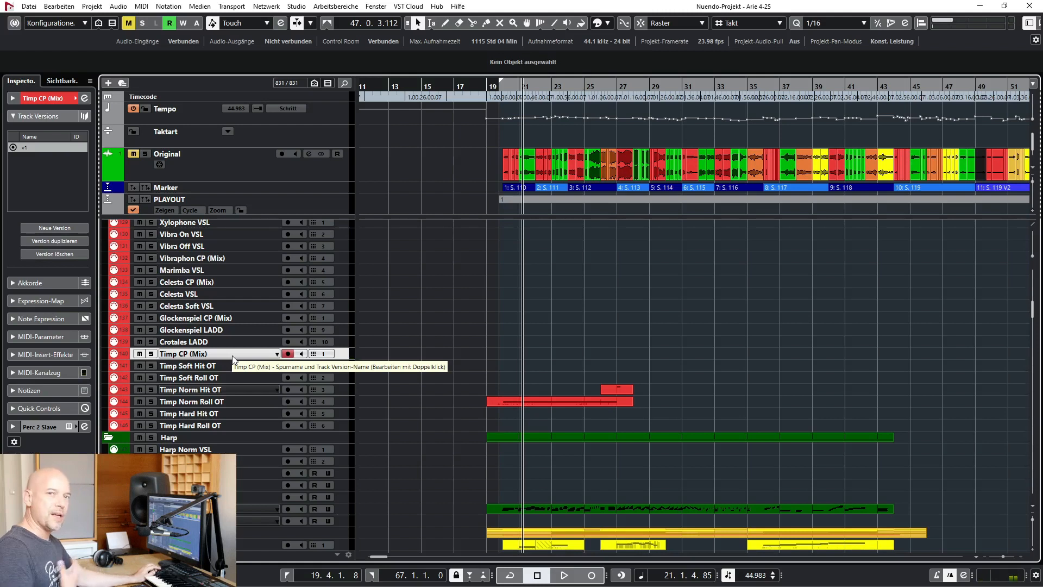
left_click(213, 392)
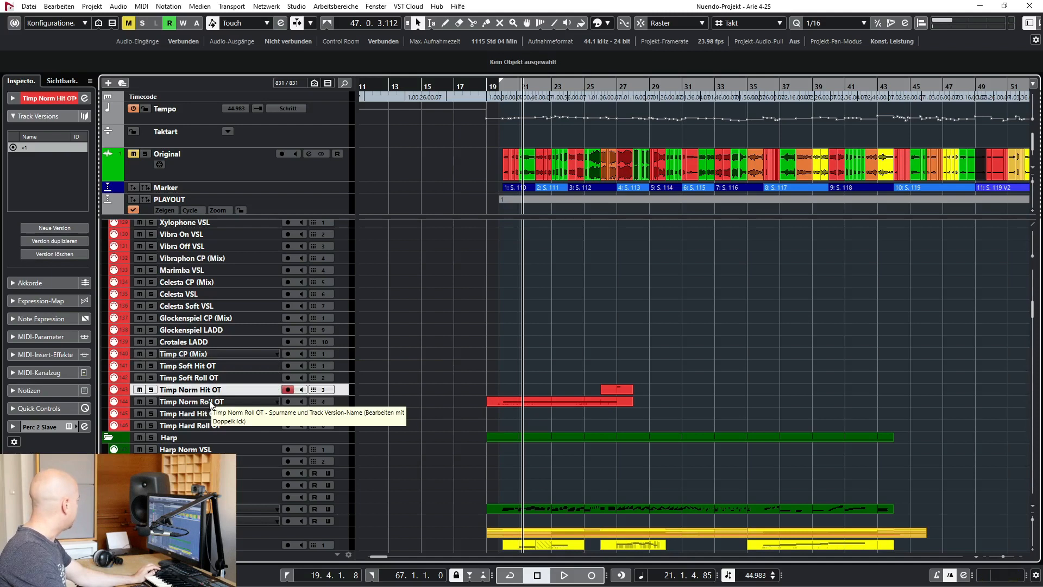
left_click(211, 402)
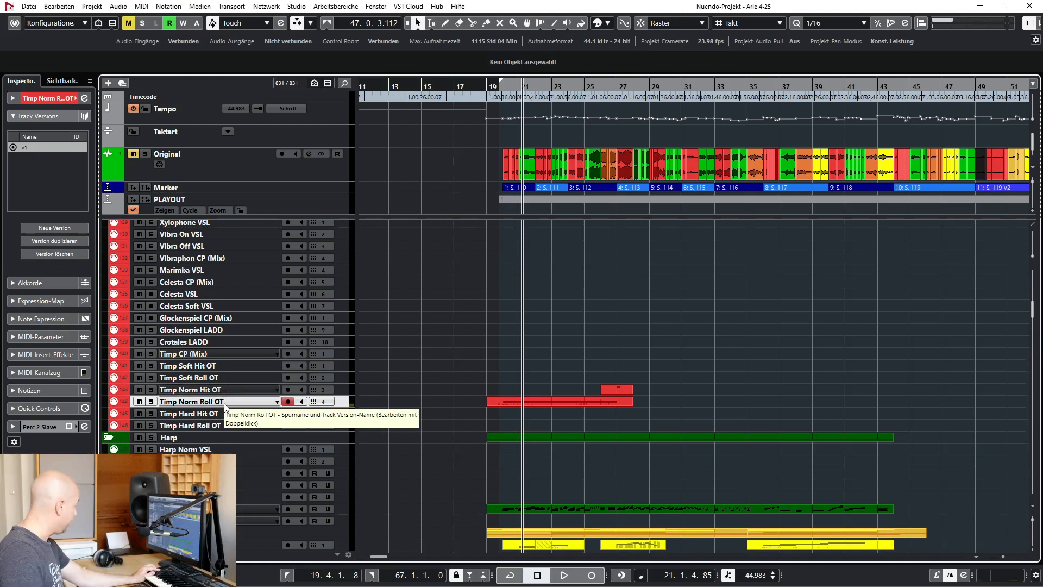
left_click(236, 392)
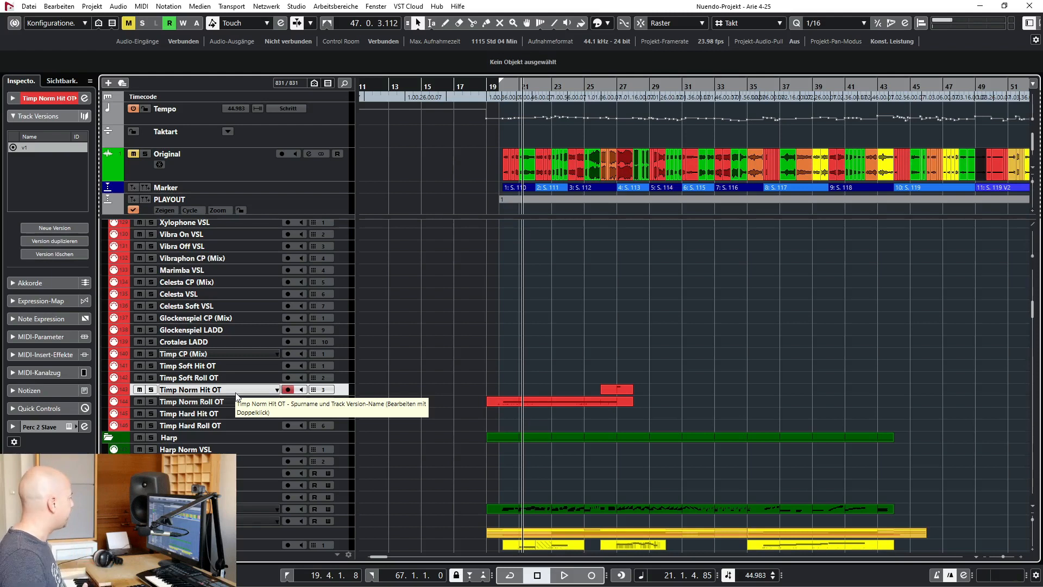
left_click(213, 366)
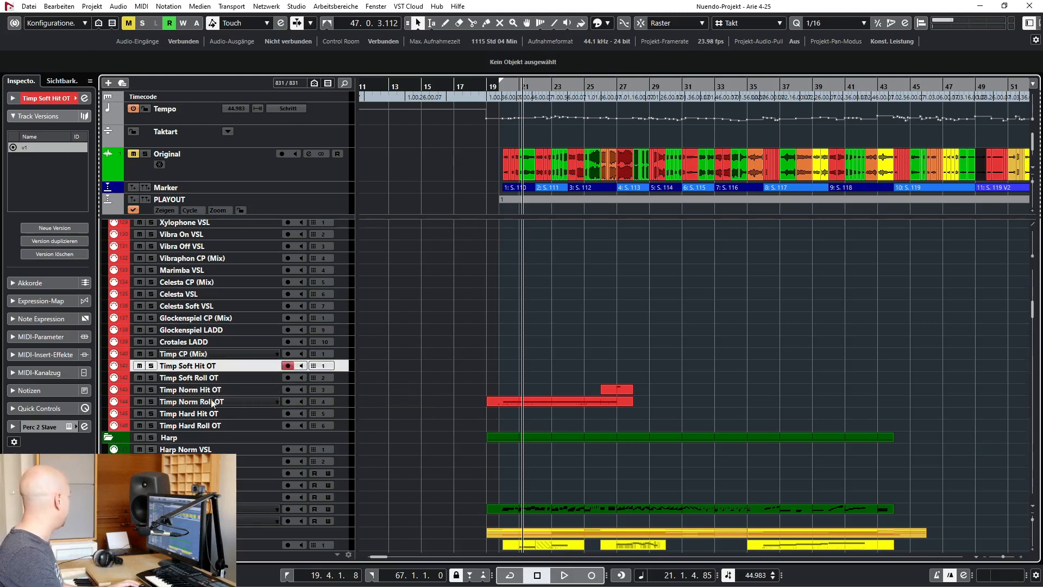
left_click(227, 389)
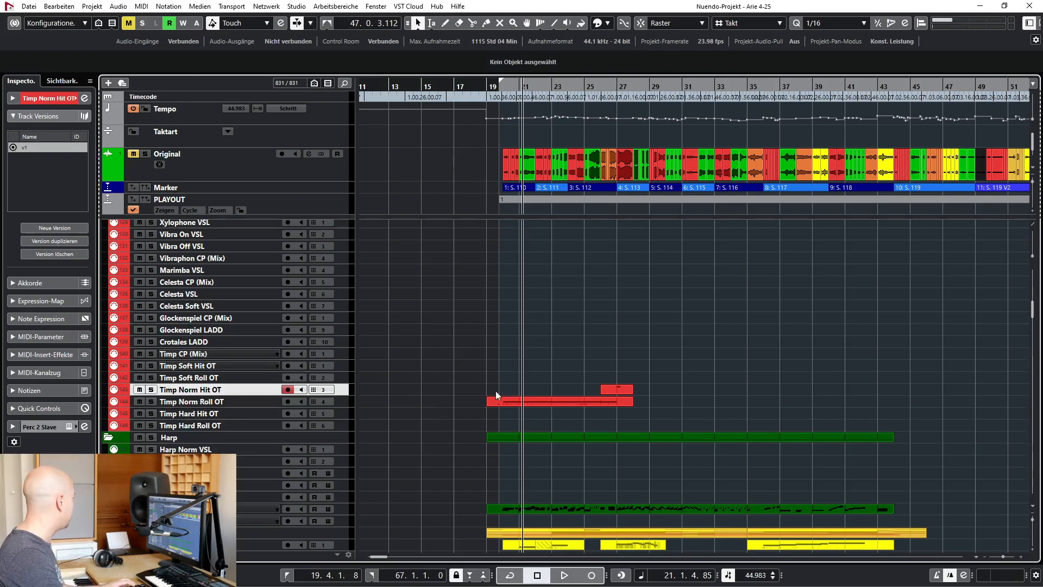
Examine the timpani parts near the end of the cue, selecting the Timp Soft Roll OT and Timp Soft Hit OT tracks
scroll(581, 390, "right", 10)
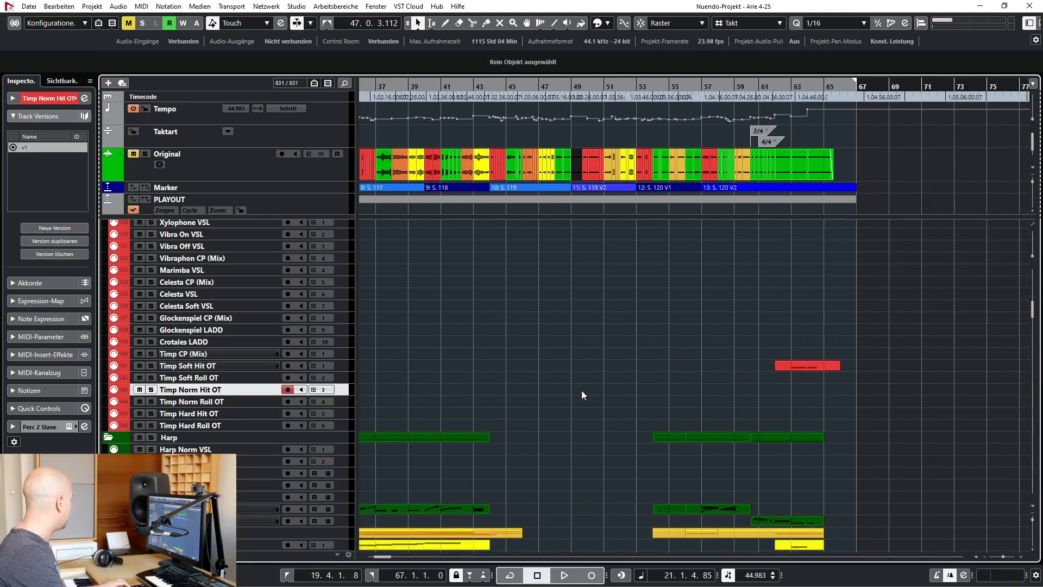
left_click(217, 377)
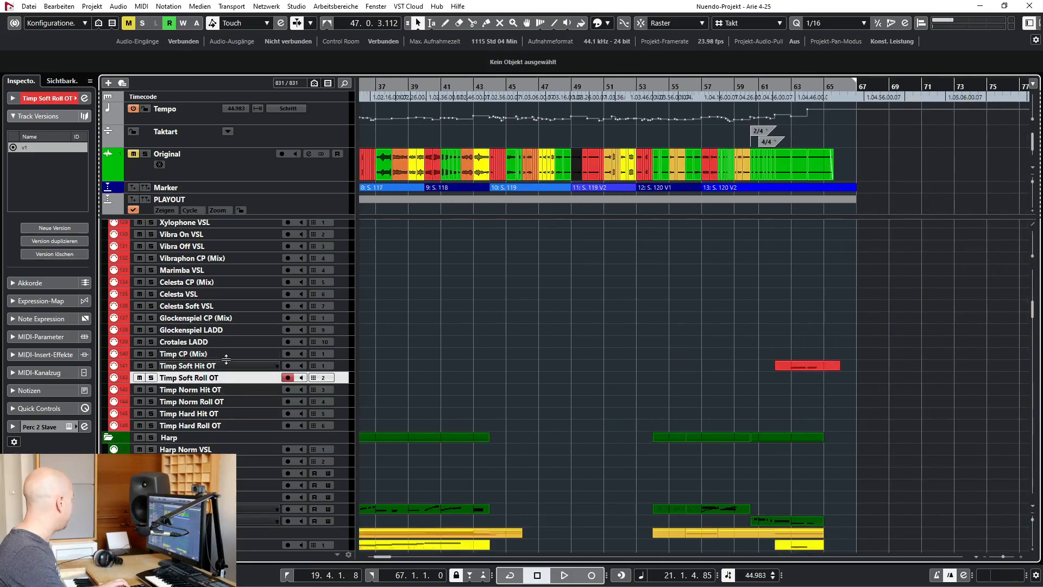
left_click(220, 368)
scroll(531, 385, "left", 7)
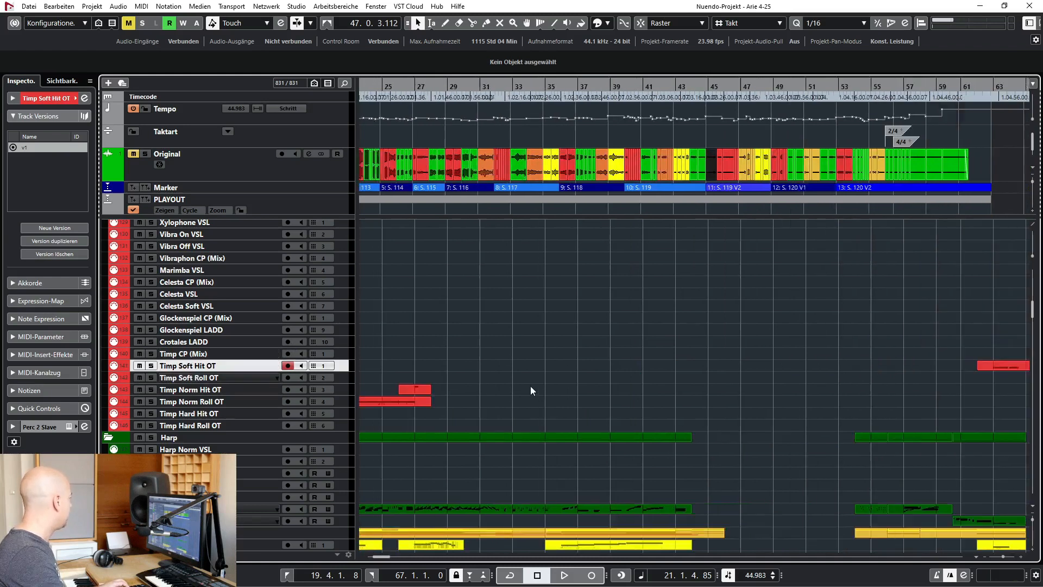
Select the Horn 1 Leg BB track in the Brass folder and look through the horn tracks below it
scroll(464, 360, "down", 4)
scroll(464, 359, "down", 12)
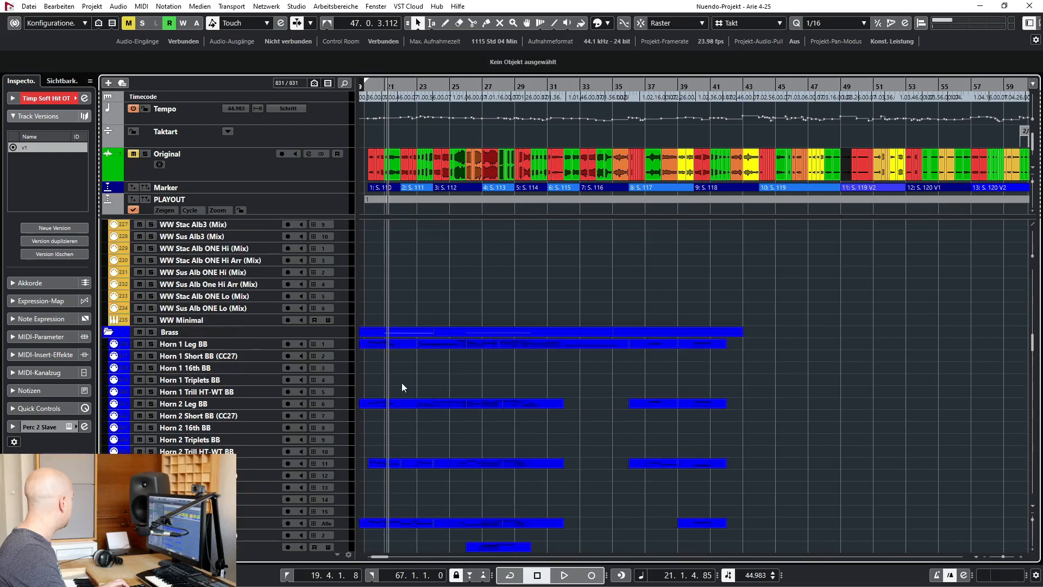
scroll(402, 382, "down", 3)
left_click(200, 282)
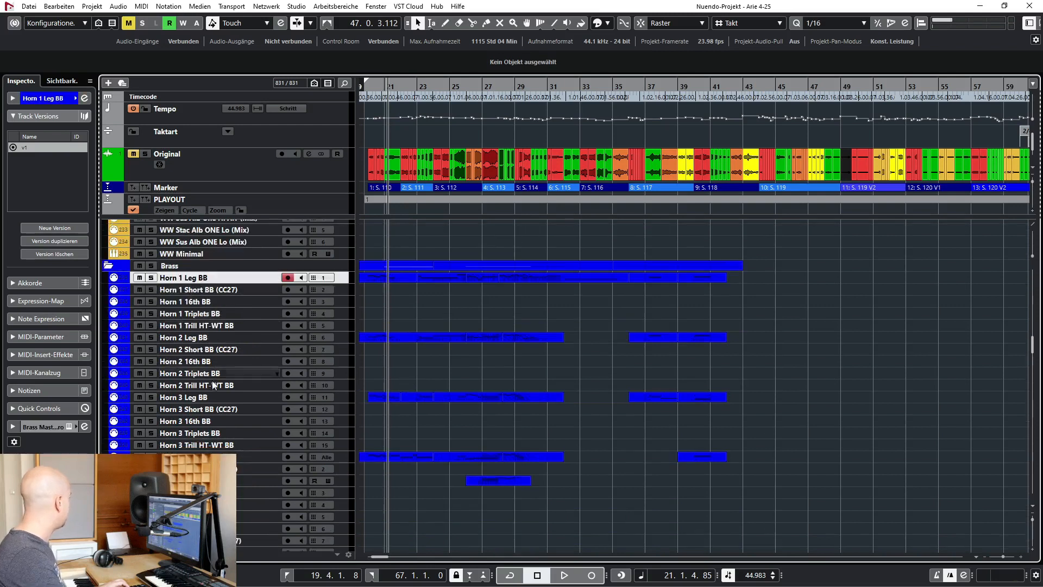
scroll(256, 301, "down", 3)
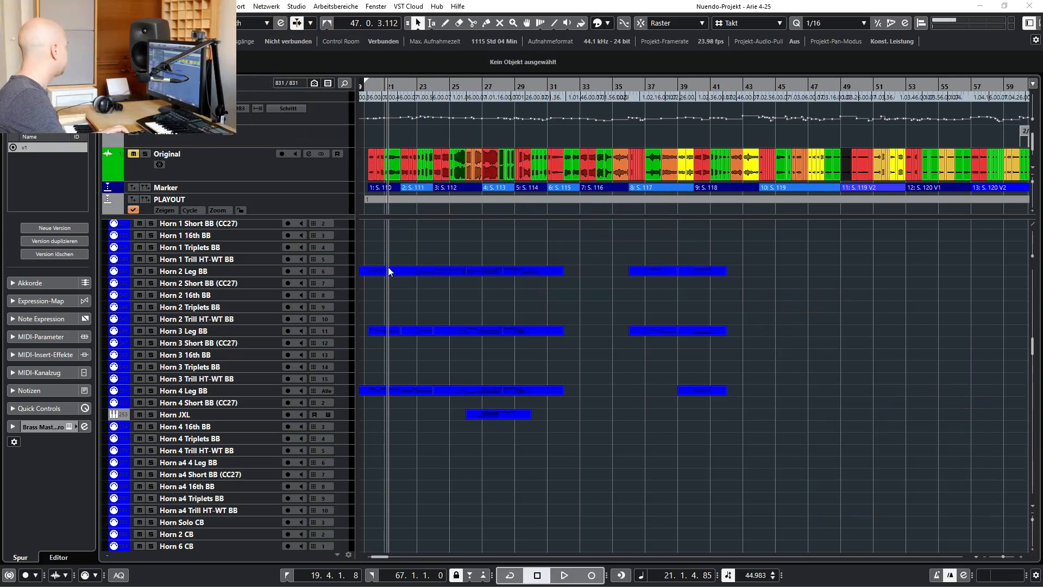
scroll(373, 448, "up", 3)
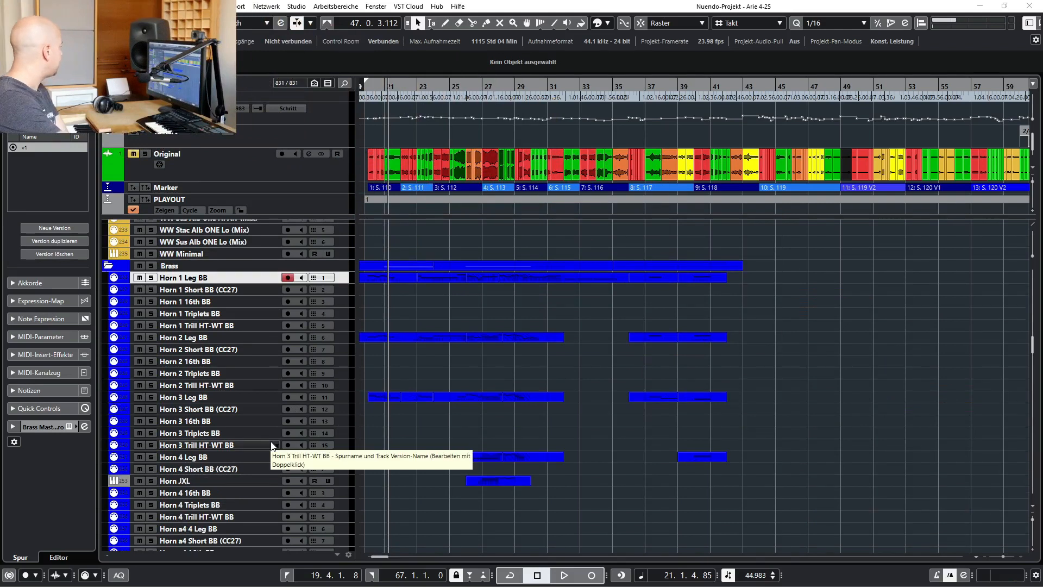
Inspect the Horn JXL track's Horns a4 instrument in SINE Player, close it and compare the track with Horn 1 Leg BB
left_click(201, 481)
left_click(69, 206)
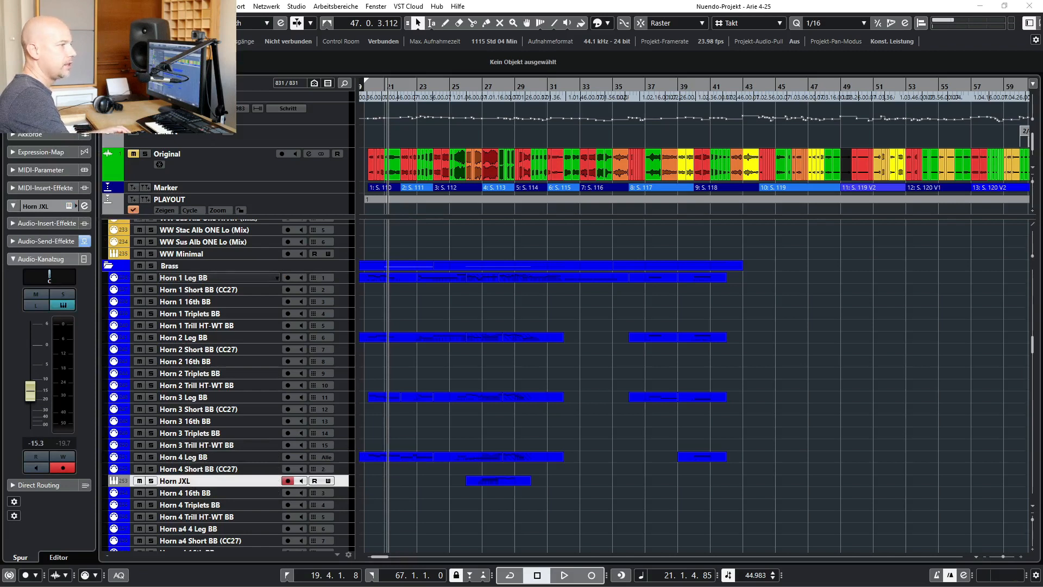
left_click_drag(1042, 217, 408, 120)
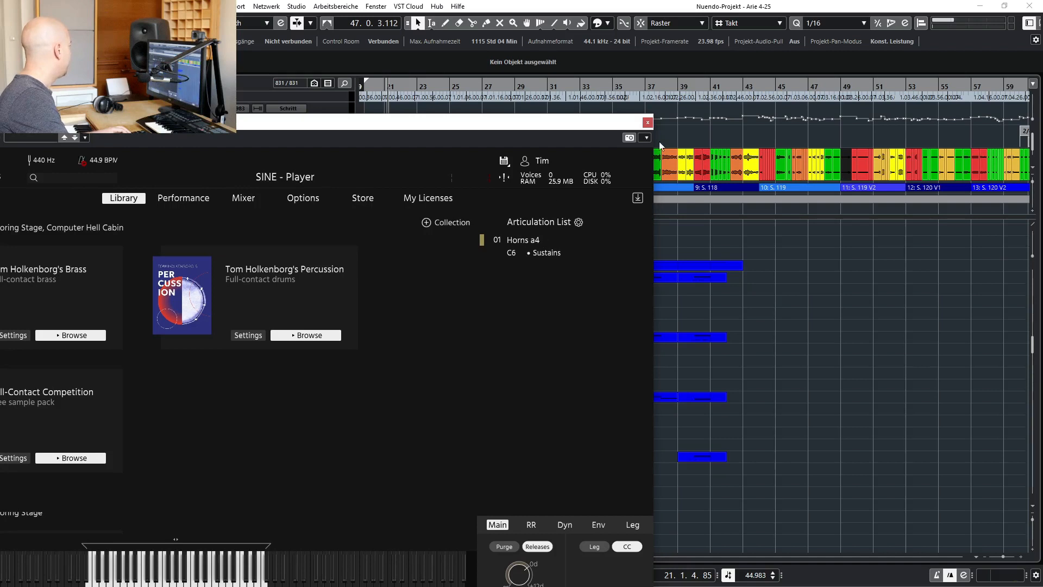
left_click(647, 122)
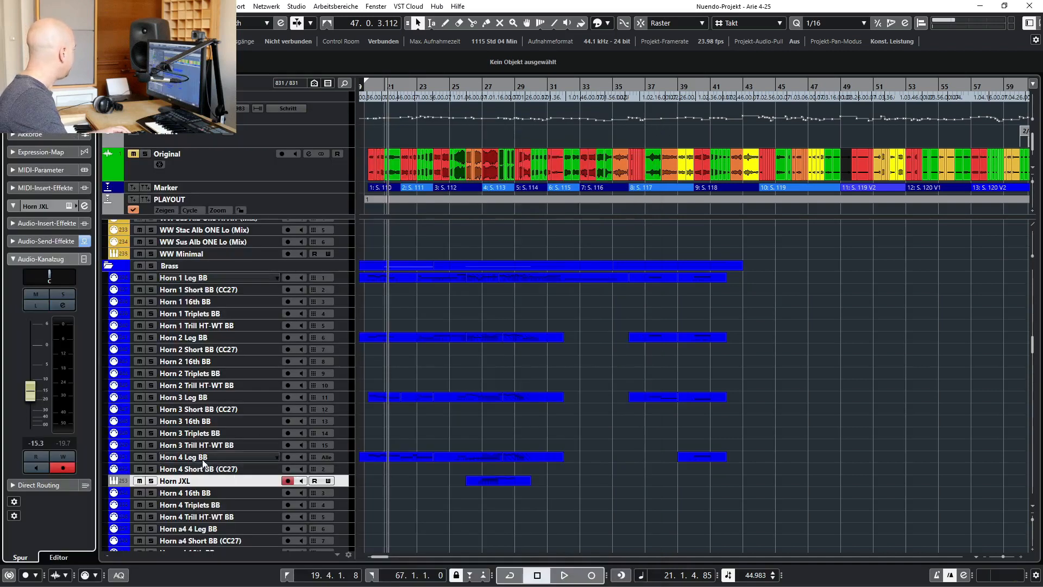
left_click(198, 279)
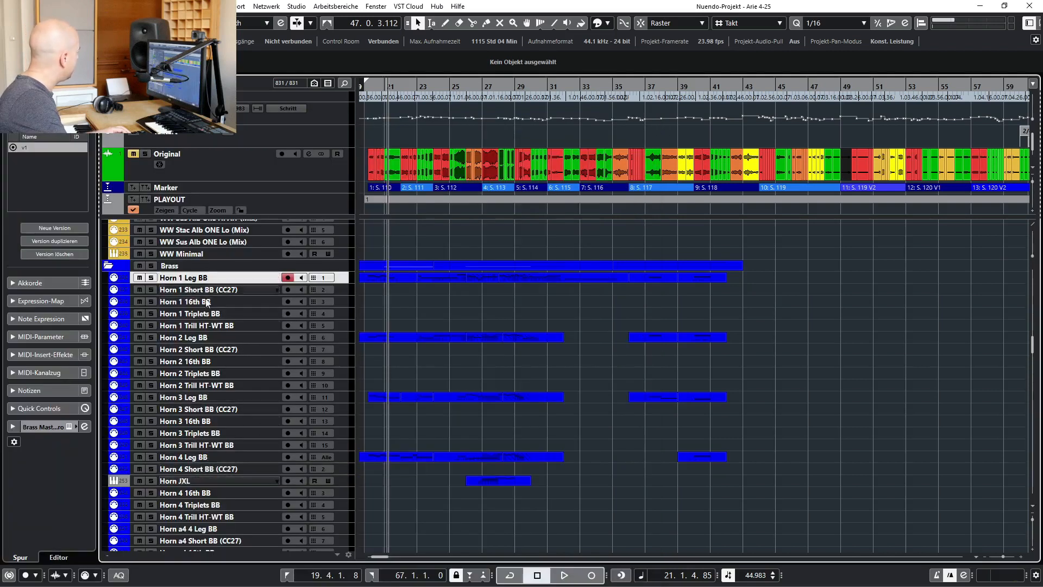
left_click(202, 480)
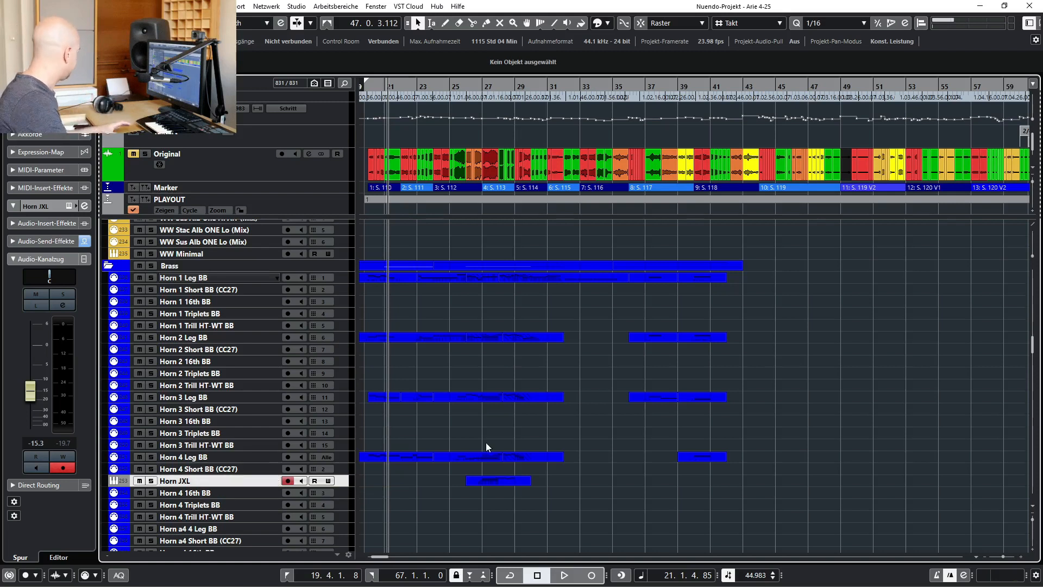
Solo the Brass folder and start playback to audition the whole section
scroll(451, 498, "left", 6)
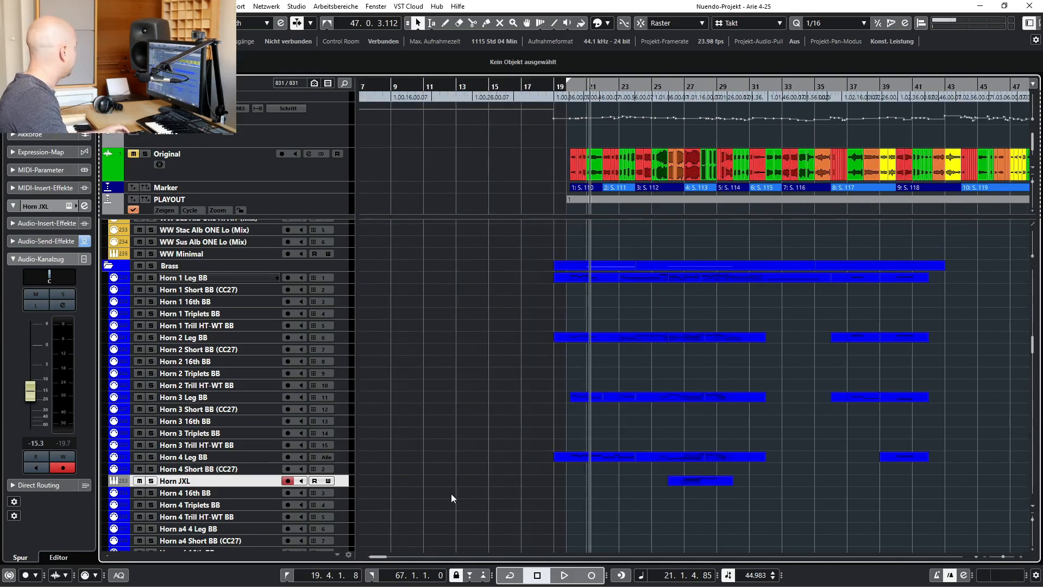
left_click(154, 265)
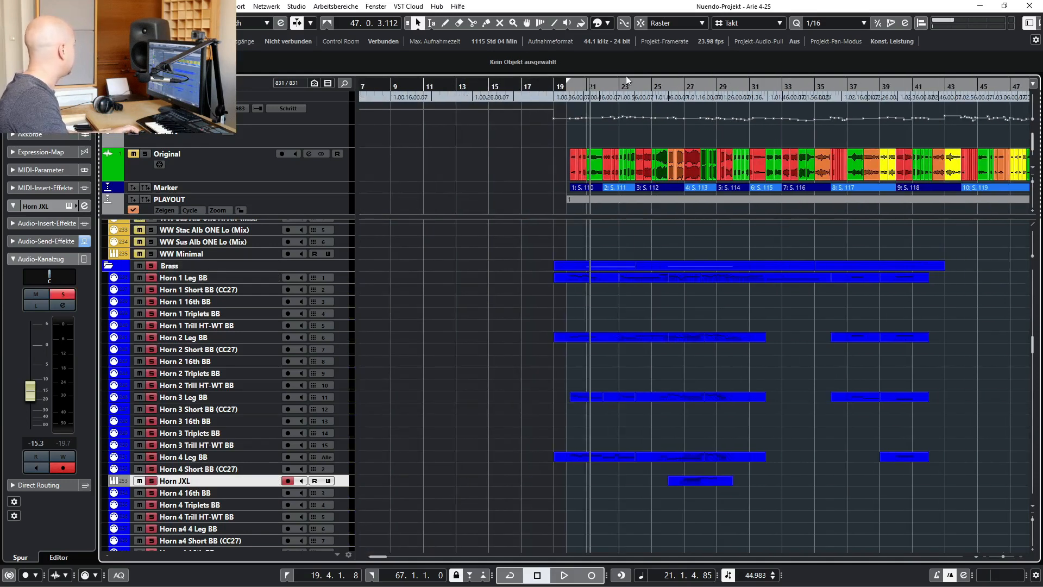
key("space")
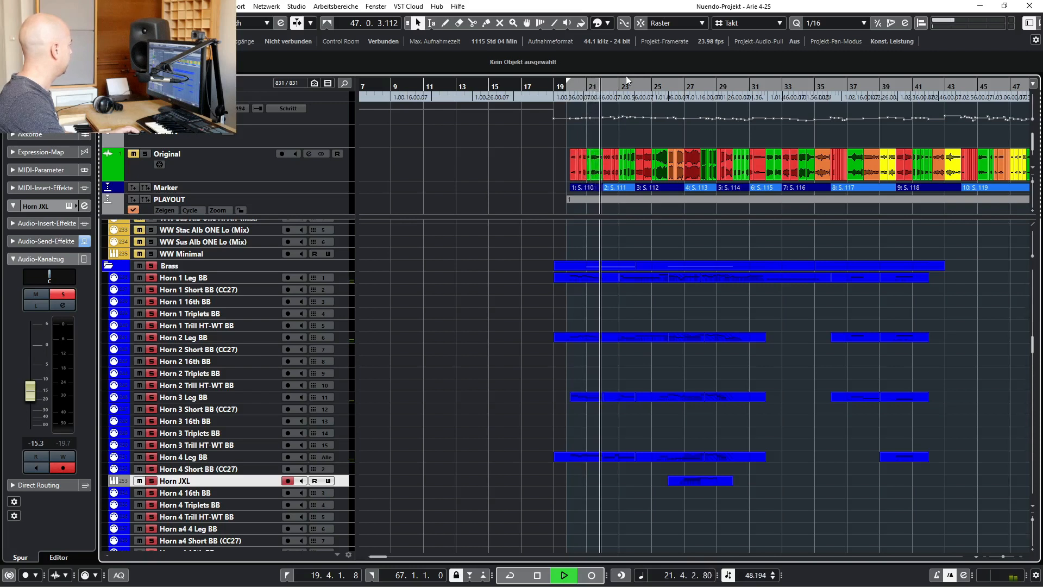
Look through the trumpet and trombone tracks during playback, show only tracks containing data, and return to the Brass folder
scroll(689, 273, "down", 12)
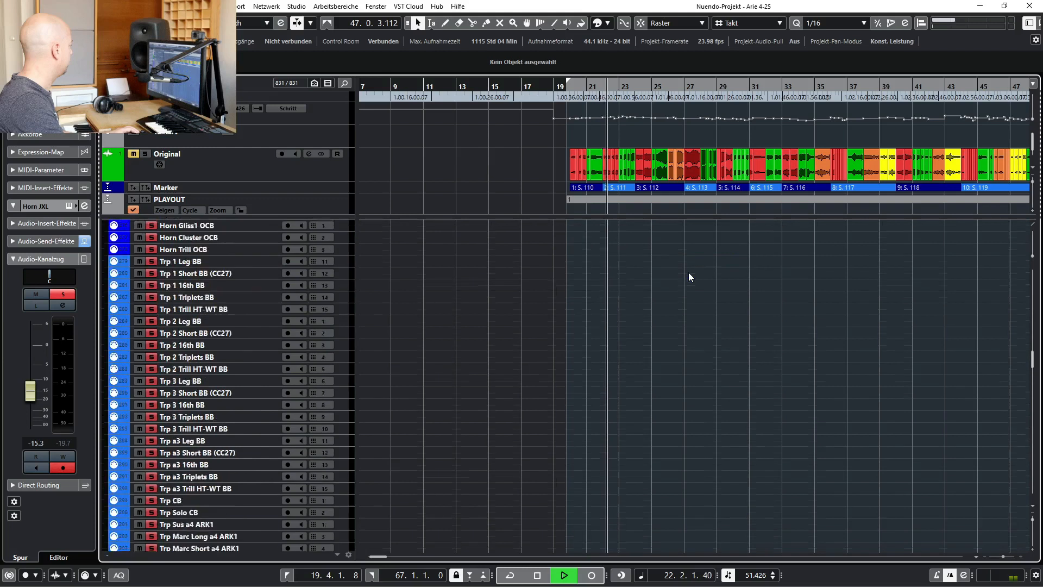
scroll(689, 273, "down", 10)
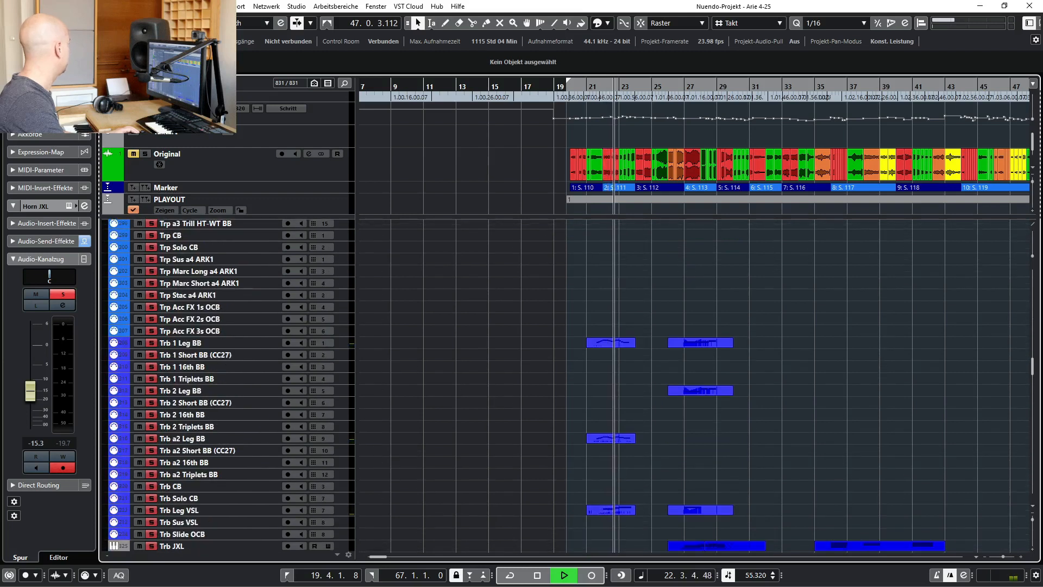
left_click(99, 23)
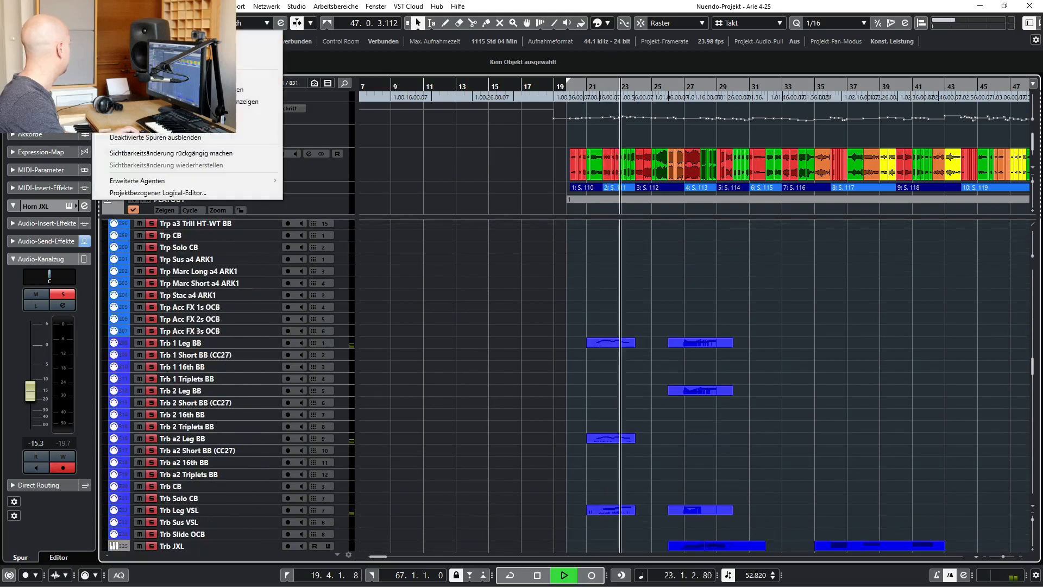
left_click(163, 101)
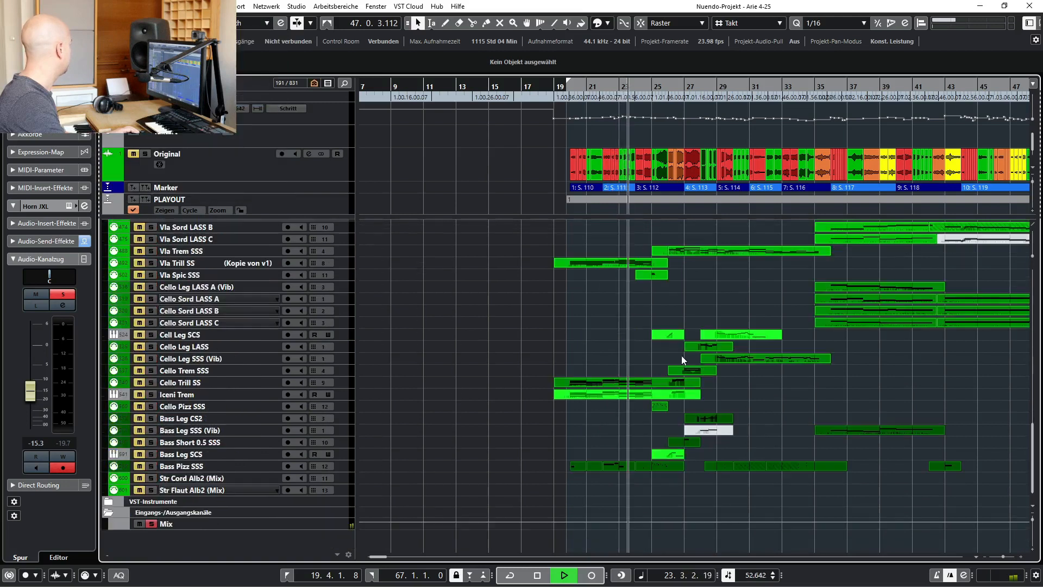
scroll(689, 346, "up", 15)
scroll(689, 343, "down", 5)
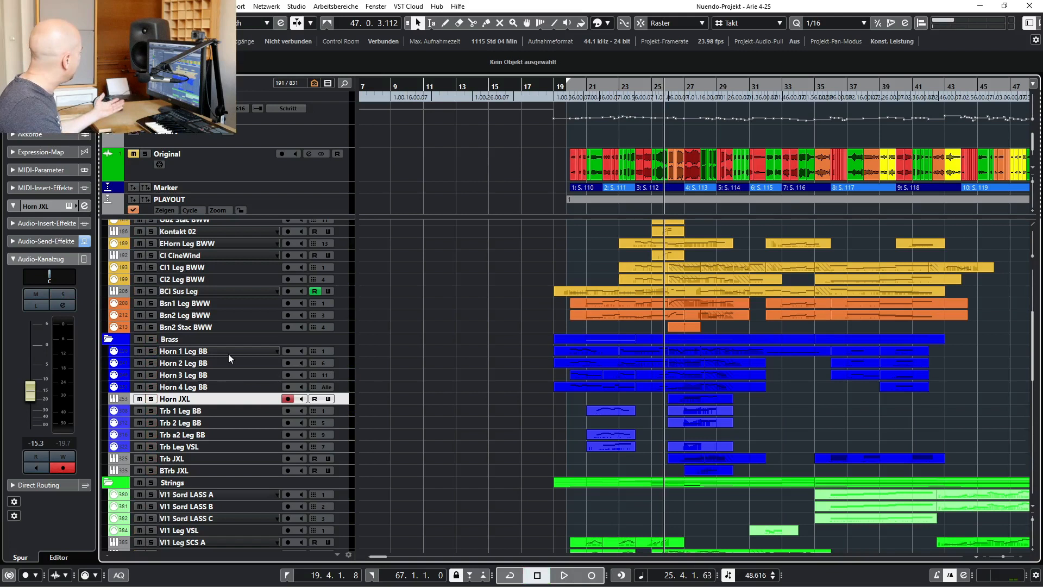
Select Horn 1 Leg BB, inspect the Horn JXL track's instrument in SINE Player, and close the instrument
left_click(228, 354)
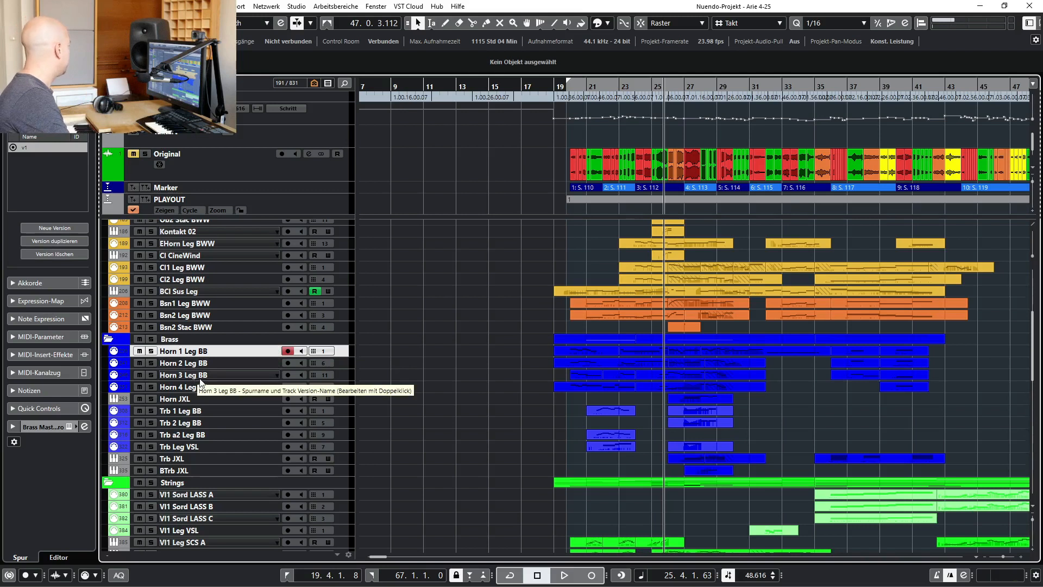
left_click(212, 399)
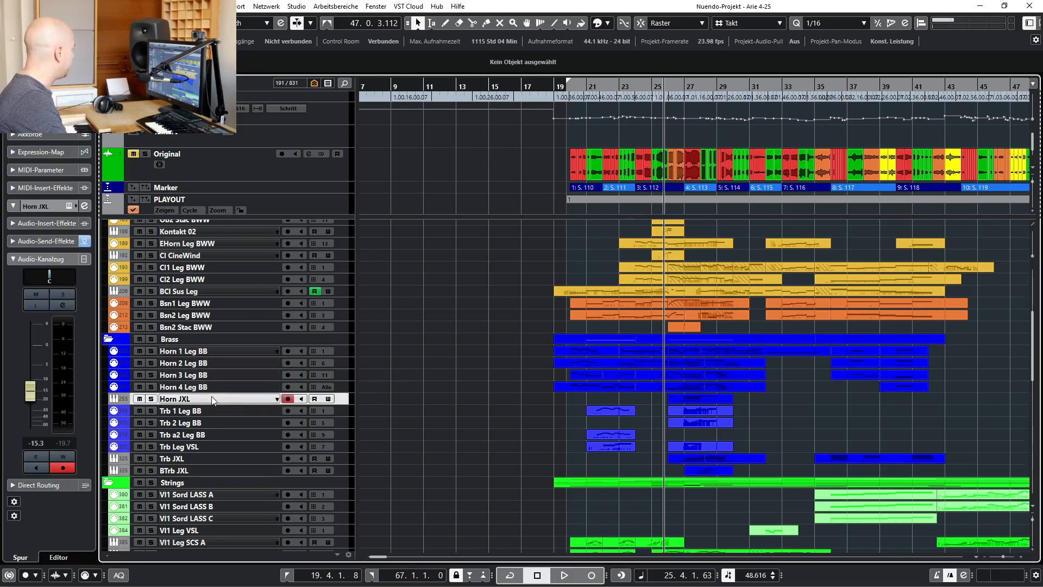
left_click(69, 207)
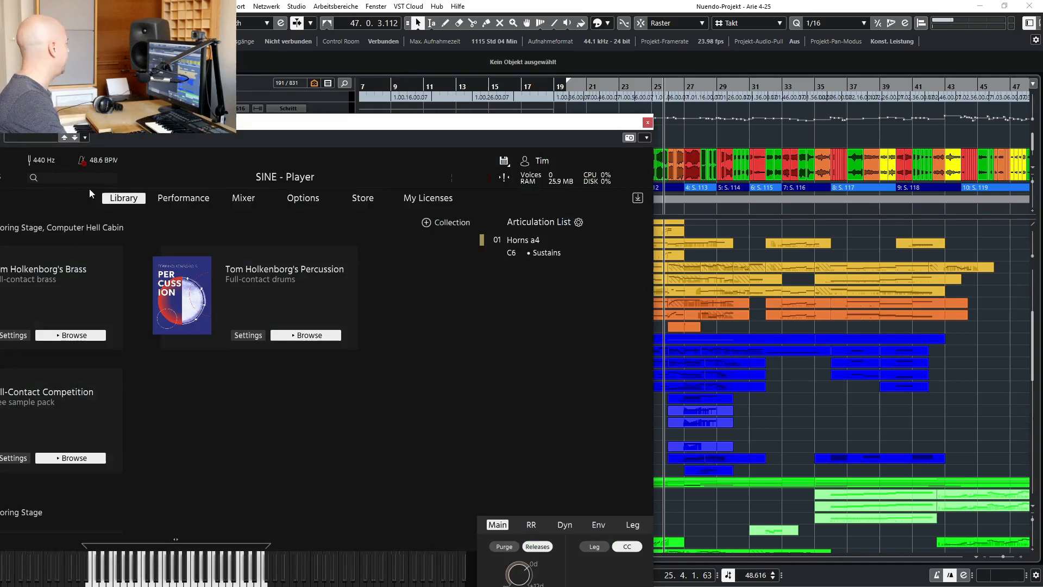
left_click_drag(158, 130, 456, 50)
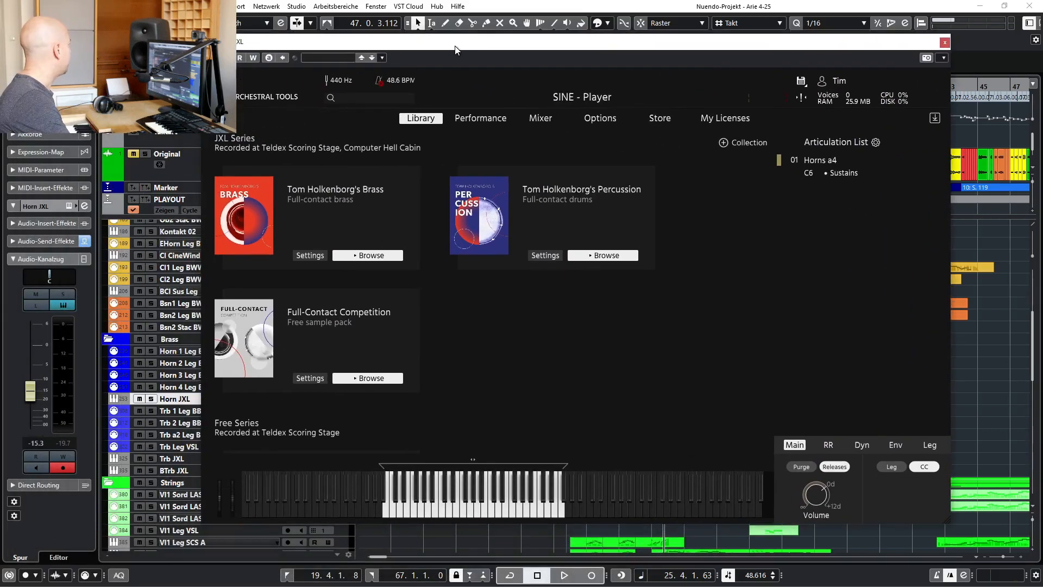
key("Escape")
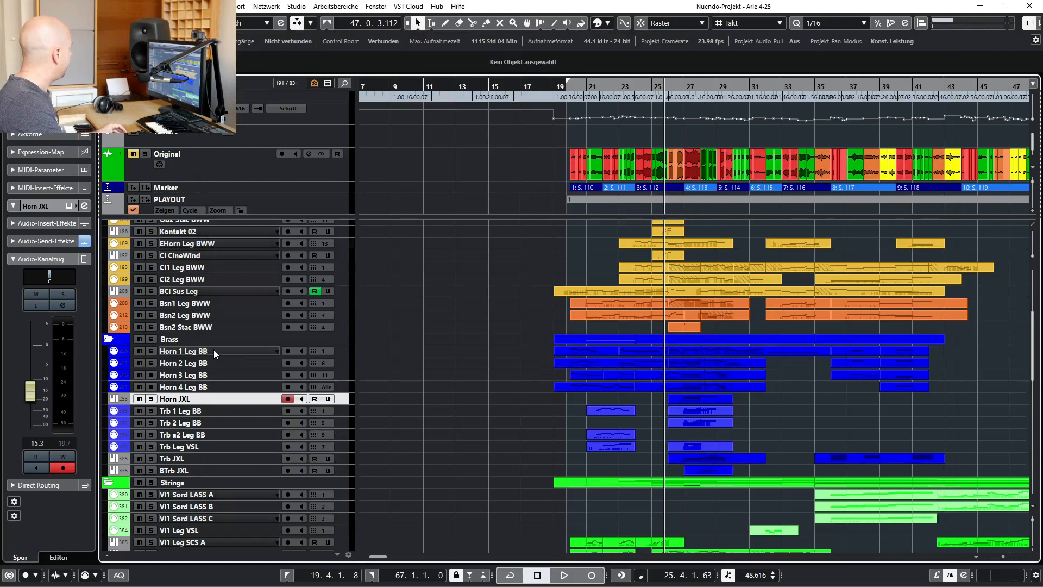
Compare the Horn 1 Leg BB, Horn JXL and Trb JXL tracks in the Brass folder
left_click(214, 351)
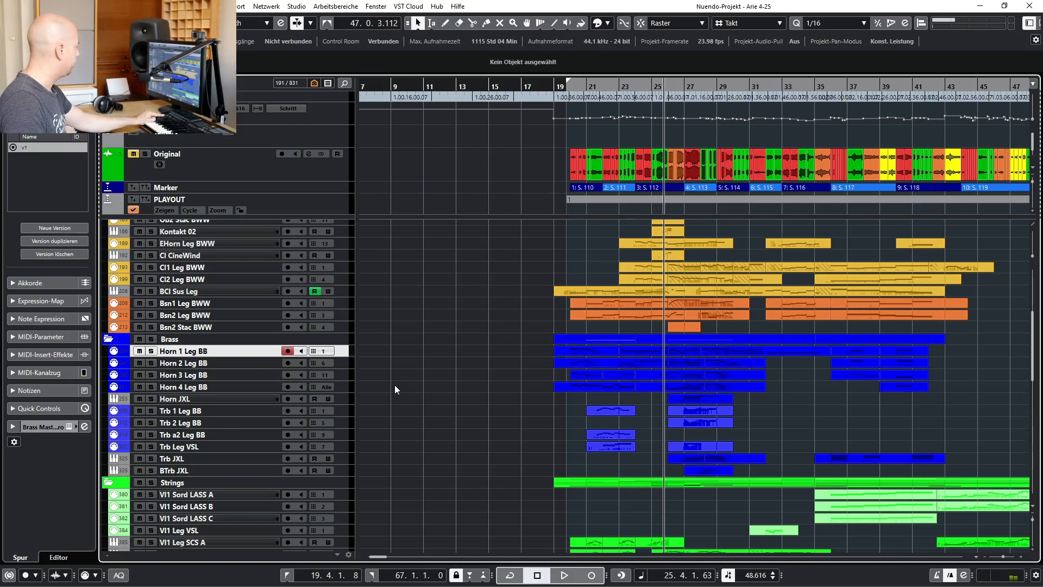
left_click(235, 397)
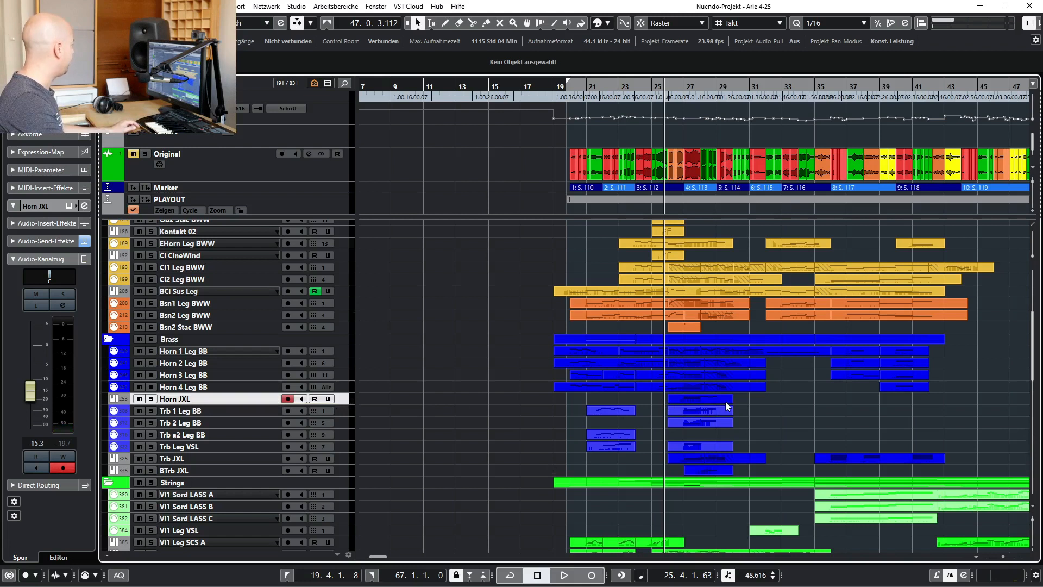
left_click(179, 459)
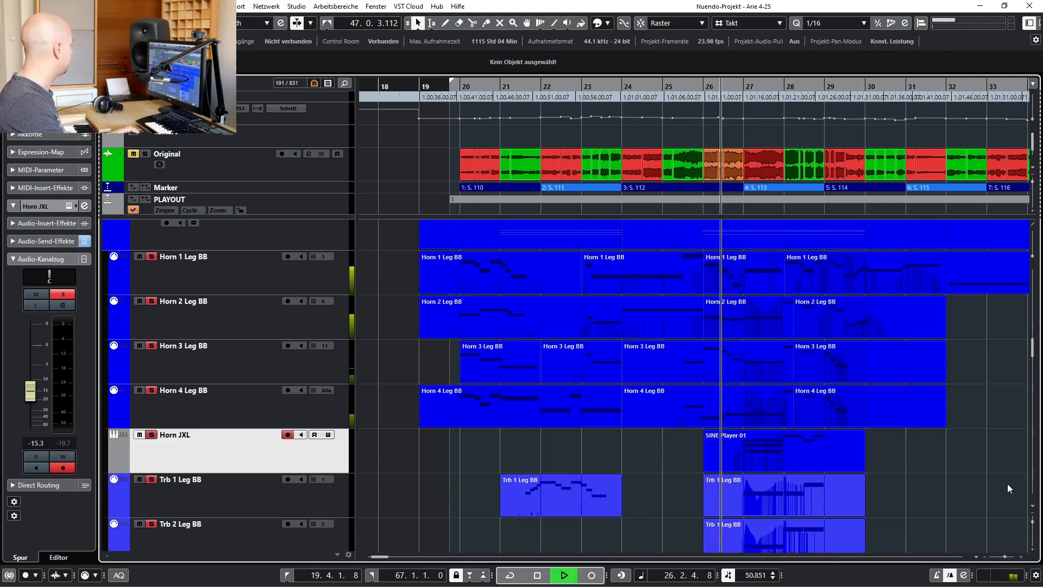
Follow the horn parts down to the BTrb JXL part while the soloed brass plays, and stop playback around bar 29
scroll(1008, 482, "down", 3)
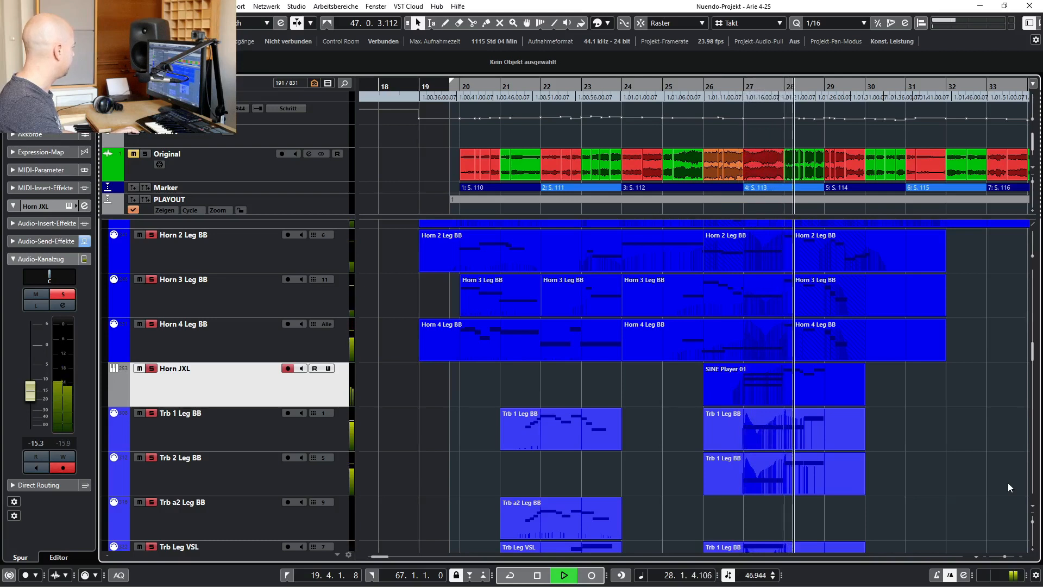
scroll(1015, 475, "down", 2)
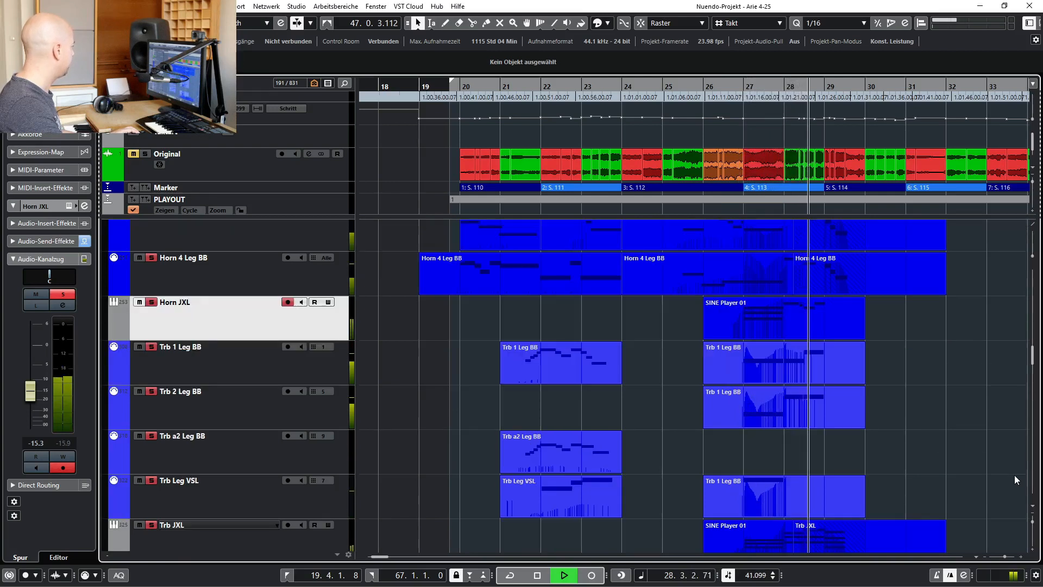
scroll(1015, 474, "down", 2)
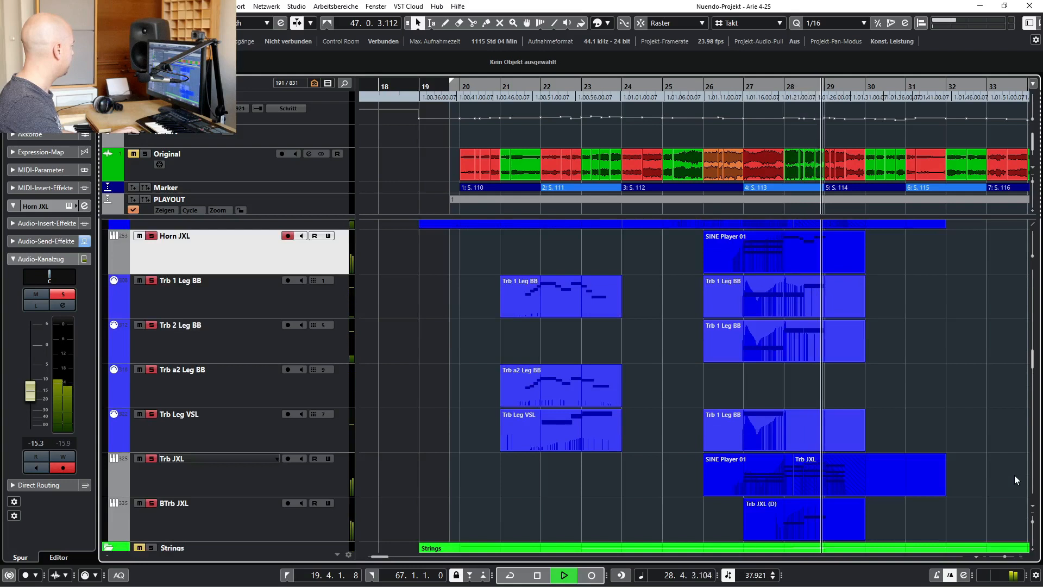
key("space")
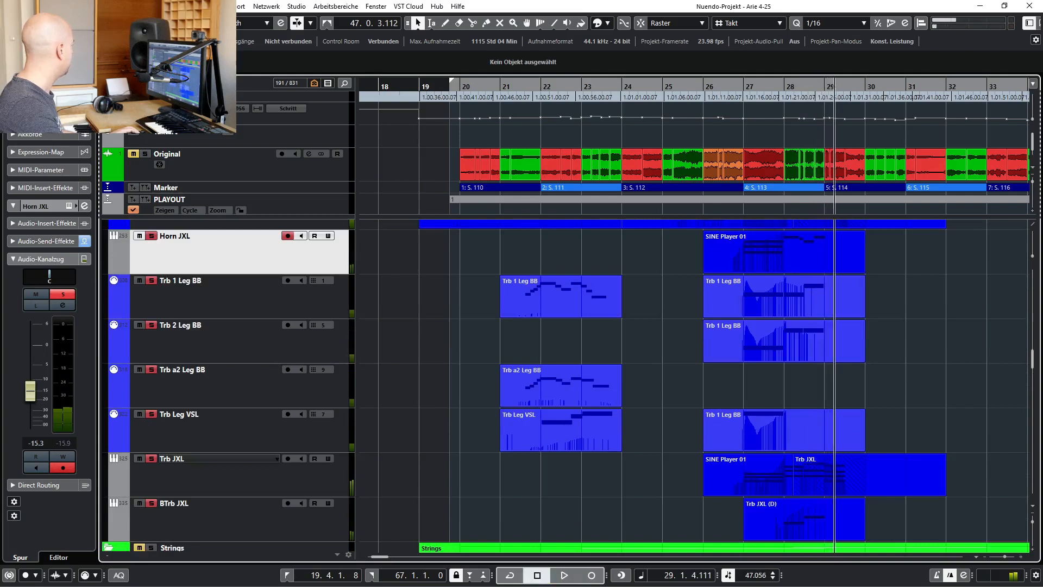
Audition the Trb JXL track in solo up to about bar 42, stop playback and clear the solo
left_click(216, 465)
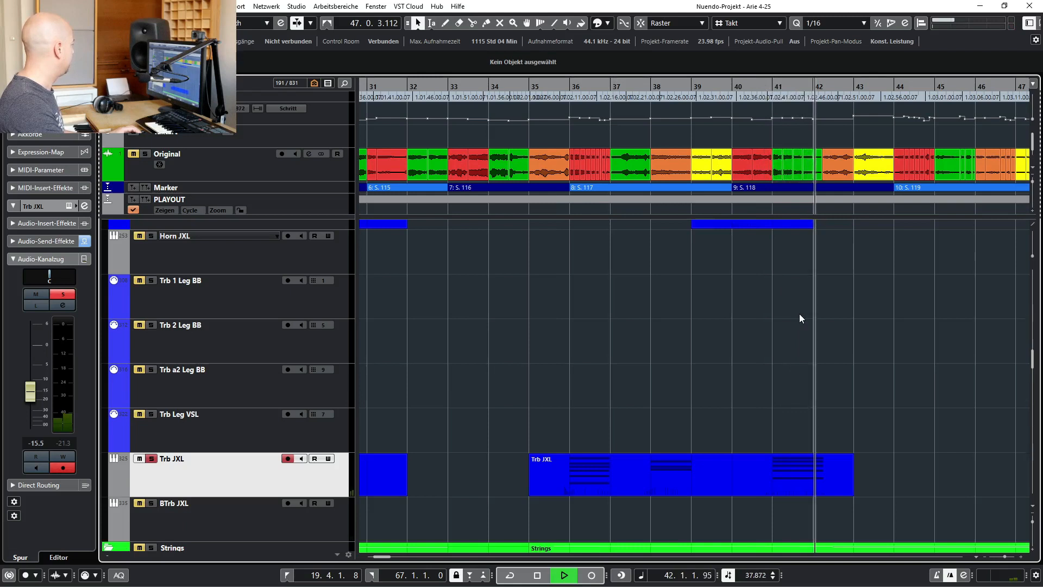
key("space")
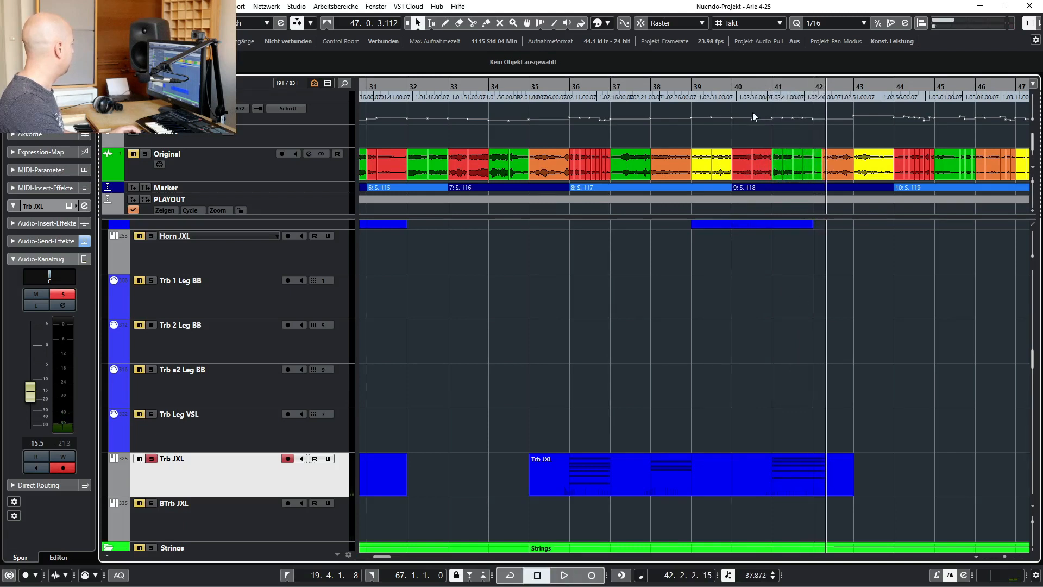
key("s")
Play from bar 39 without solo, examine the Horn 1 to Horn 4 Leg BB parts, and stop around bar 42
left_click(756, 87)
left_click(701, 87)
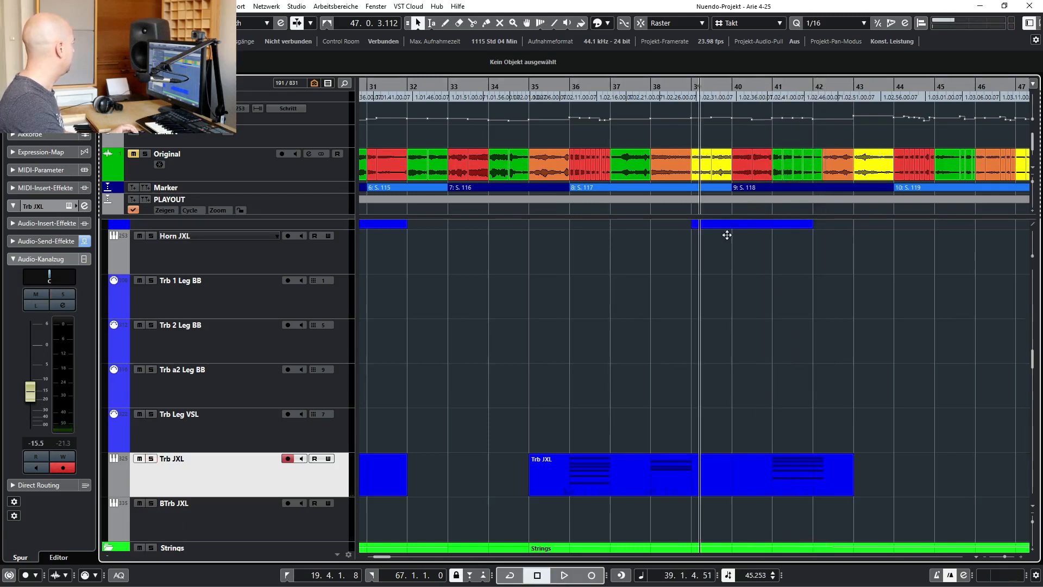
key("space")
scroll(790, 373, "up", 2)
scroll(791, 373, "up", 4)
scroll(847, 368, "up", 1)
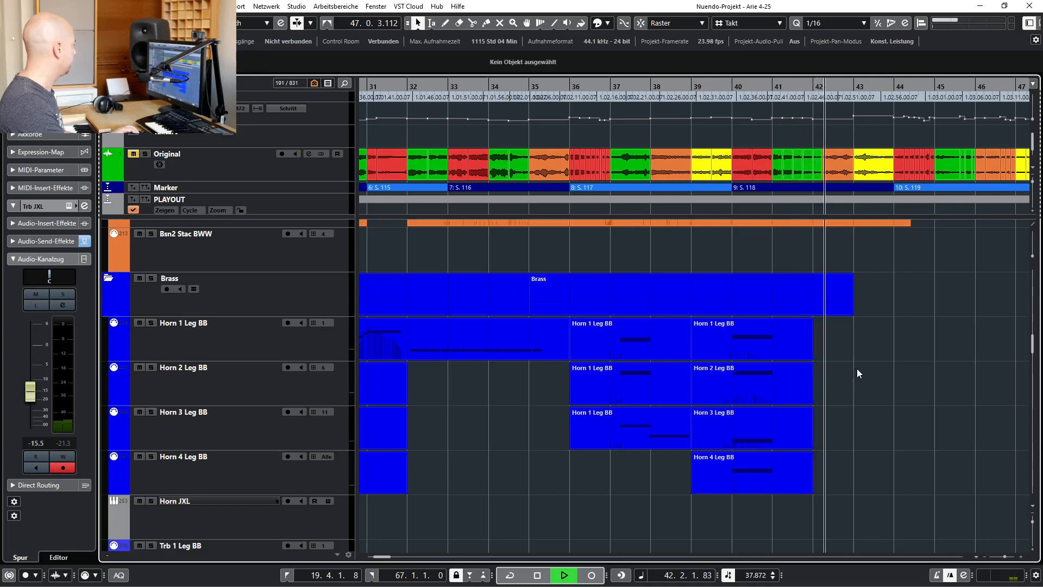
key("space")
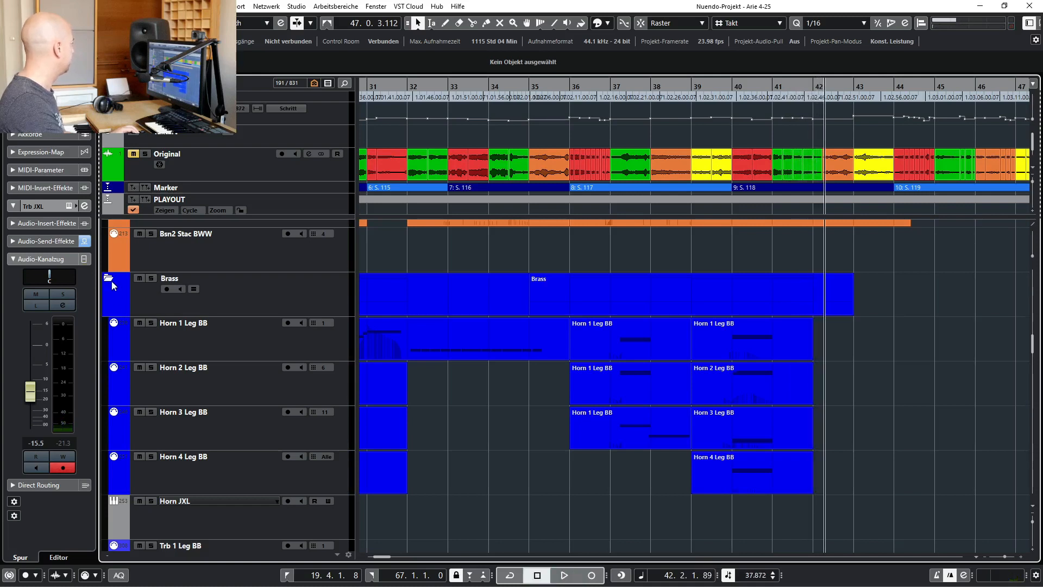
Open the MixConsole, inspect the Altiverb 7 insert on the Strings AV channel, and close the plug-in
key("F3")
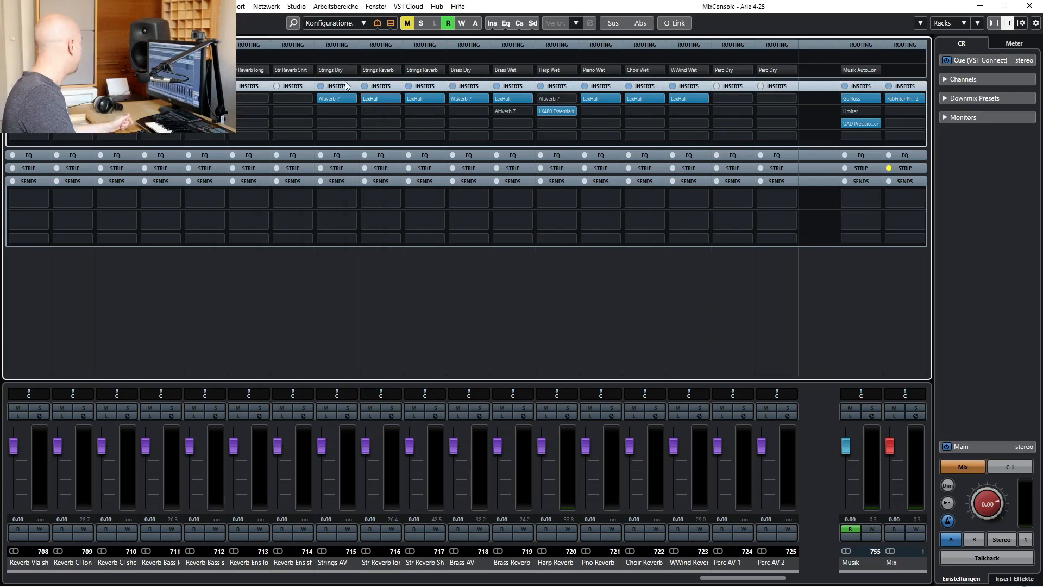
left_click(335, 99)
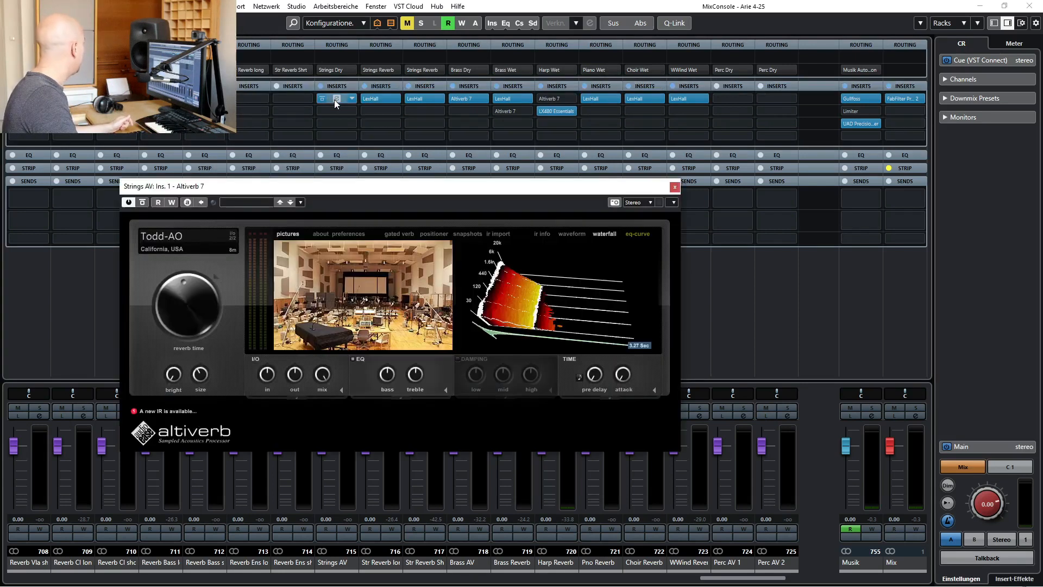
left_click_drag(359, 191, 364, 190)
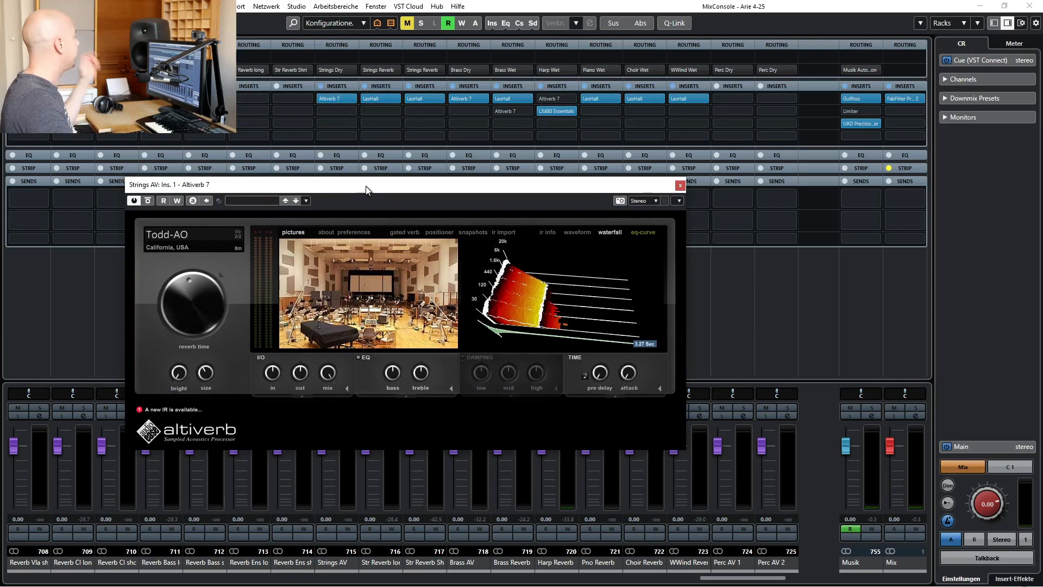
left_click(678, 185)
Inspect the LexHall insert's settings on the long strings reverb channel and close the plug-in
left_click(380, 98)
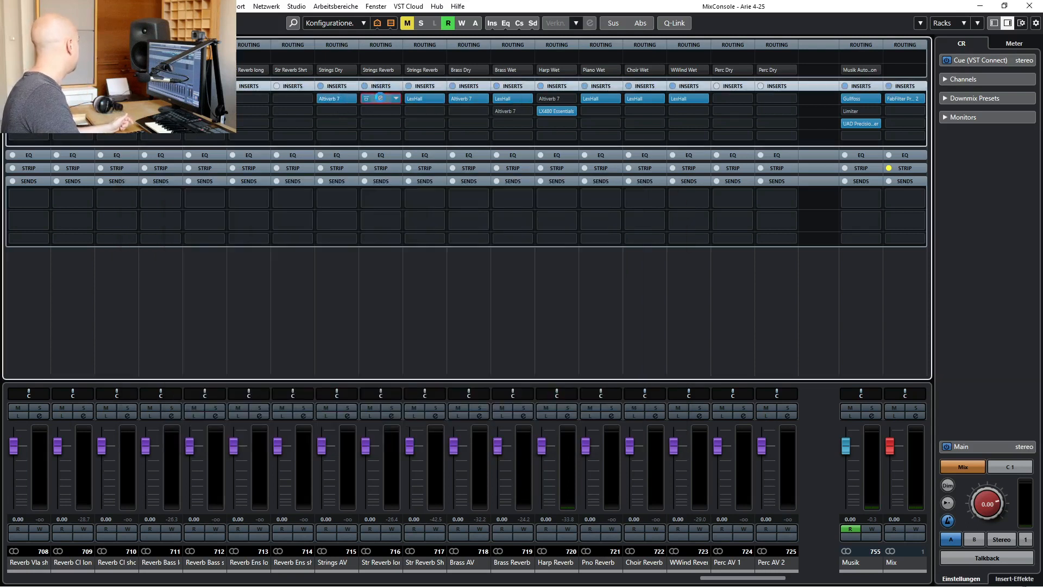
left_click_drag(390, 80, 403, 65)
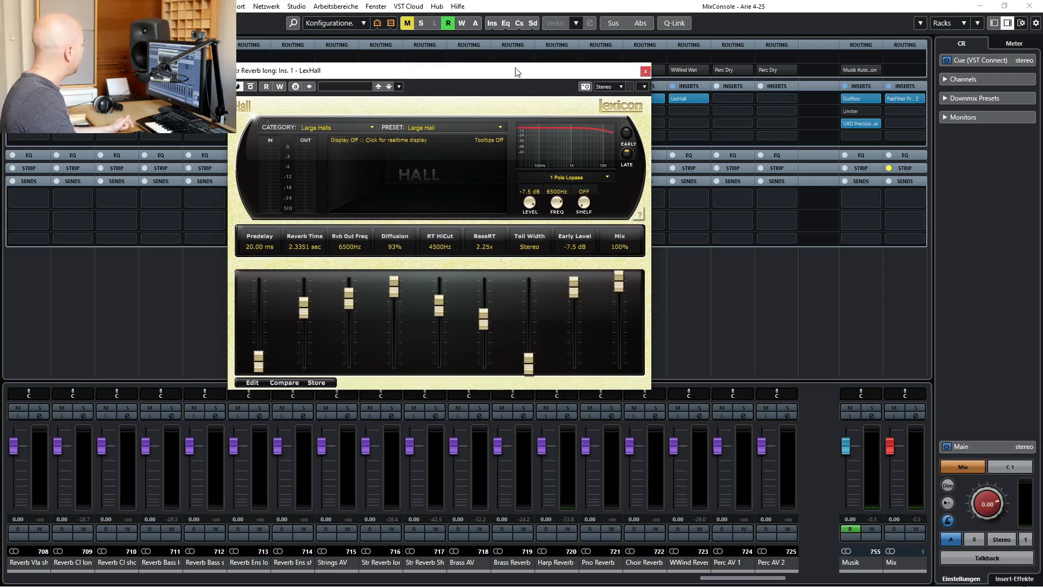
left_click(645, 72)
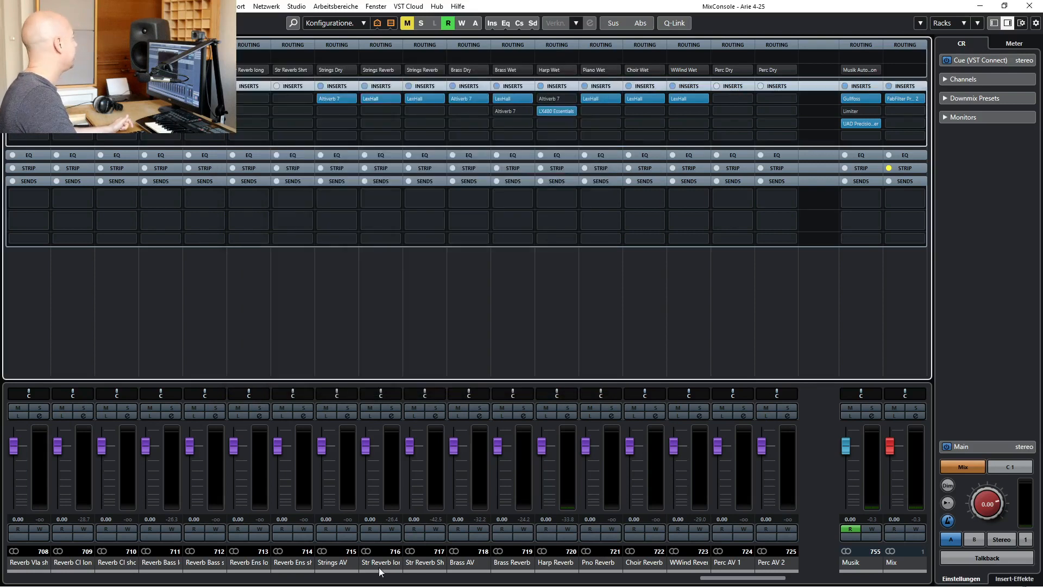
Examine the reverb sends on the brass and strings channels in the mixer and return to the reverb channels
left_click_drag(742, 580, 556, 586)
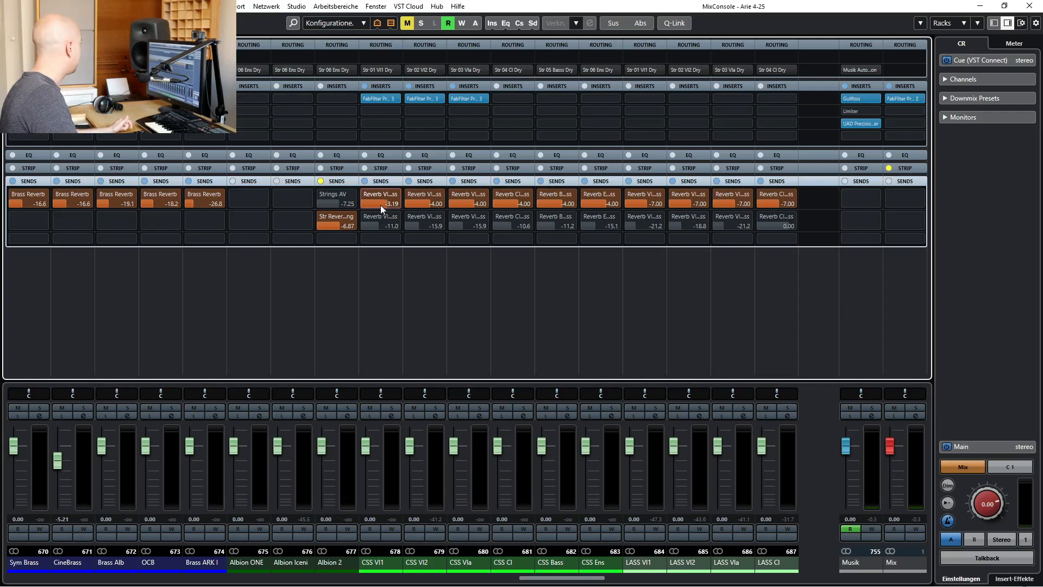
left_click_drag(579, 578, 701, 577)
left_click(699, 569)
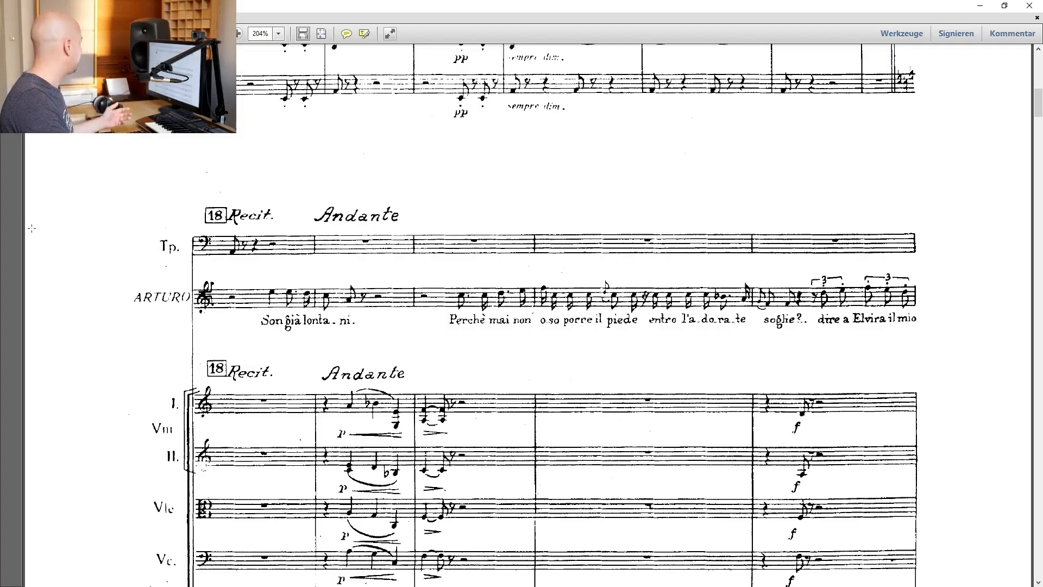
Read the score from rehearsal mark 18 Recit. to the Andante string passage marked con sord
scroll(147, 170, "down", 3)
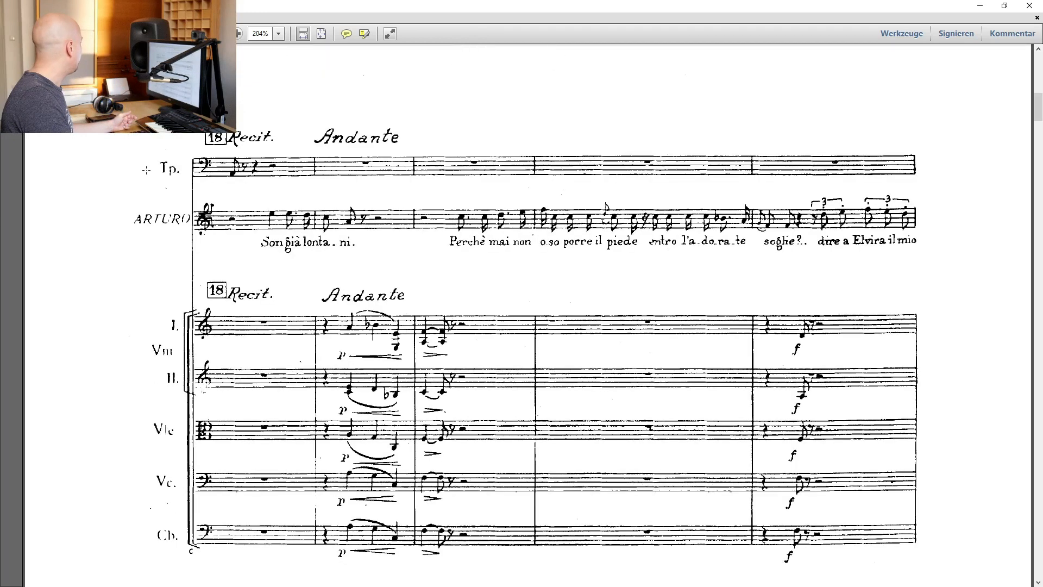
scroll(147, 170, "down", 5)
scroll(146, 170, "up", 4)
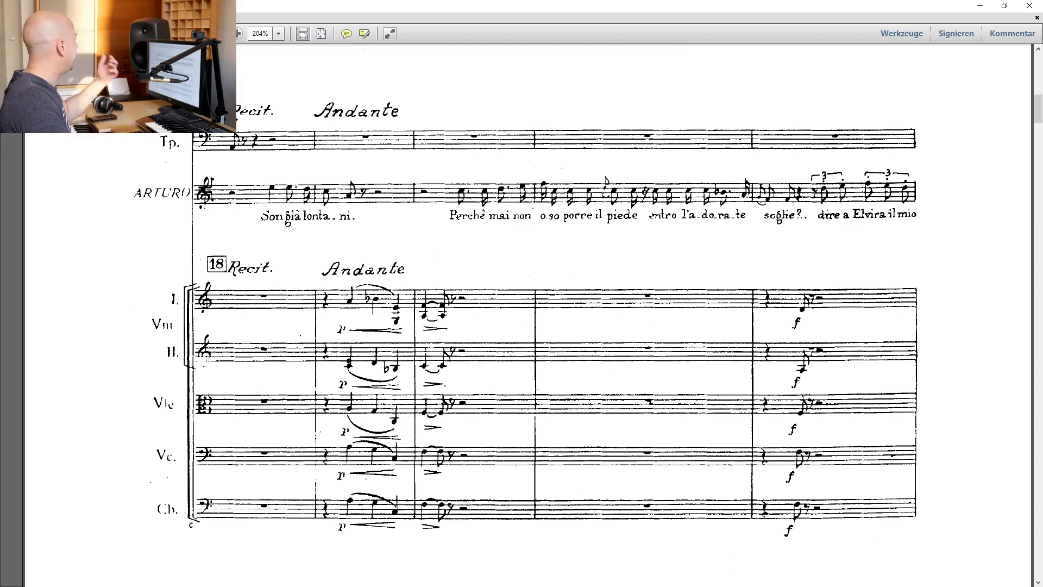
scroll(628, 221, "down", 4)
scroll(628, 222, "down", 10)
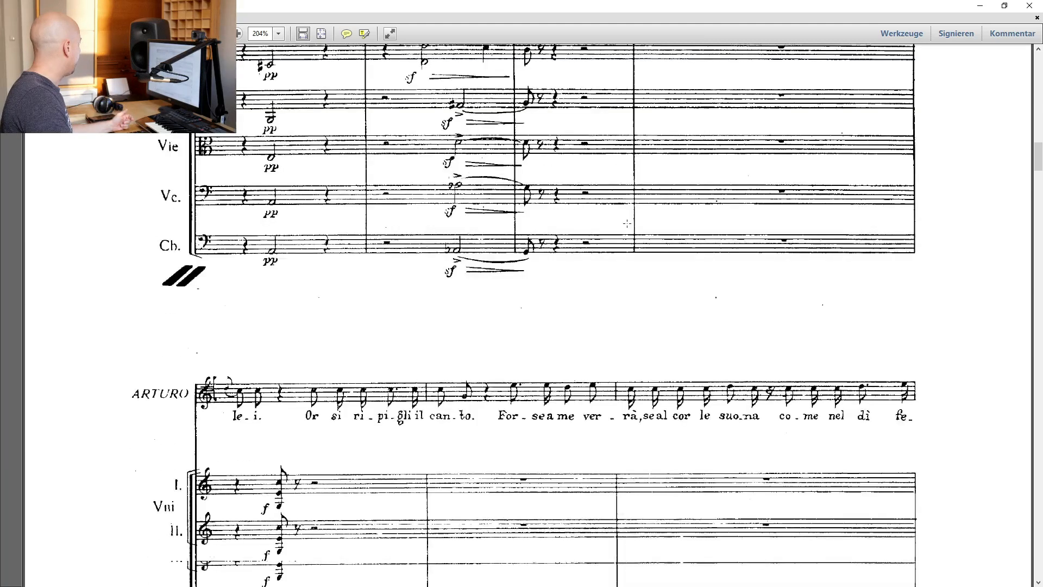
scroll(628, 223, "down", 4)
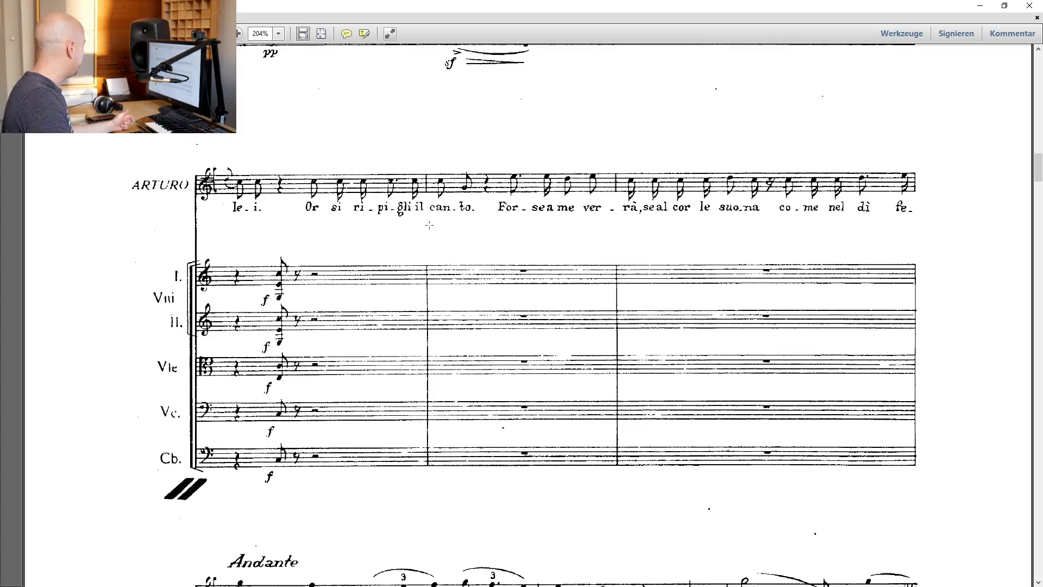
scroll(880, 218, "down", 8)
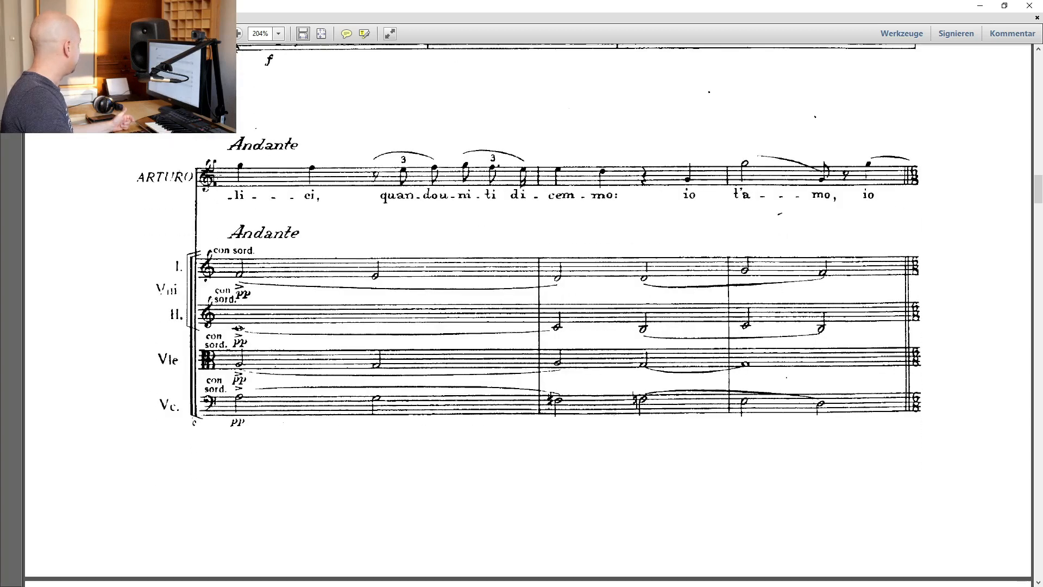
Read the score from the Andante con sord. passage to page 580 and return to the Nuendo project
scroll(733, 205, "down", 17)
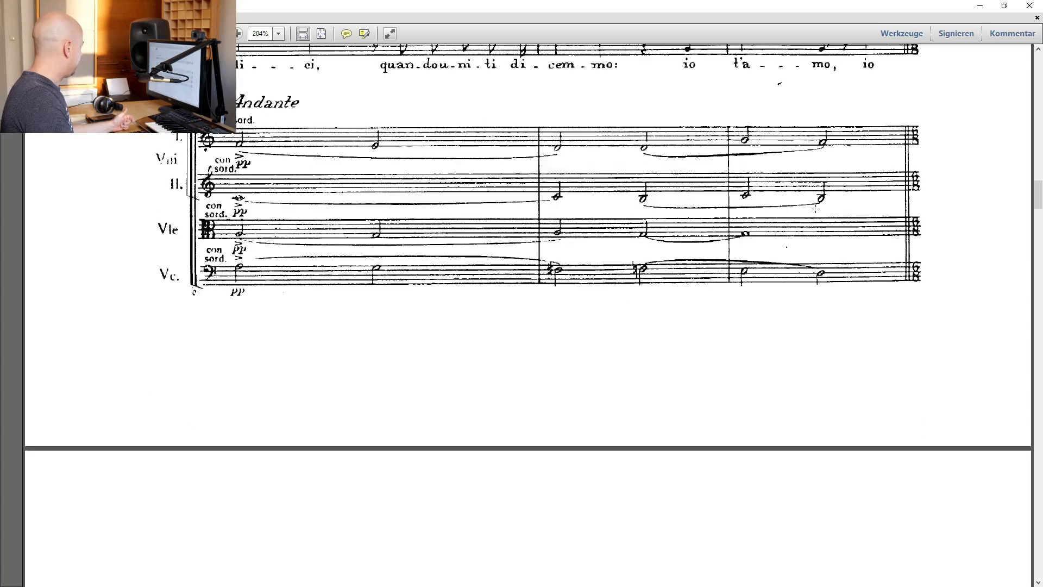
scroll(658, 283, "down", 20)
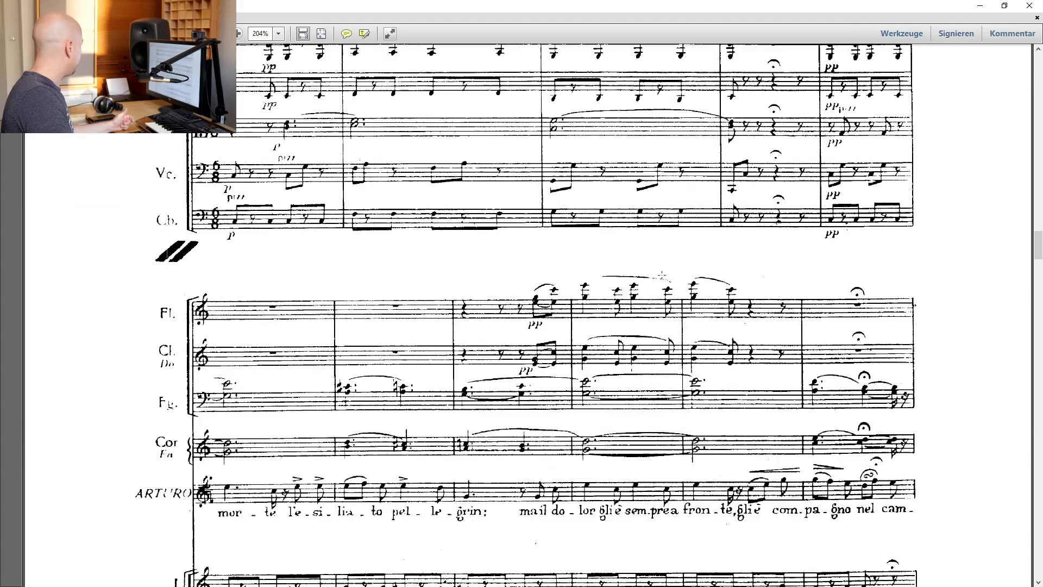
scroll(659, 283, "down", 3)
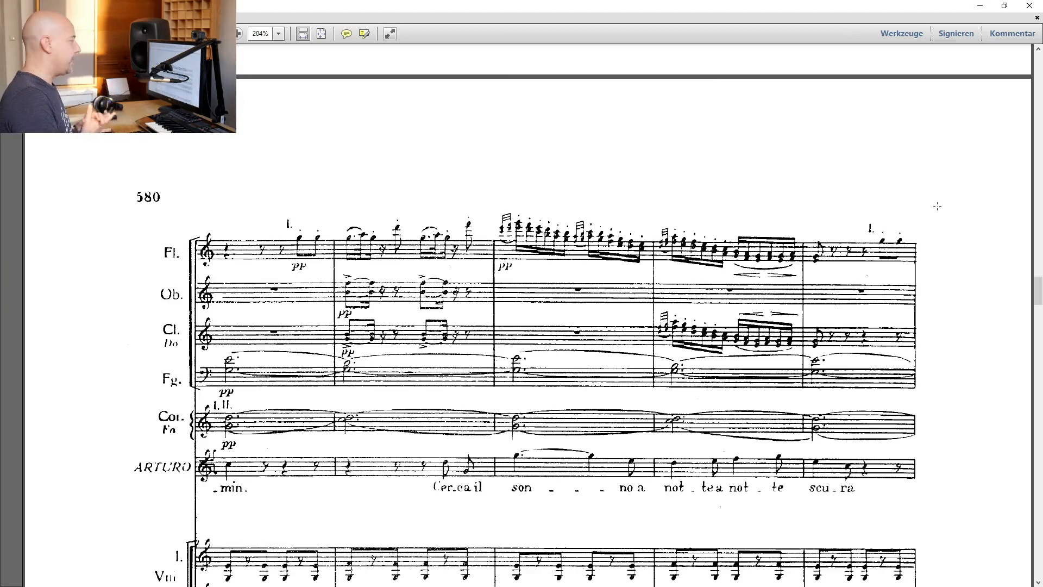
left_click(982, 7)
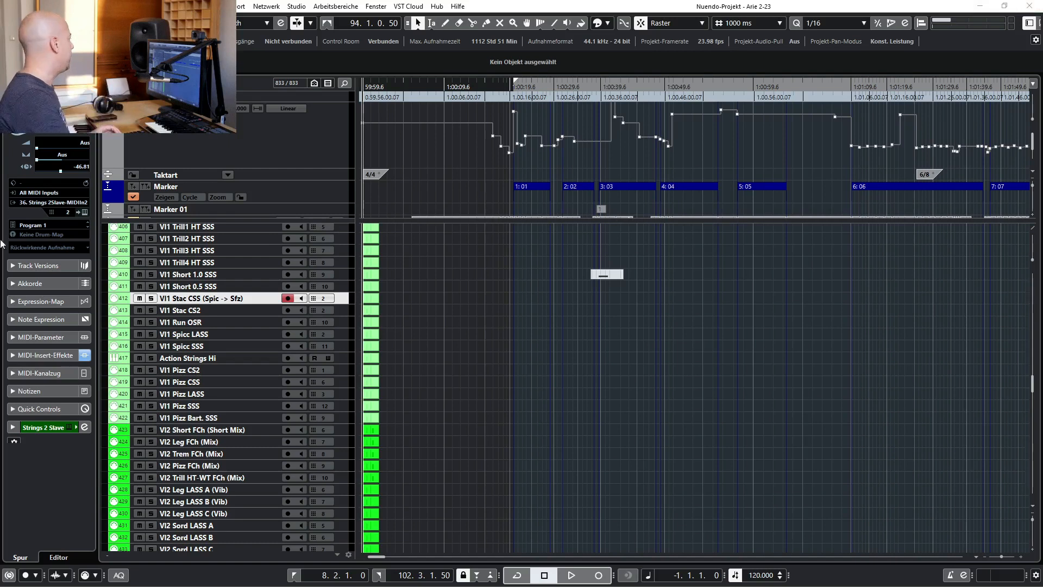
Enlarge the upper track area to show the Original audio track and zoom the timeline in around the first cycle markers
left_click_drag(352, 220, 348, 250)
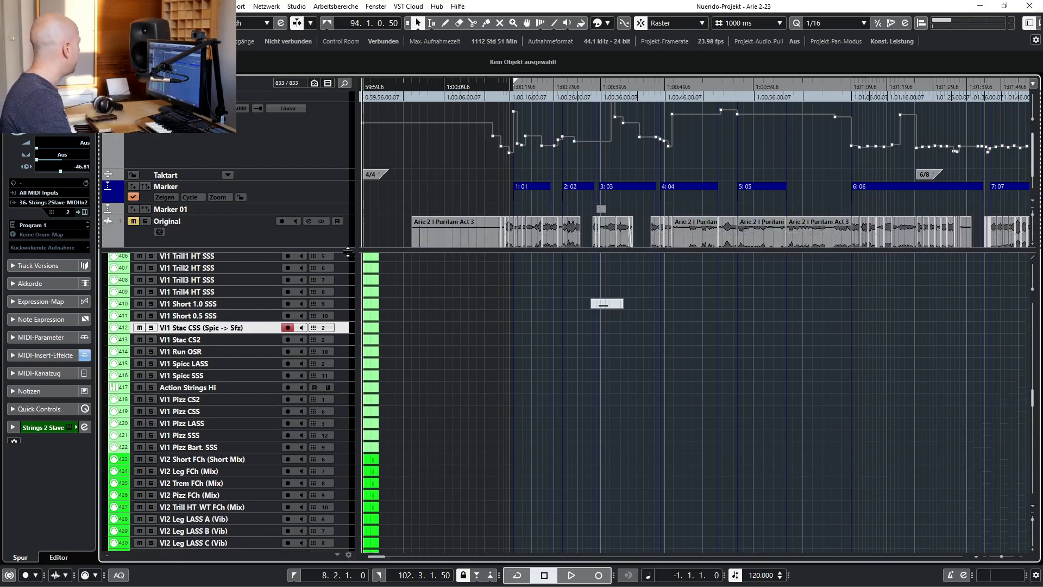
scroll(481, 192, "right", 1)
scroll(482, 192, "left", 1)
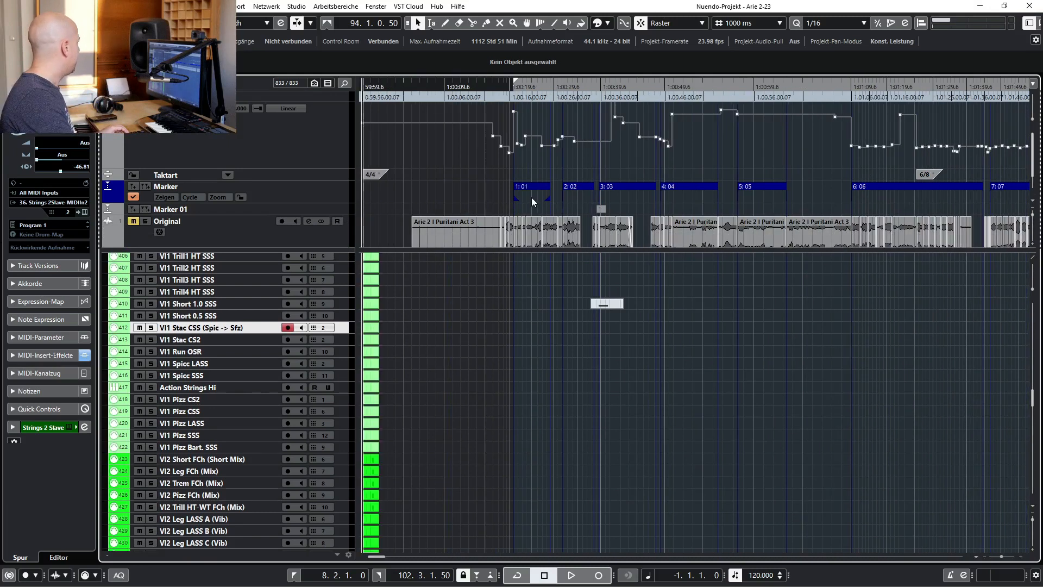
left_click_drag(518, 87, 556, 91)
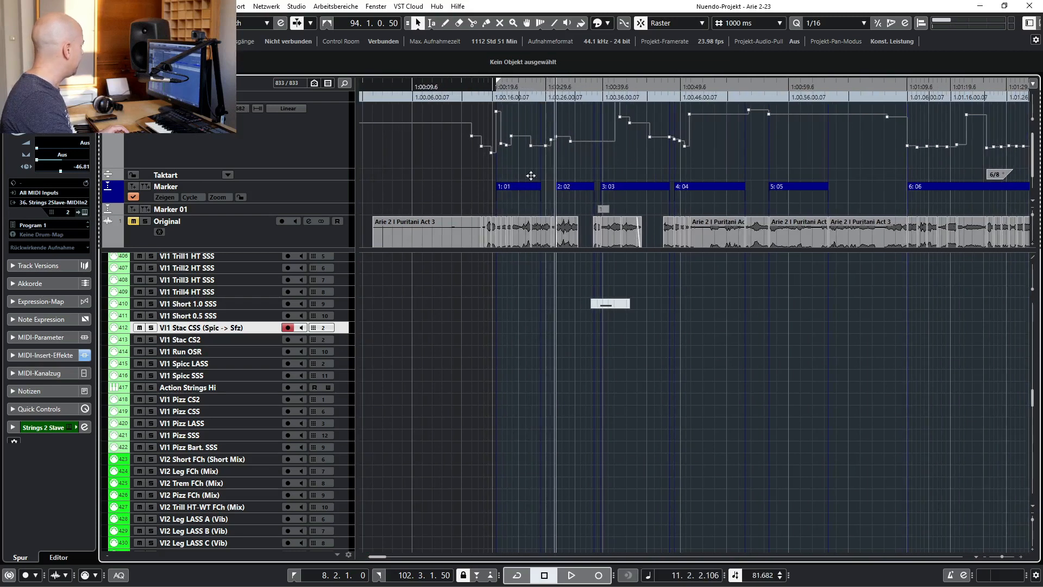
Play the project from cycle marker 01, check the score at rehearsal mark 18, and return to the project
left_click(532, 187)
key("l")
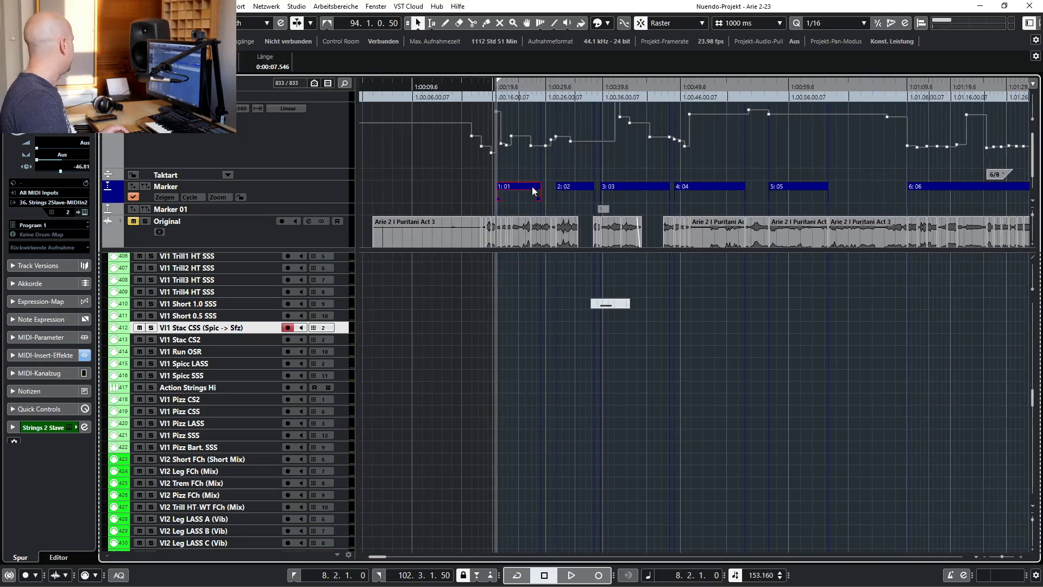
left_click(415, 368)
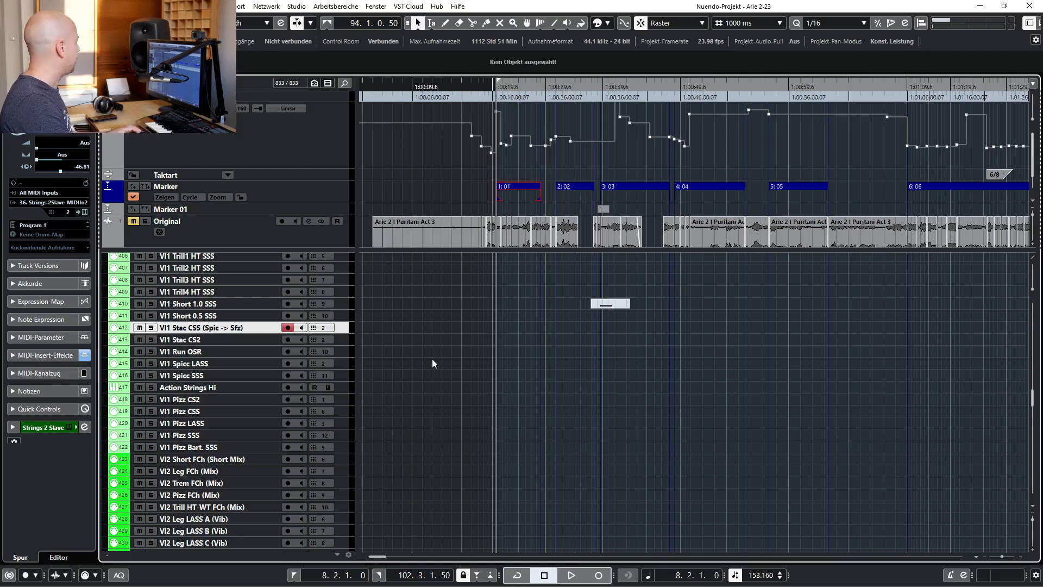
key("space")
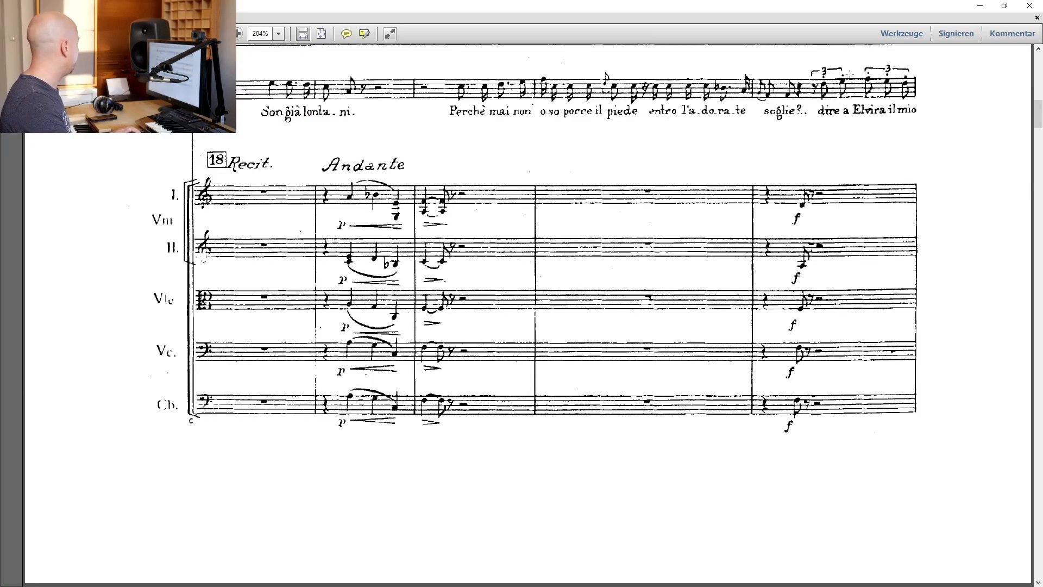
left_click(980, 5)
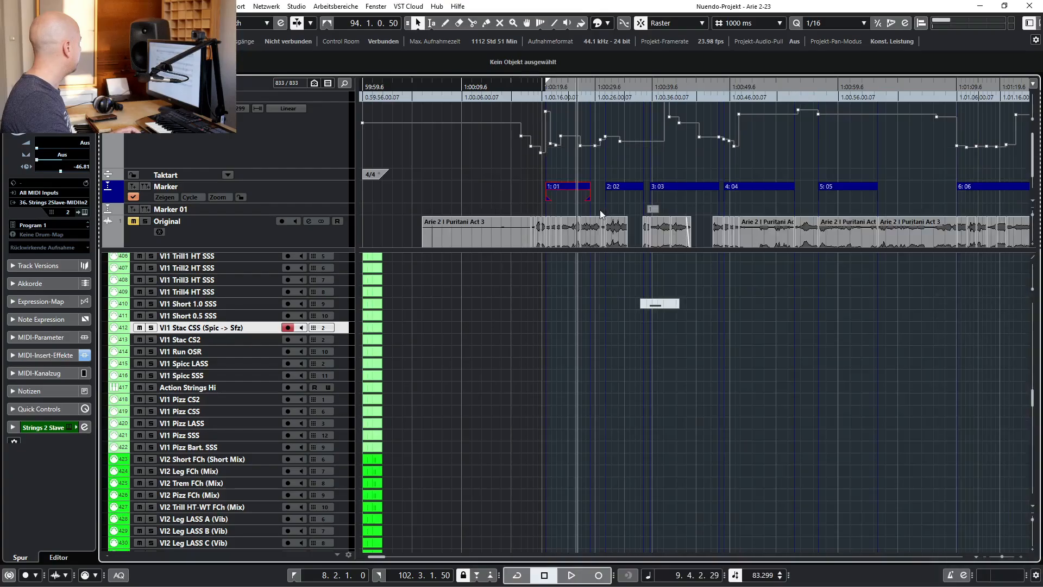
Set the locators to cycle marker 02 and audition that section
left_click(621, 185)
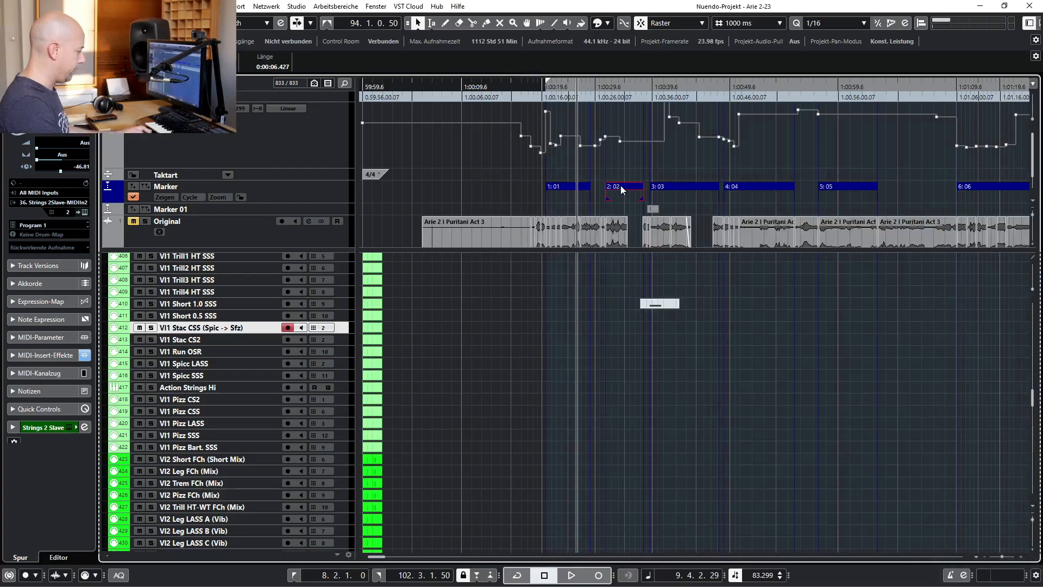
key("space")
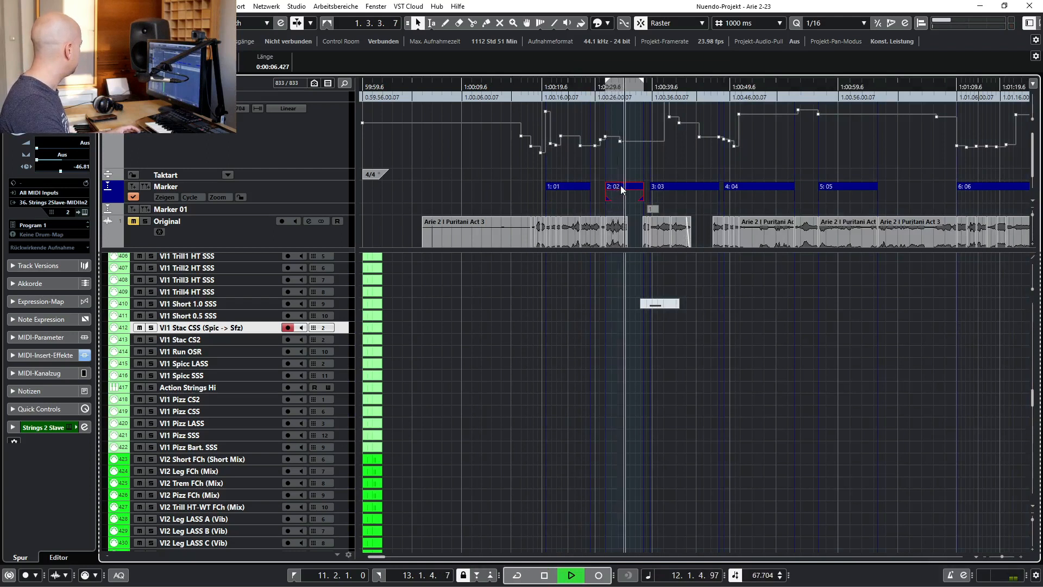
key("space")
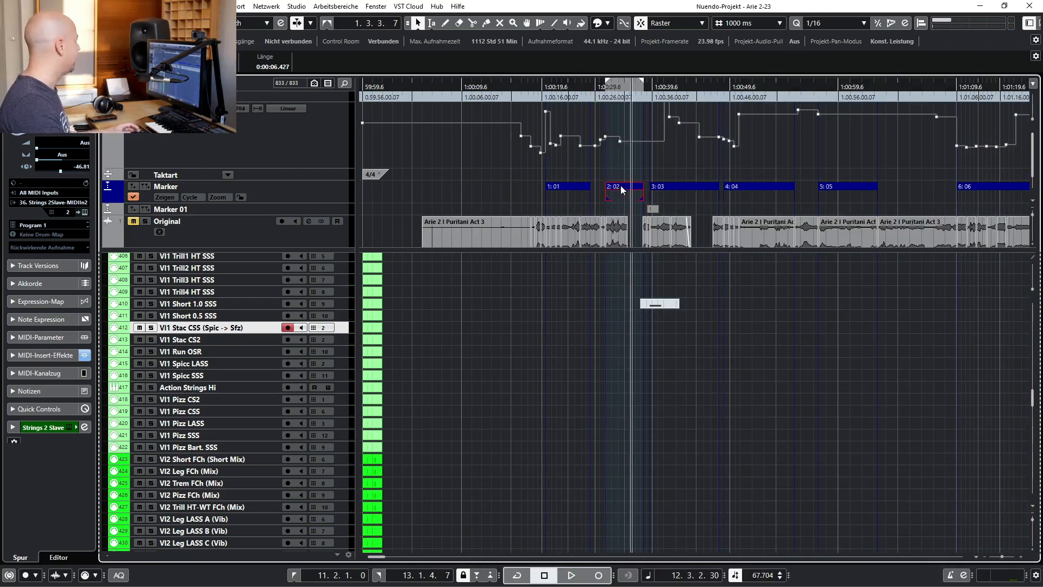
Set the locators to cycle marker 03 and play that section from its start
left_click(659, 187)
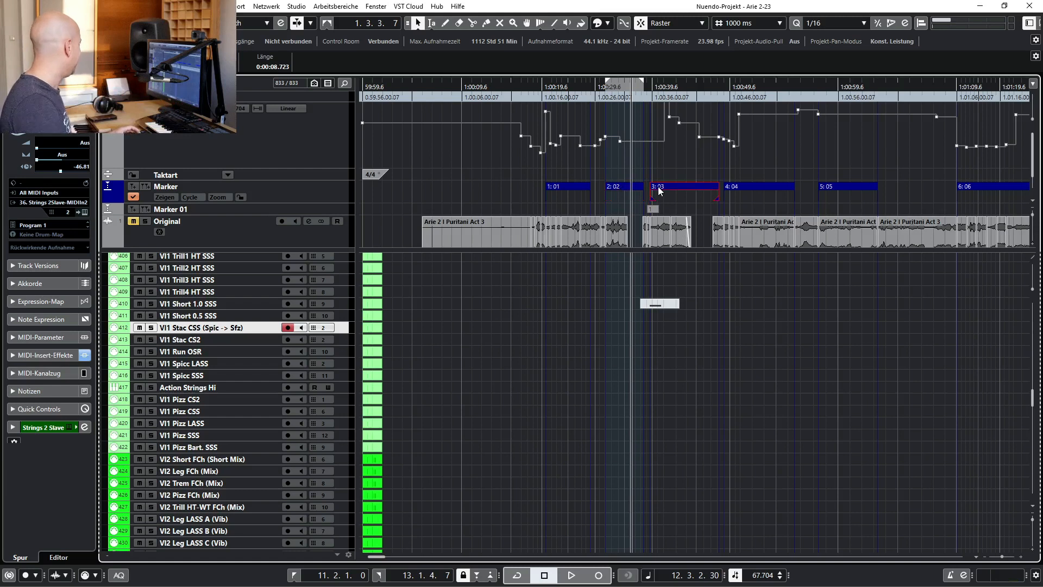
key("p")
key("l")
key("space")
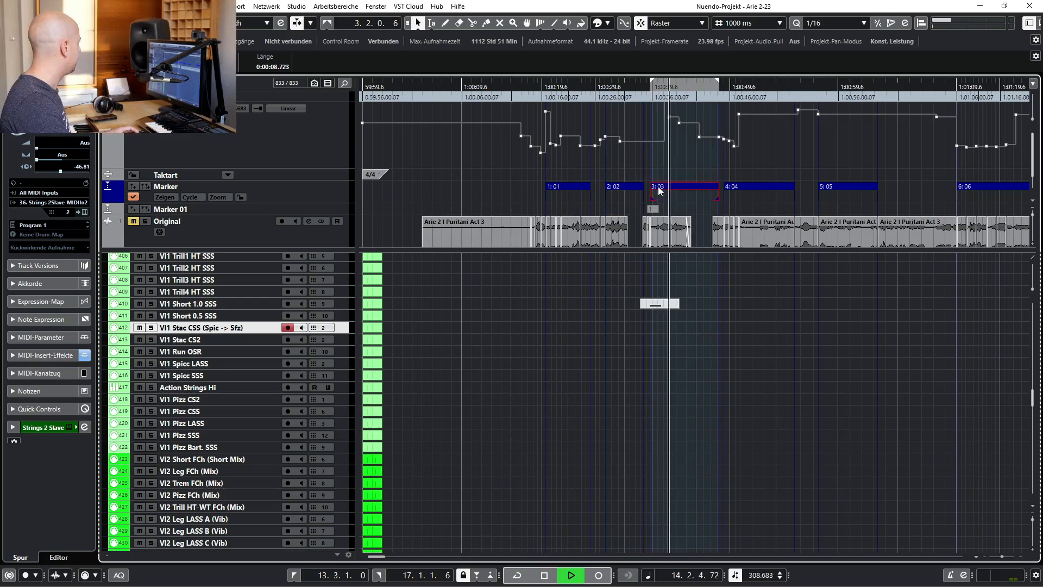
Follow the score from rehearsal mark 18 to the muted-strings Andante passage and return to the project
key("alt+Tab")
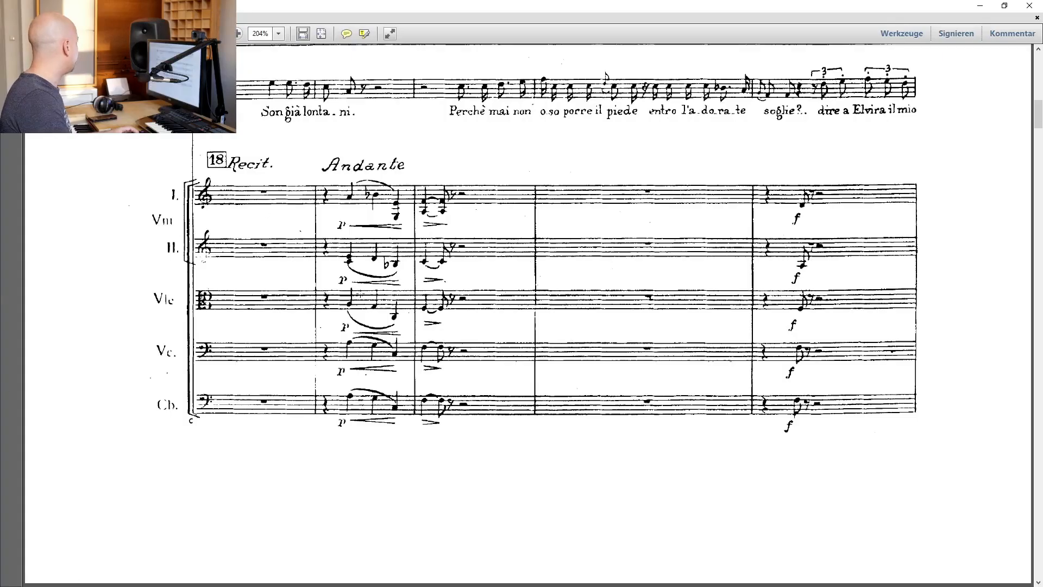
scroll(486, 319, "down", 8)
scroll(489, 324, "down", 7)
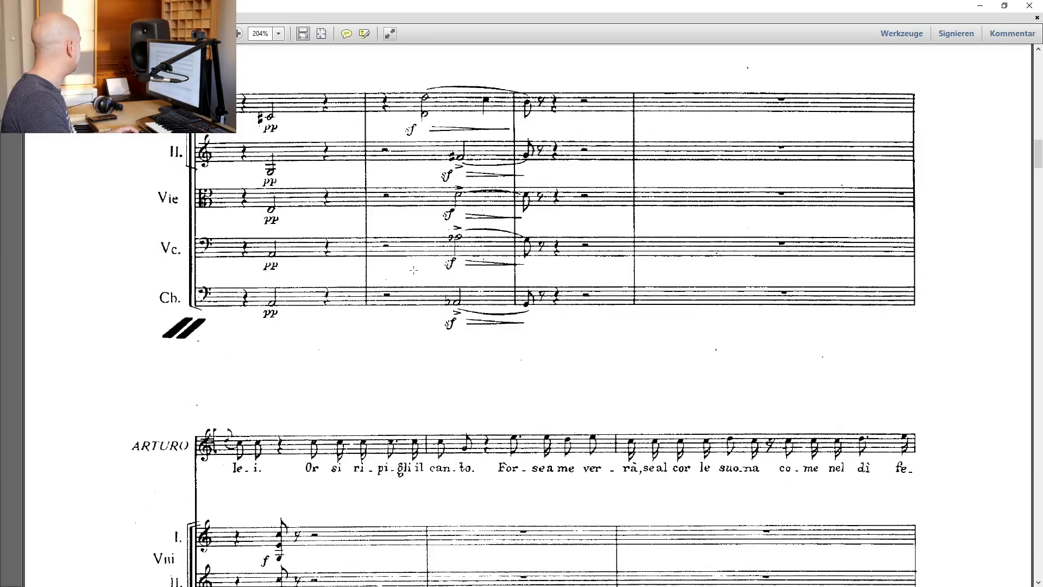
scroll(418, 305, "down", 3)
scroll(416, 305, "down", 3)
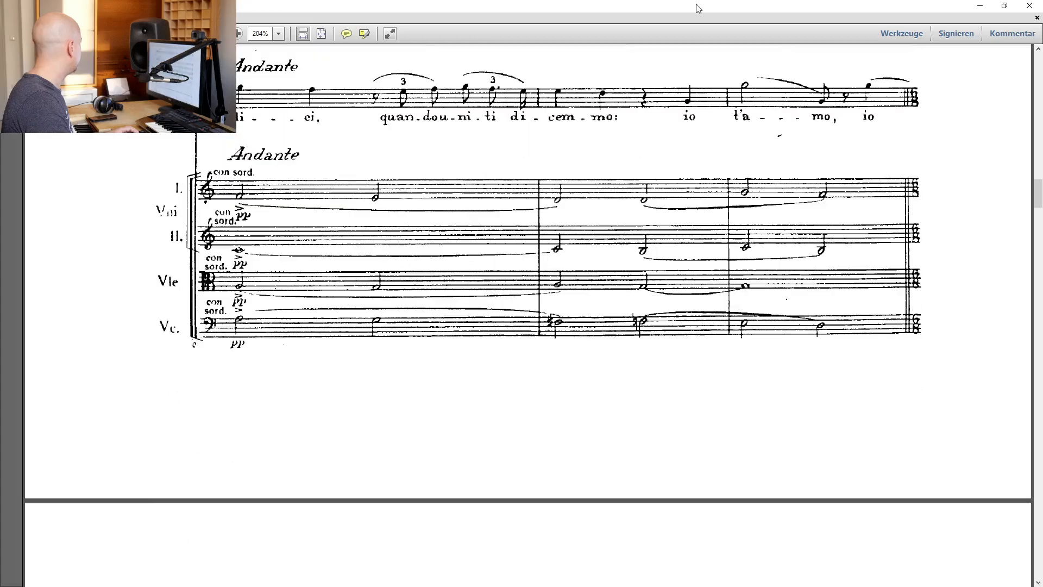
key("alt+Tab")
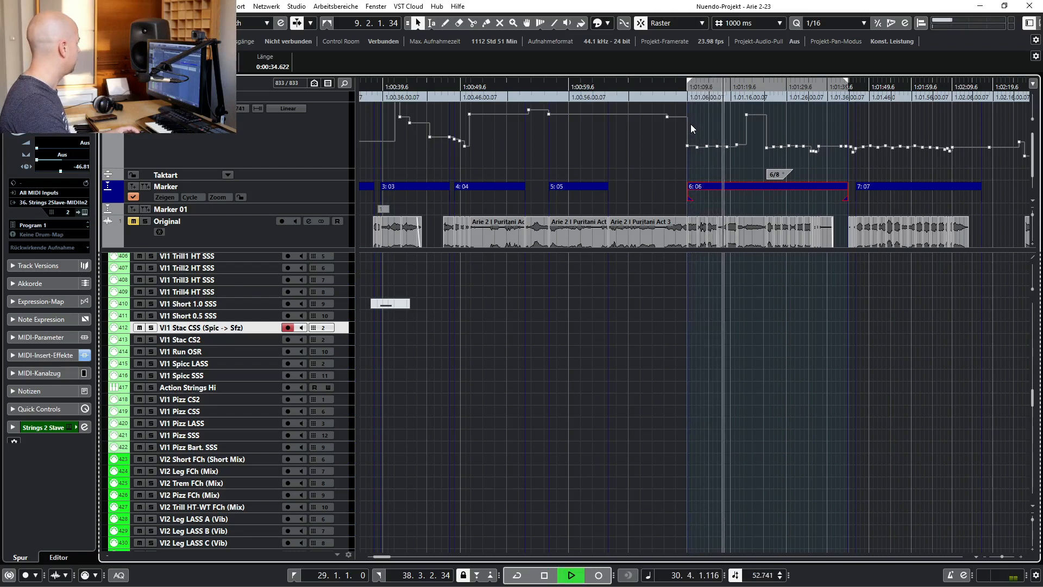
Stop the playback of section 06 and place the playhead within cycle marker 11 near the project's end
key("space")
scroll(605, 155, "right", 4)
scroll(605, 156, "right", 10)
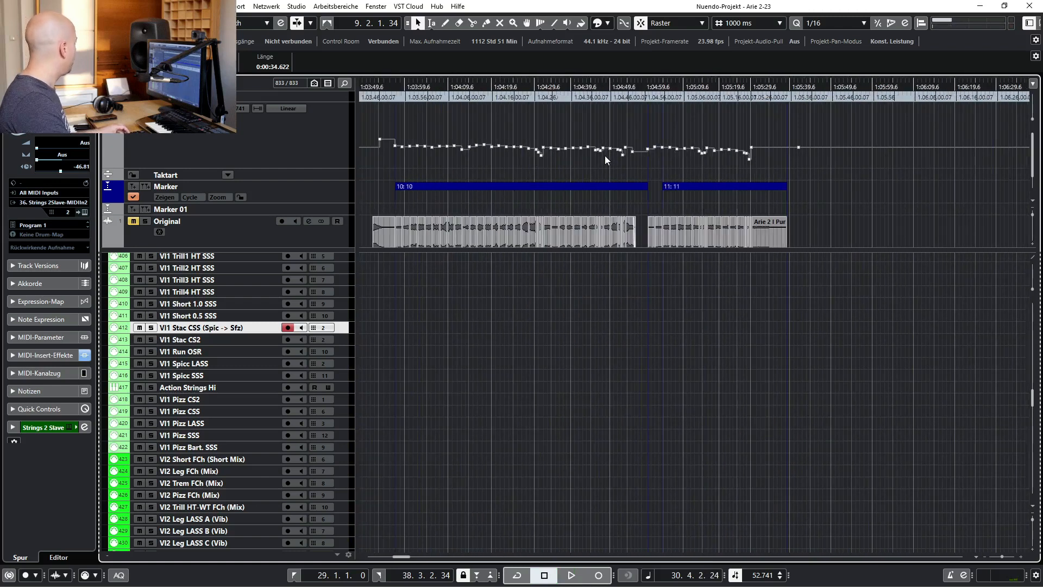
left_click(678, 88)
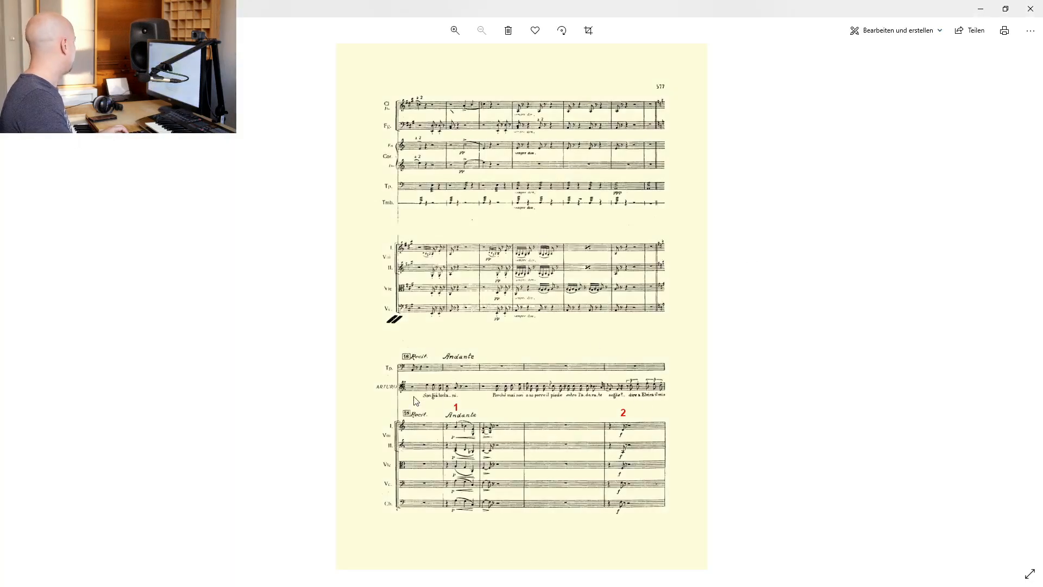
Examine the red-numbered string entries in the annotated score image, return to the project, and clear the marker selection
left_click(456, 30)
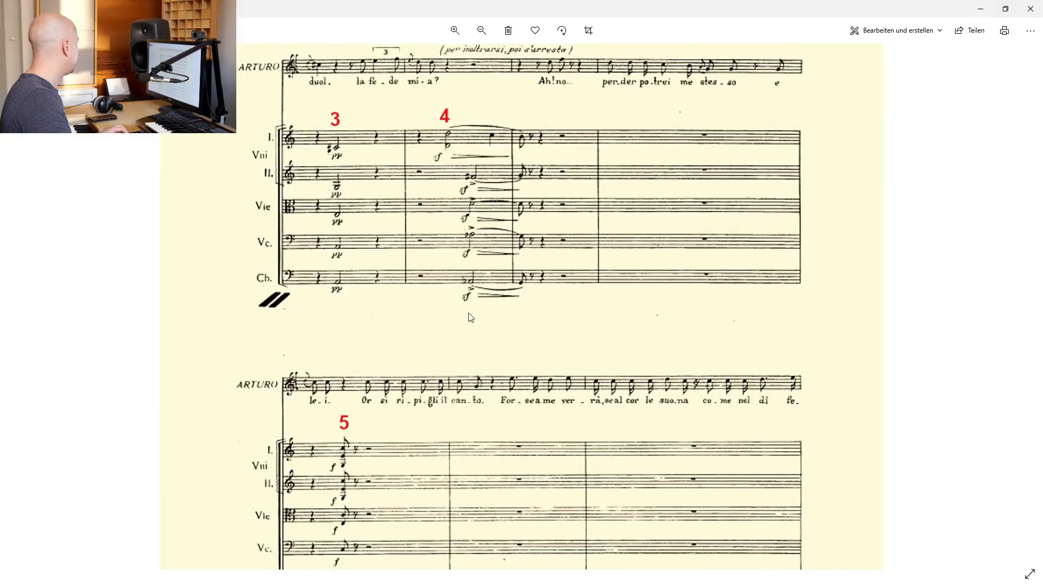
scroll(481, 312, "down", 3)
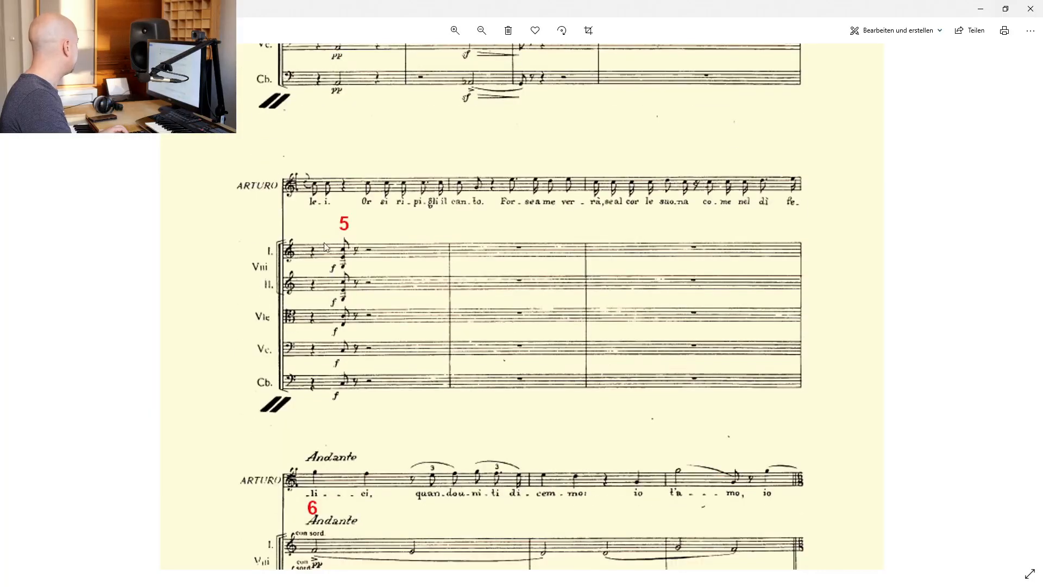
scroll(486, 272, "down", 3)
scroll(482, 427, "up", 5)
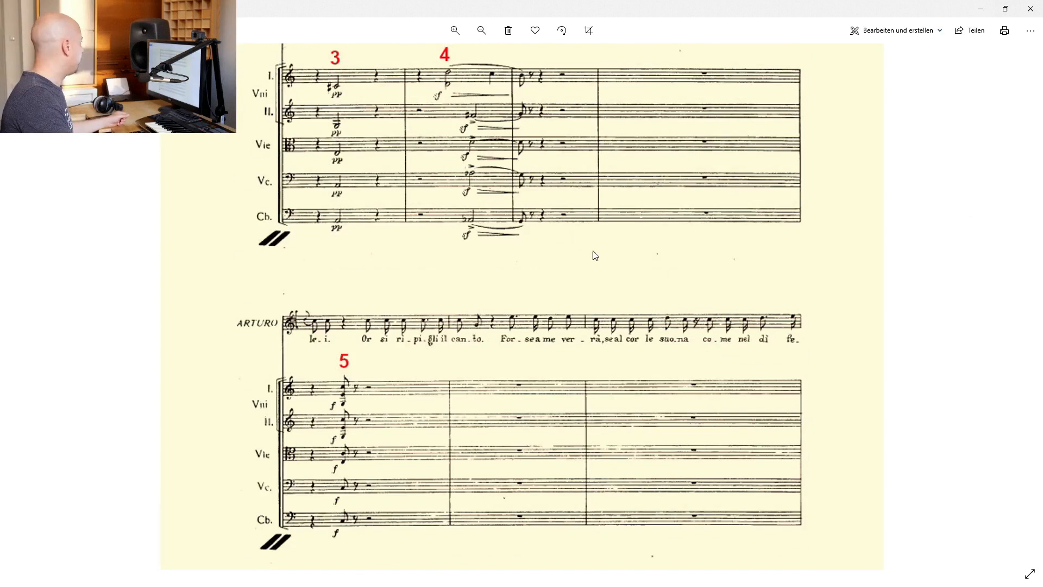
scroll(592, 252, "up", 1)
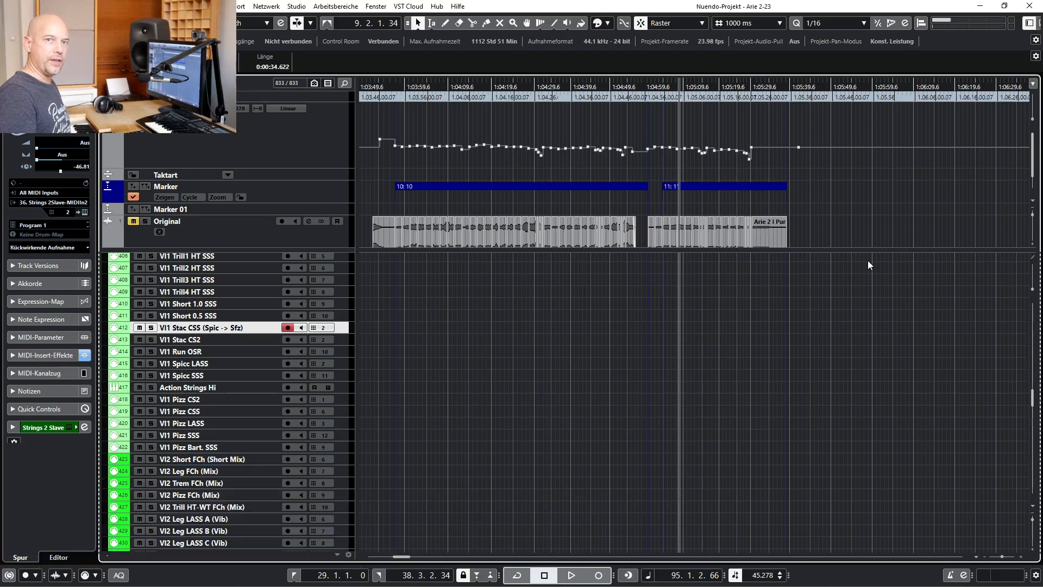
left_click(787, 365)
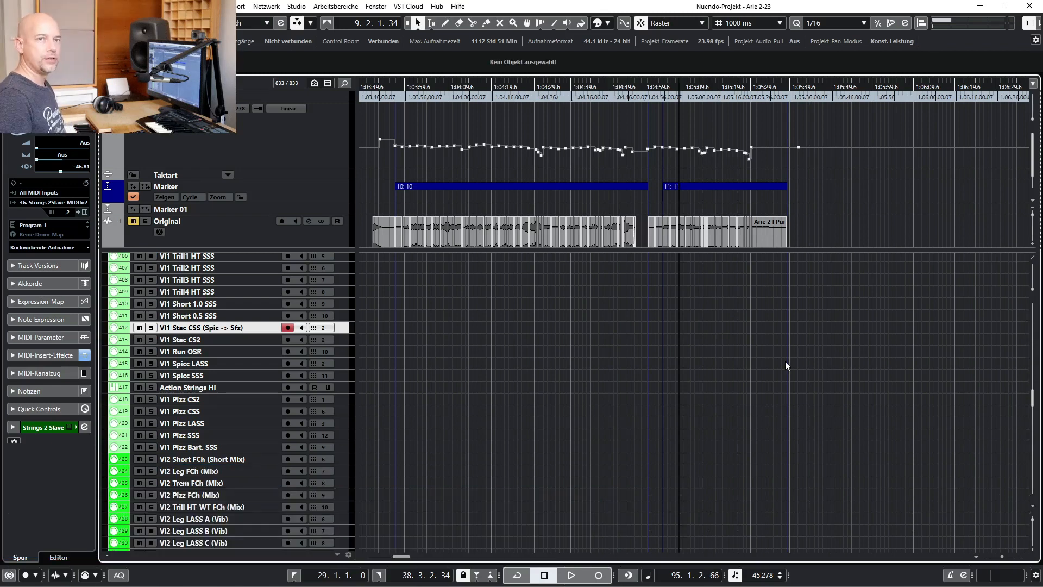